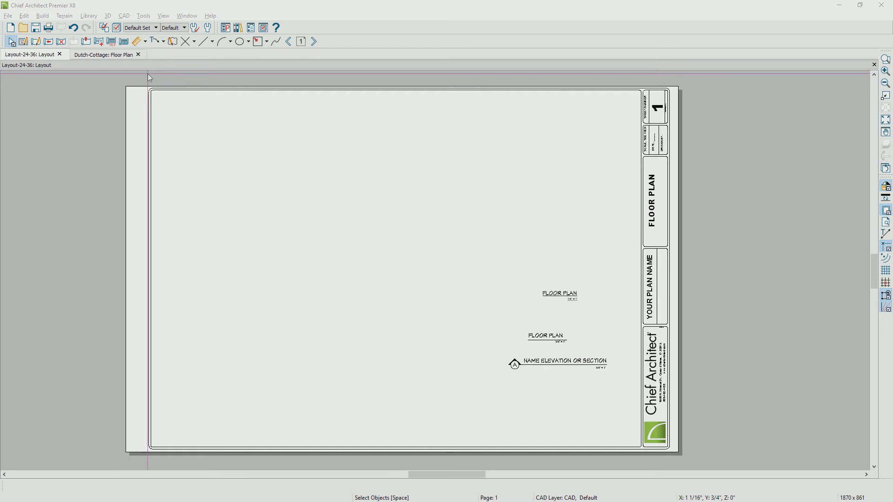
On layout page 0, replace the title block's plan name with "DUTCH COTTAGE"
{"action": "left_click", "coordinate": [230, 32]}
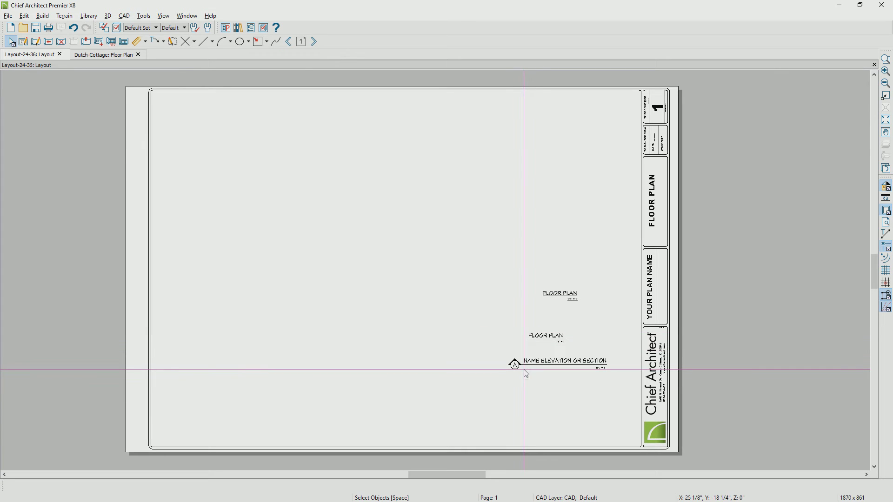
{"action": "left_click", "coordinate": [291, 43]}
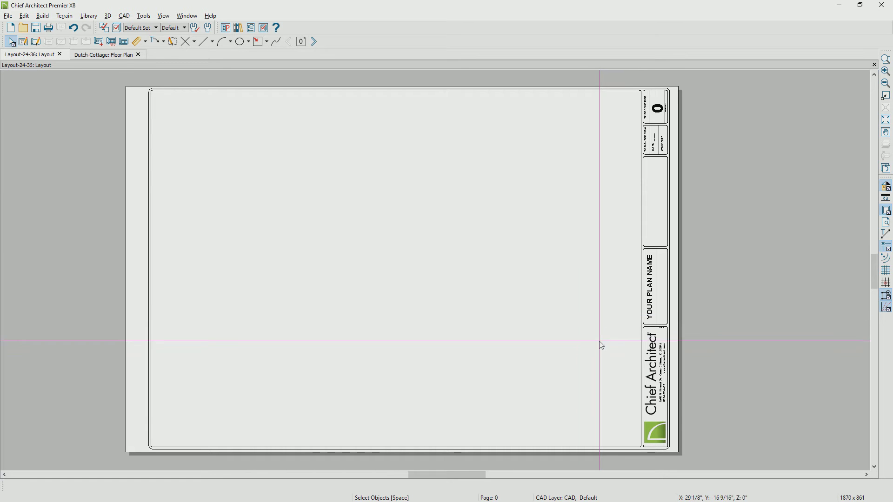
{"action": "double_click", "coordinate": [645, 308]}
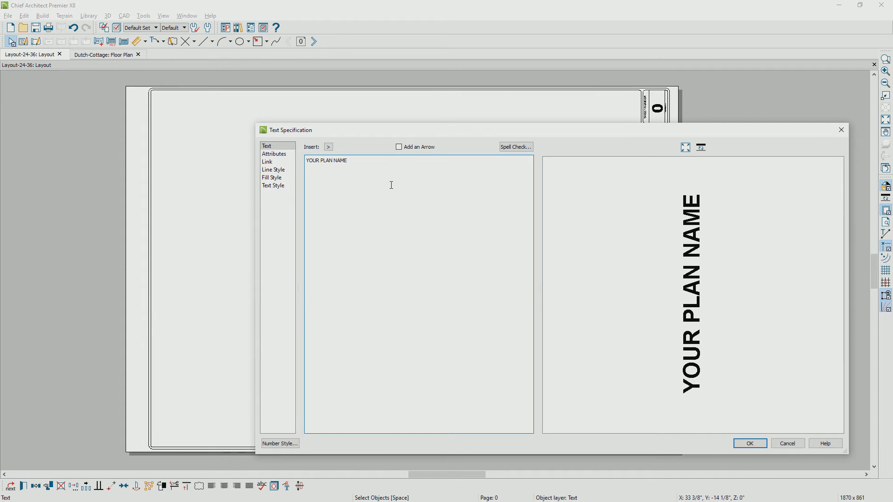
{"action": "key", "text": "ctrl+a"}
{"action": "type", "text": "DUTCH COTTAGE"}
{"action": "left_click", "coordinate": [749, 442]}
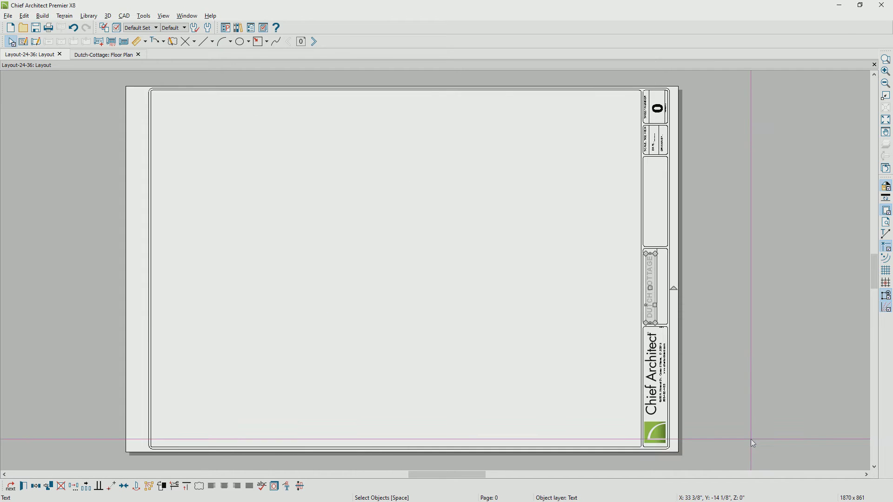
{"action": "scroll", "coordinate": [657, 330], "scroll_direction": "up", "scroll_amount": 3}
{"action": "scroll", "coordinate": [657, 329], "scroll_direction": "down", "scroll_amount": 4}
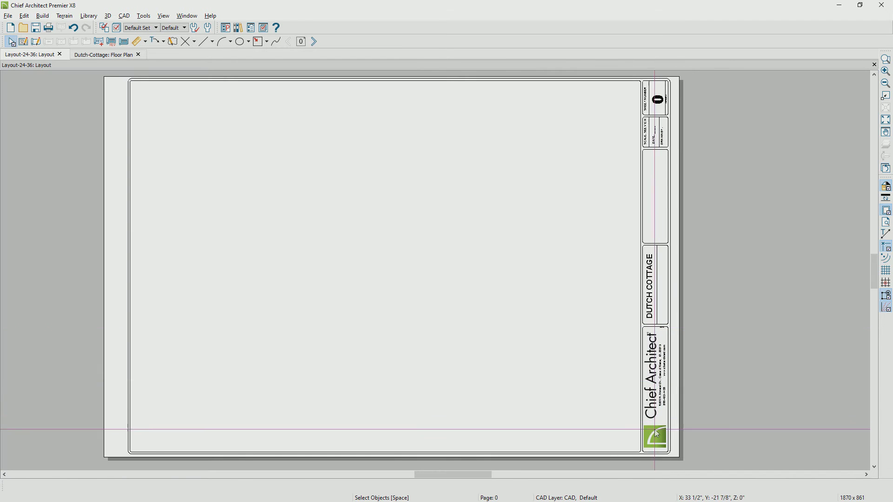
Inspect the title block's logo on page 0 and the "FLOOR PLAN" title text on layout page 1
{"action": "left_click", "coordinate": [656, 434]}
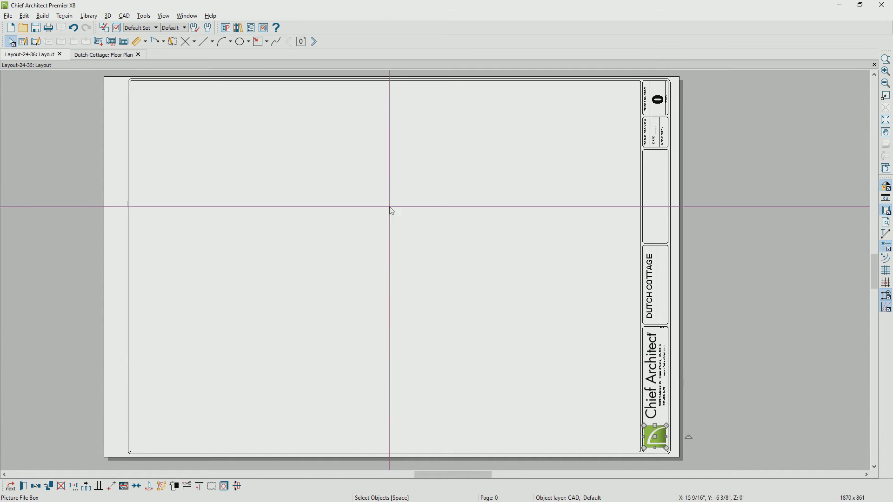
{"action": "left_click", "coordinate": [314, 41]}
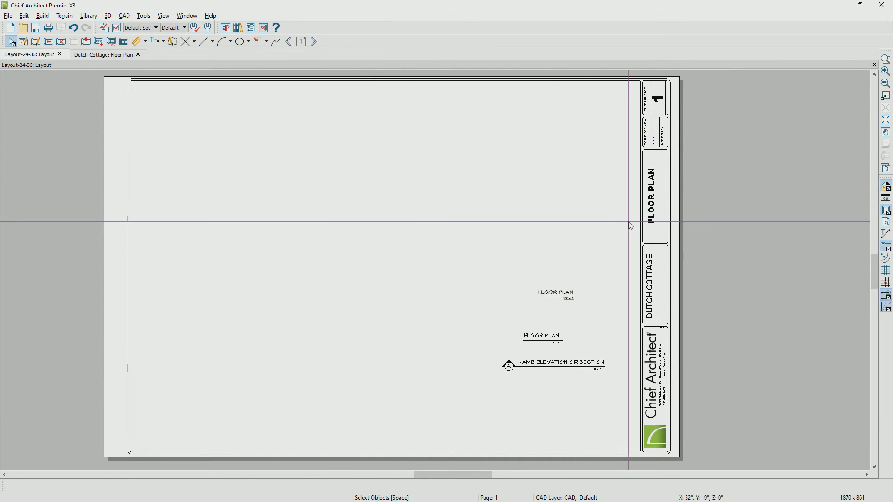
{"action": "left_click", "coordinate": [646, 216]}
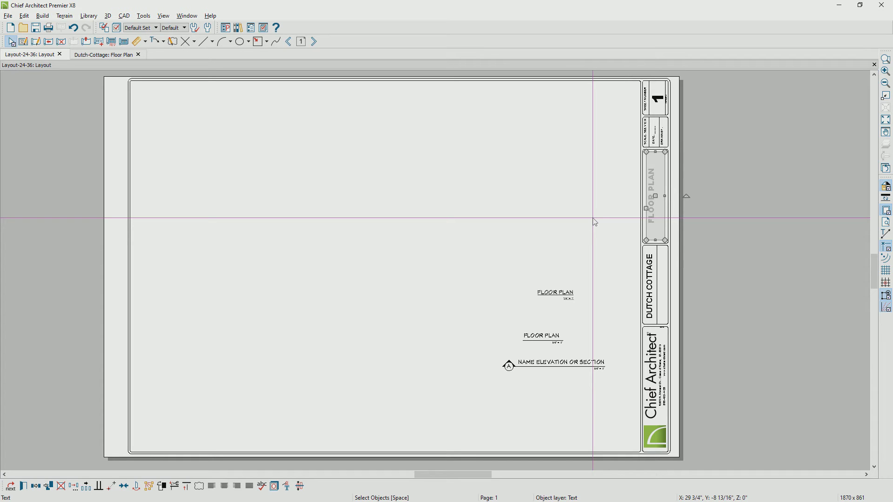
{"action": "left_click", "coordinate": [594, 223]}
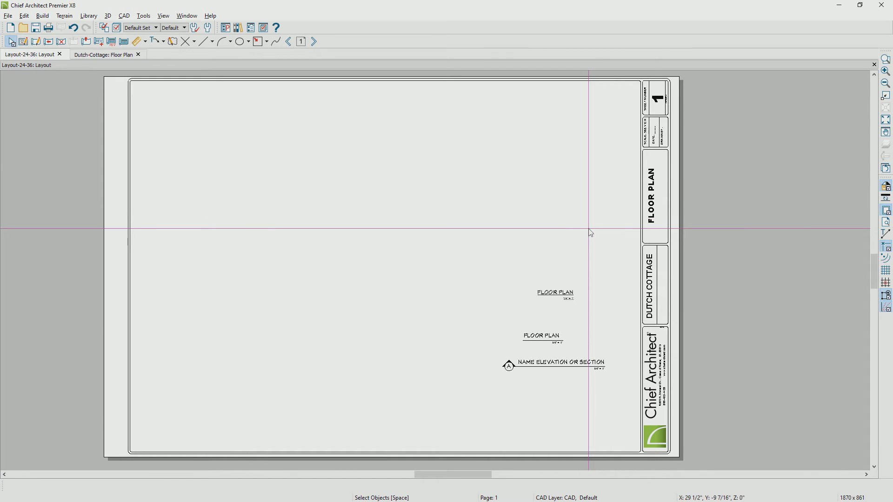
Switch to the Dutch-Cottage floor plan, preview the Kitchen & Bath Set layer set, and restore the Floorplan Set
{"action": "left_click", "coordinate": [117, 56]}
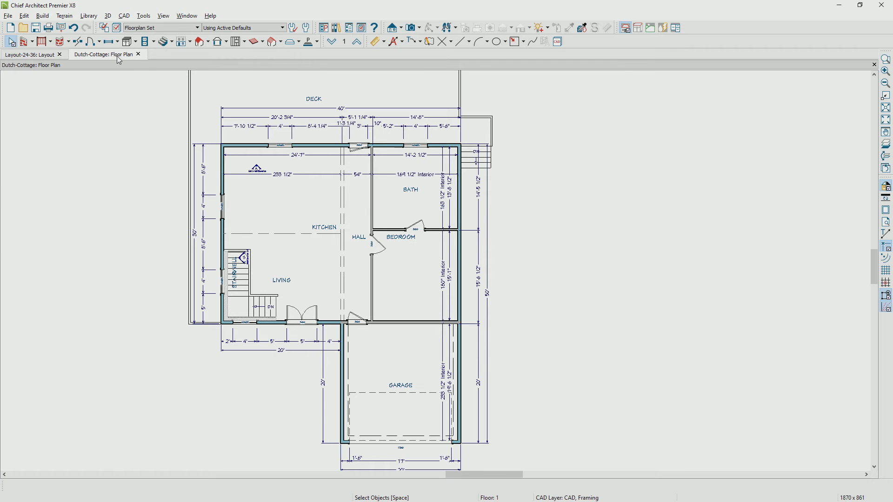
{"action": "left_click", "coordinate": [159, 29]}
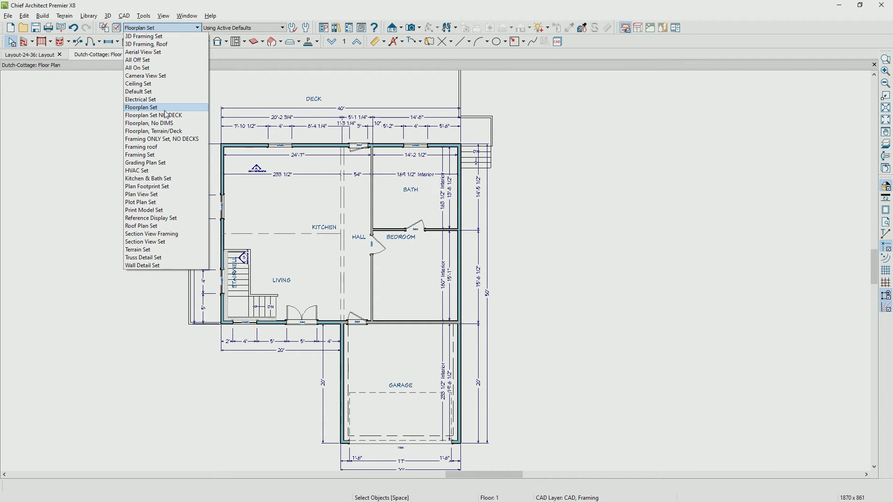
{"action": "key", "text": "Escape"}
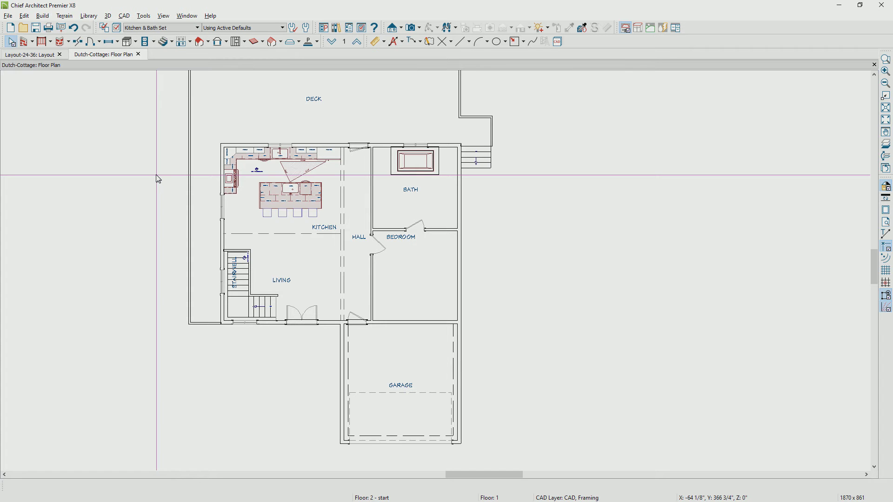
{"action": "left_click", "coordinate": [173, 29]}
{"action": "key", "text": "Escape"}
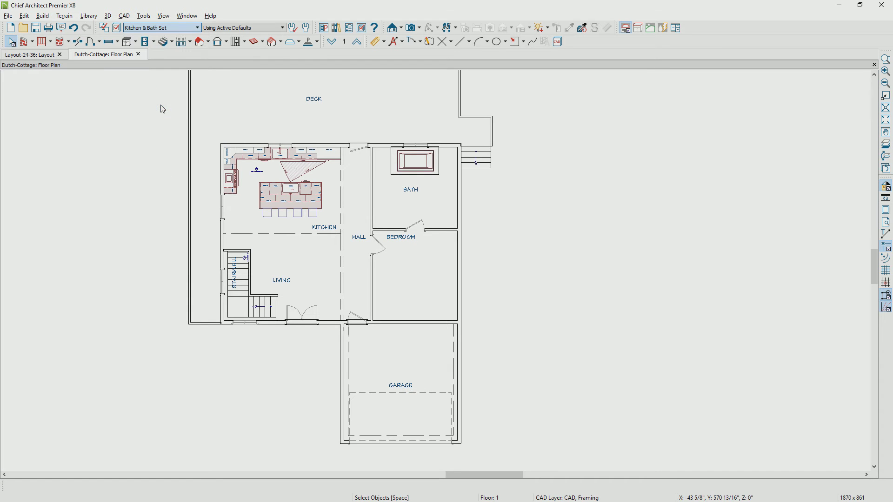
{"action": "key", "text": "Up"}
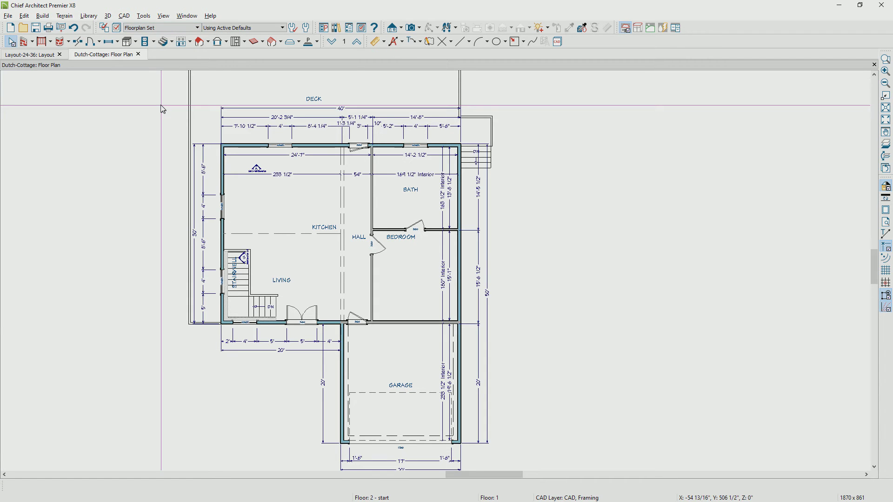
Send the entire first-floor plan to layout page 1 at 1/4 in = 1 ft and move it to the sheet's upper-left area
{"action": "left_click", "coordinate": [8, 17]}
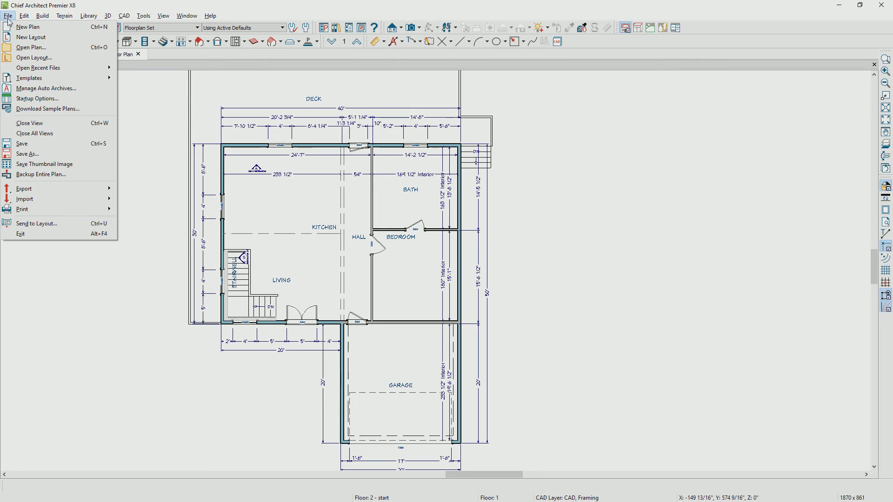
{"action": "left_click", "coordinate": [42, 224]}
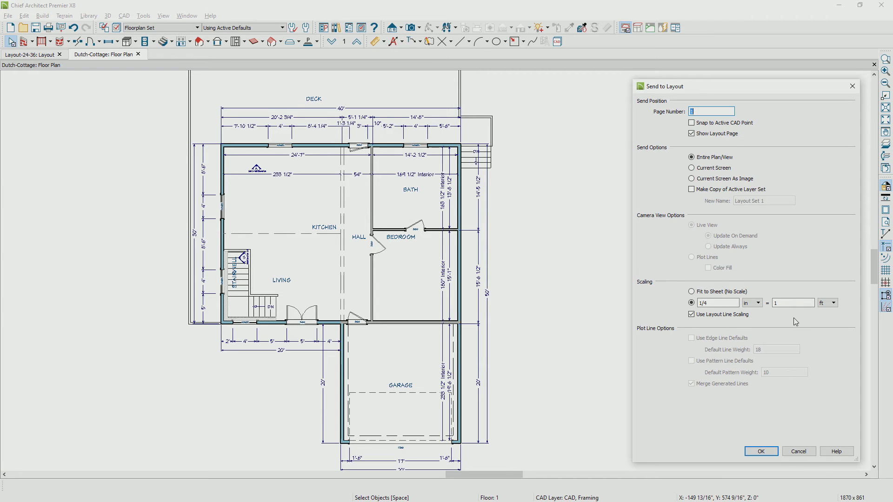
{"action": "left_click", "coordinate": [767, 451]}
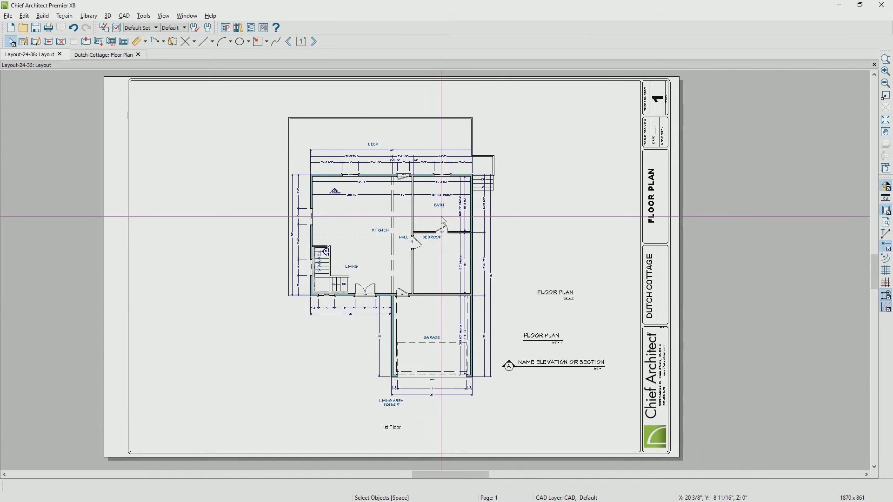
{"action": "left_click", "coordinate": [413, 214]}
{"action": "left_click_drag", "start_coordinate": [393, 267], "coordinate": [239, 236]}
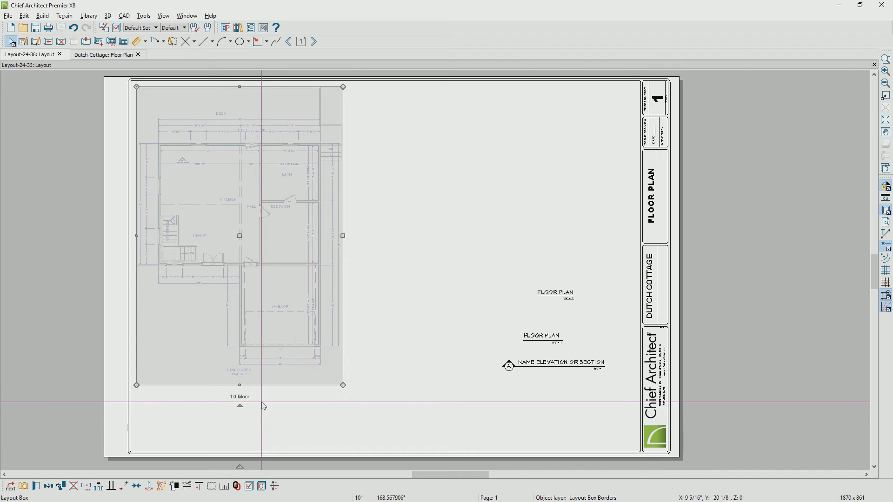
Turn off the display of the Layout Box Labels layer through the floor plan box's object layer properties
{"action": "left_click", "coordinate": [263, 486]}
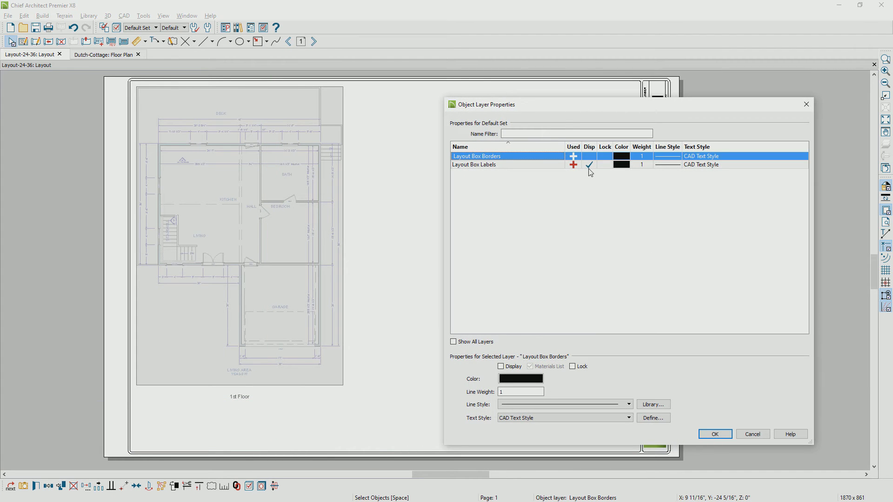
{"action": "left_click", "coordinate": [589, 167]}
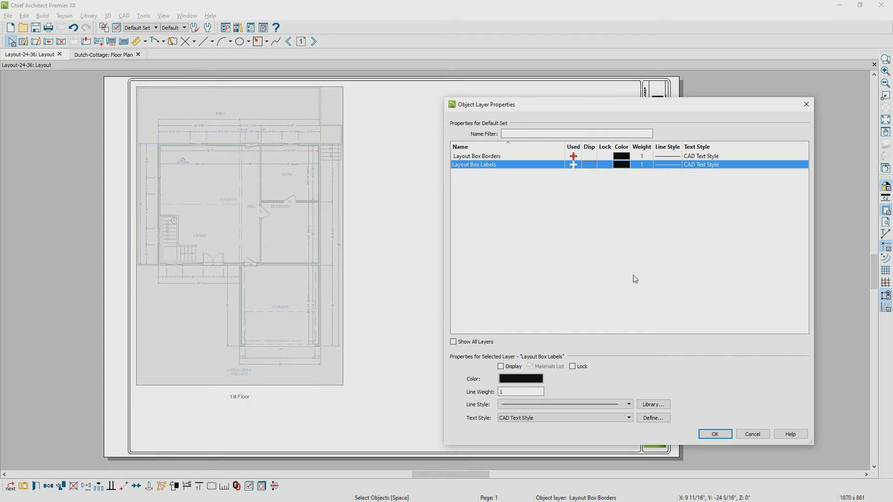
{"action": "left_click", "coordinate": [712, 434]}
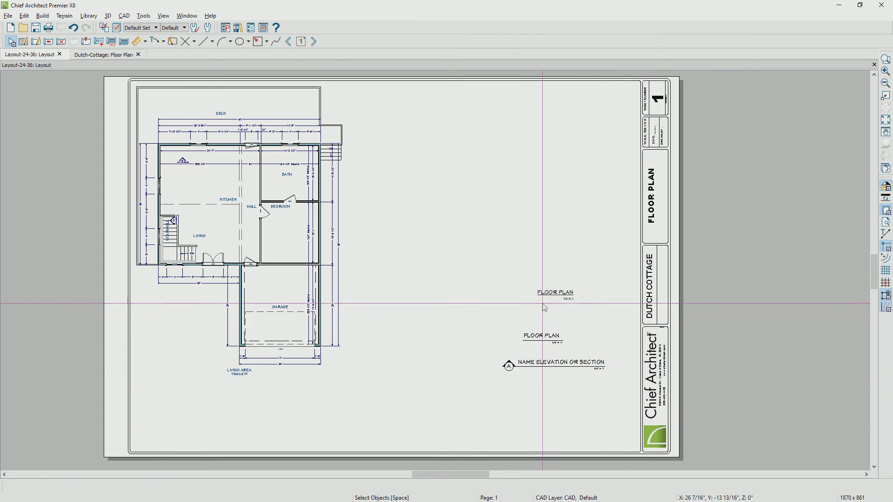
Move the upper "FLOOR PLAN" scale label below the first-floor plan, to the left of the living area note
{"action": "left_click_drag", "start_coordinate": [531, 287], "coordinate": [593, 311]}
{"action": "left_click", "coordinate": [573, 303]}
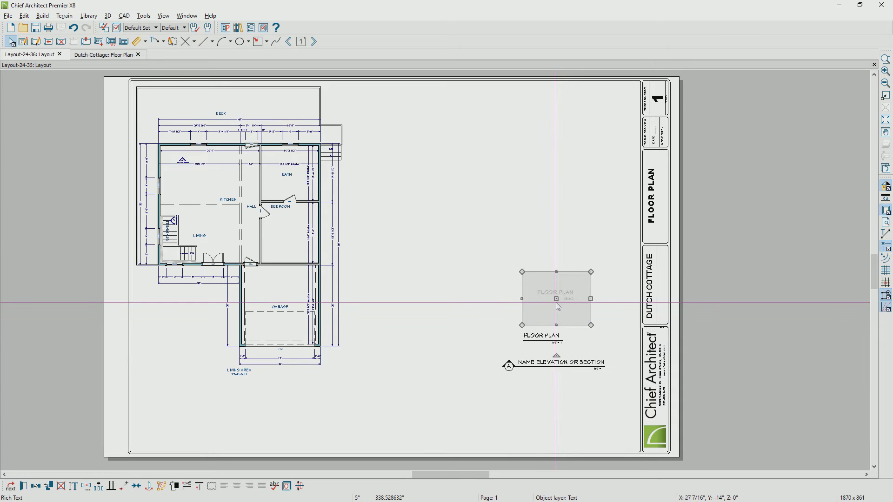
{"action": "left_click_drag", "start_coordinate": [548, 302], "coordinate": [187, 375]}
{"action": "scroll", "coordinate": [187, 375], "scroll_direction": "up", "scroll_amount": 3}
{"action": "scroll", "coordinate": [183, 379], "scroll_direction": "up", "scroll_amount": 1}
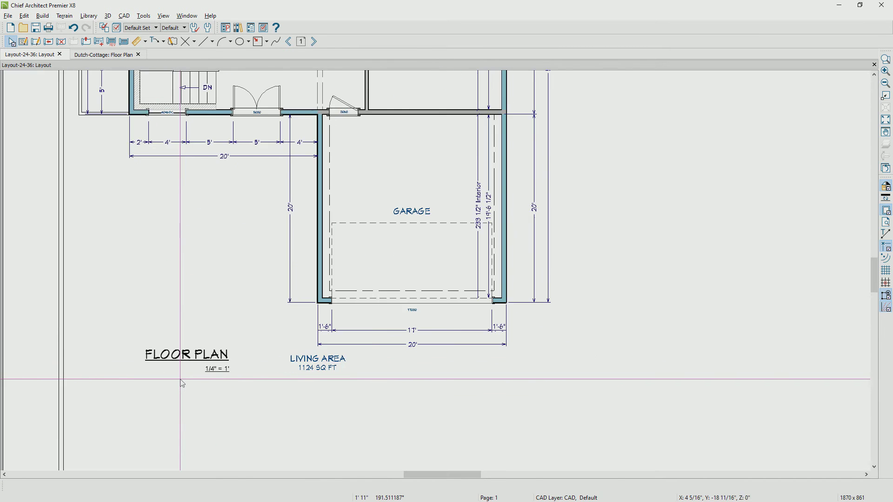
Review the title and scale text of the moved "FLOOR PLAN" label without changing it
{"action": "double_click", "coordinate": [187, 360]}
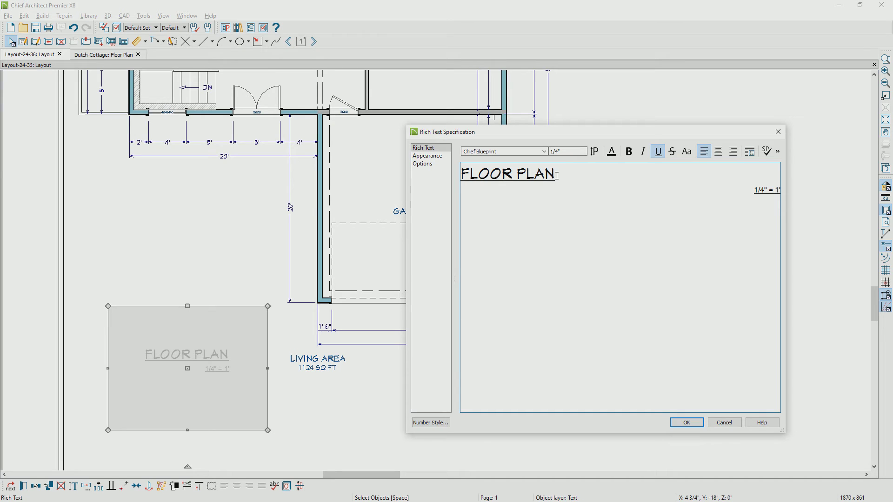
{"action": "left_click", "coordinate": [750, 193]}
{"action": "left_click", "coordinate": [724, 422]}
{"action": "scroll", "coordinate": [633, 413], "scroll_direction": "down", "scroll_amount": 5}
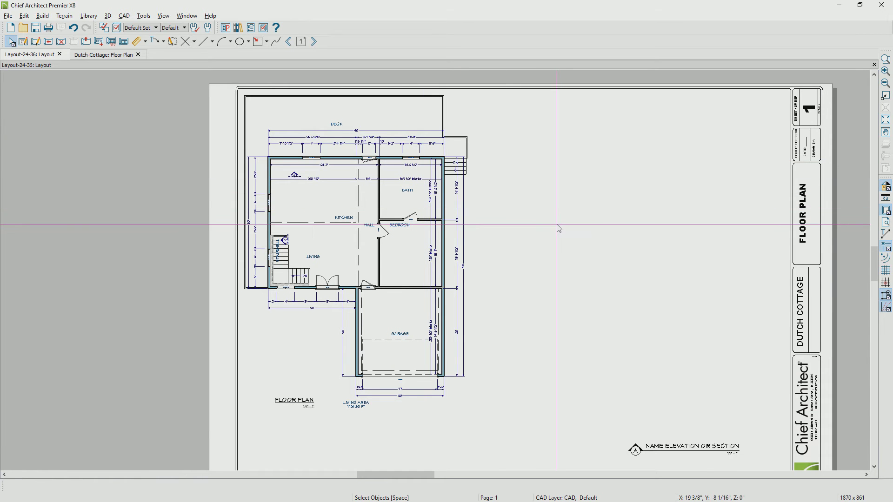
Send the Dutch-Cottage floor 0 plan to layout page 1 at 1/4 in = 1 ft and move it beside the title block
{"action": "left_click", "coordinate": [112, 55]}
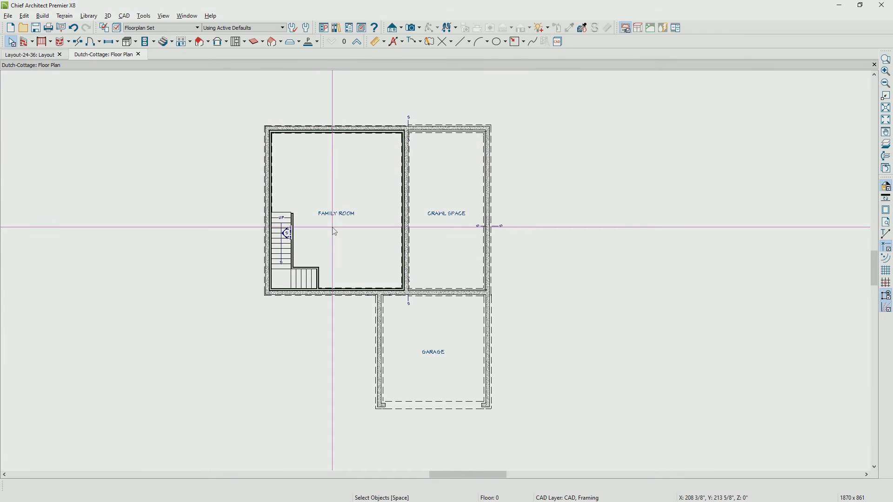
{"action": "left_click", "coordinate": [8, 16]}
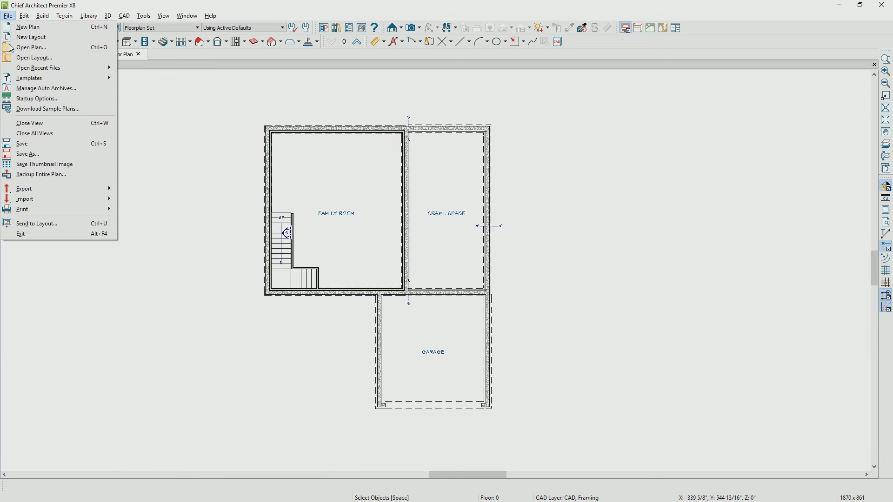
{"action": "left_click", "coordinate": [30, 223]}
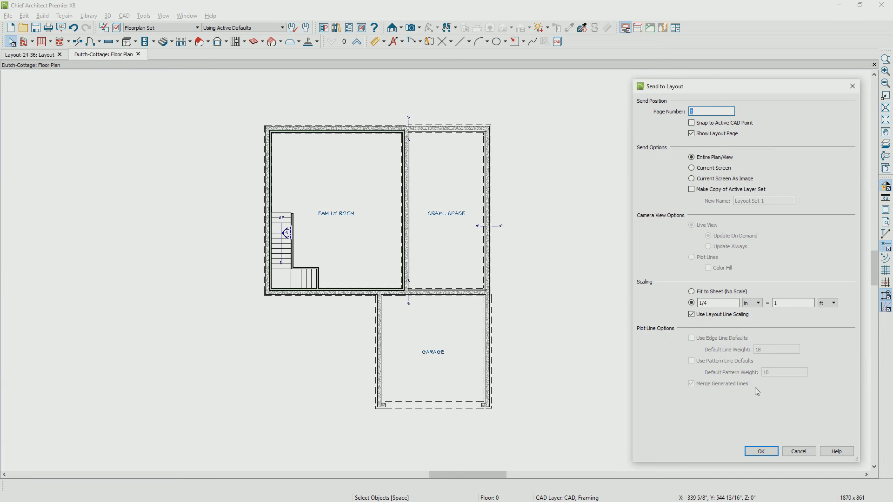
{"action": "left_click", "coordinate": [760, 452]}
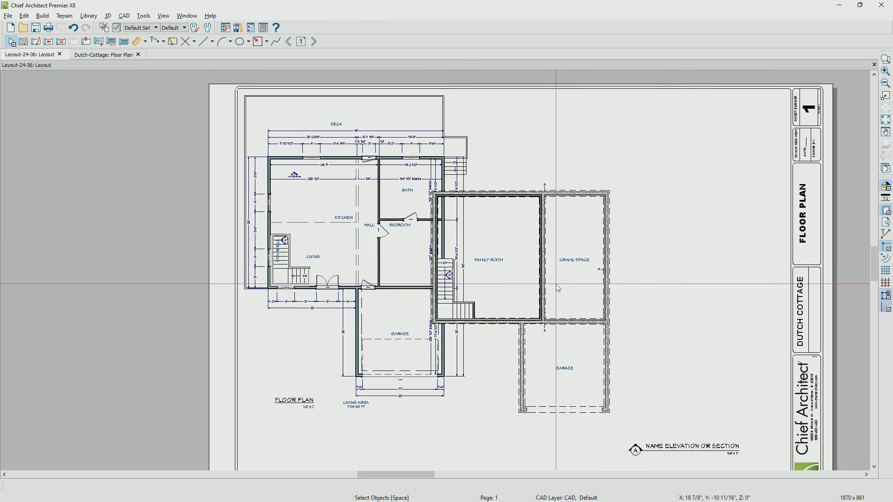
{"action": "left_click", "coordinate": [558, 289]}
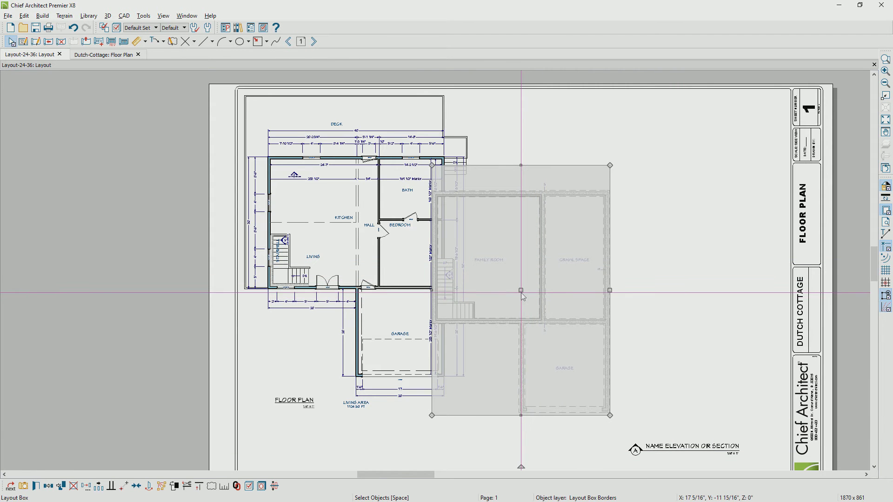
{"action": "left_click_drag", "start_coordinate": [521, 291], "coordinate": [683, 227]}
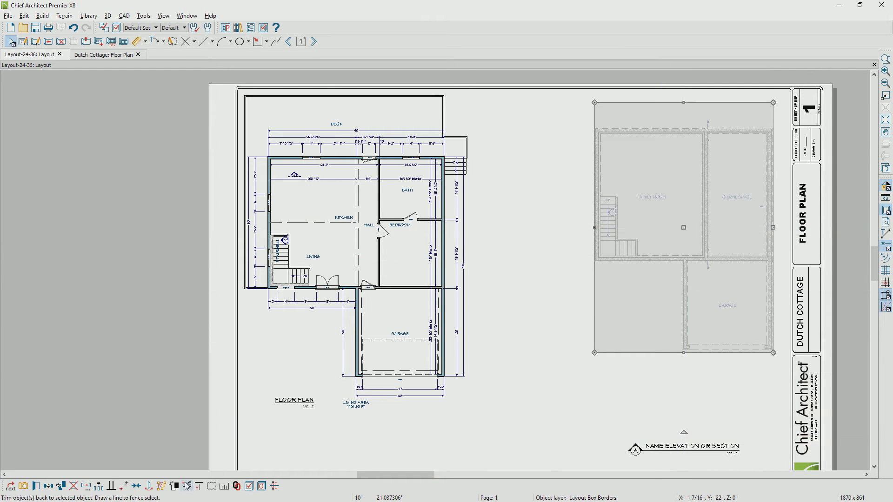
Keep the foundation plan box's scale at 1/4 in = 1 ft and move the box down to the sheet's lower-right area
{"action": "left_click", "coordinate": [224, 486]}
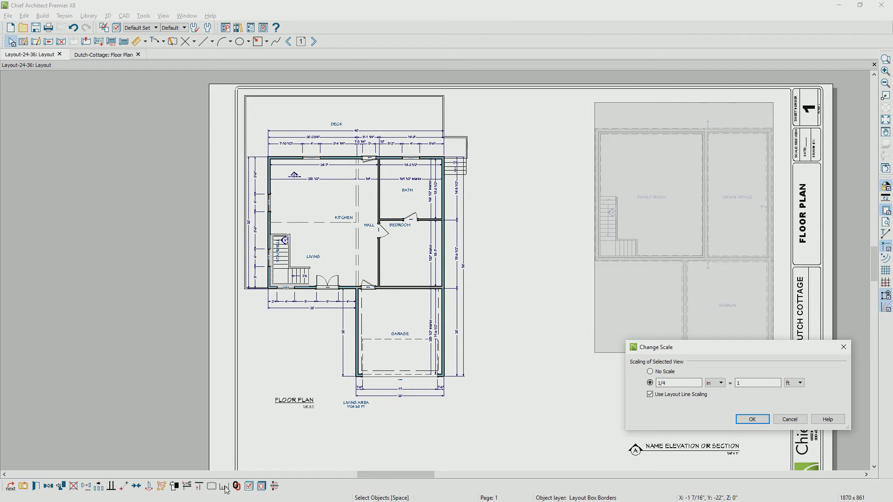
{"action": "left_click", "coordinate": [752, 419]}
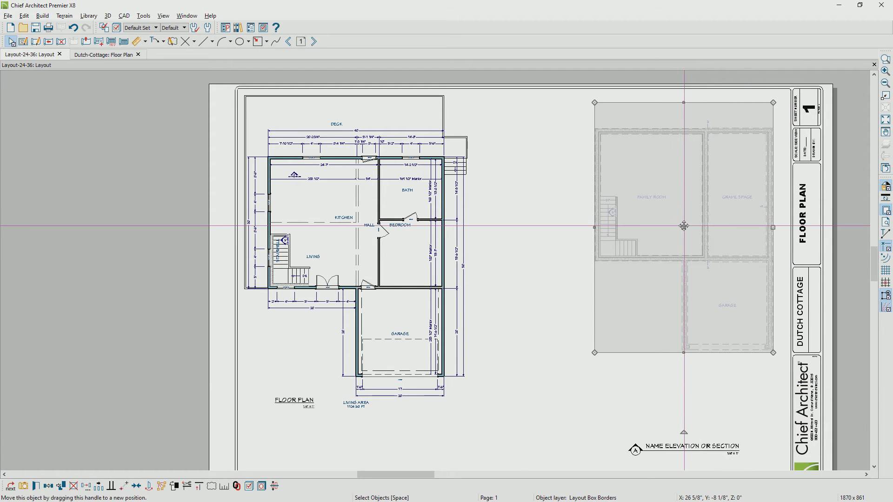
{"action": "left_click_drag", "start_coordinate": [684, 226], "coordinate": [686, 356]}
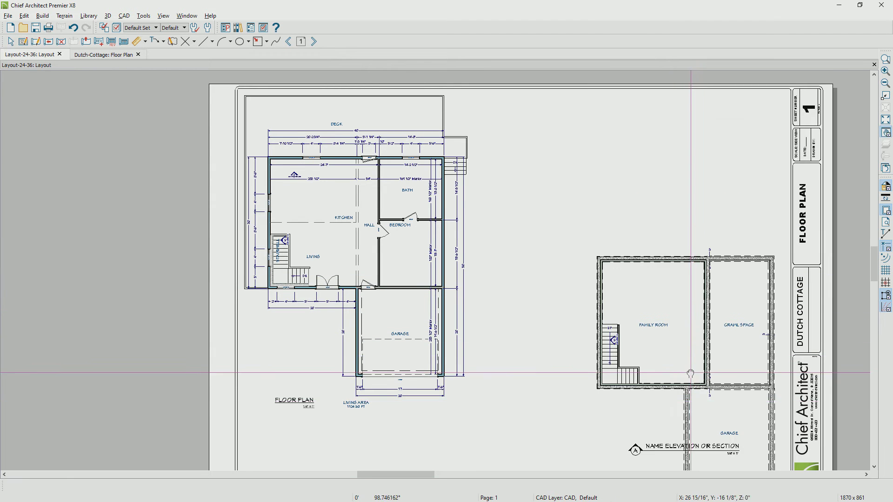
{"action": "middle_click_drag", "start_coordinate": [696, 355], "coordinate": [674, 224]}
{"action": "scroll", "coordinate": [651, 144], "scroll_direction": "up", "scroll_amount": 5}
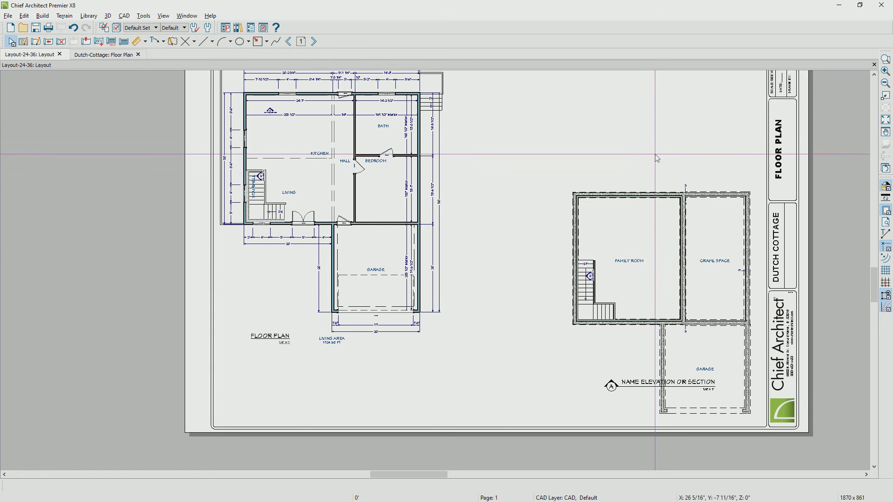
Create a perspective floor overview of the foundation level from the Dutch-Cottage floor plan
{"action": "left_click", "coordinate": [107, 55]}
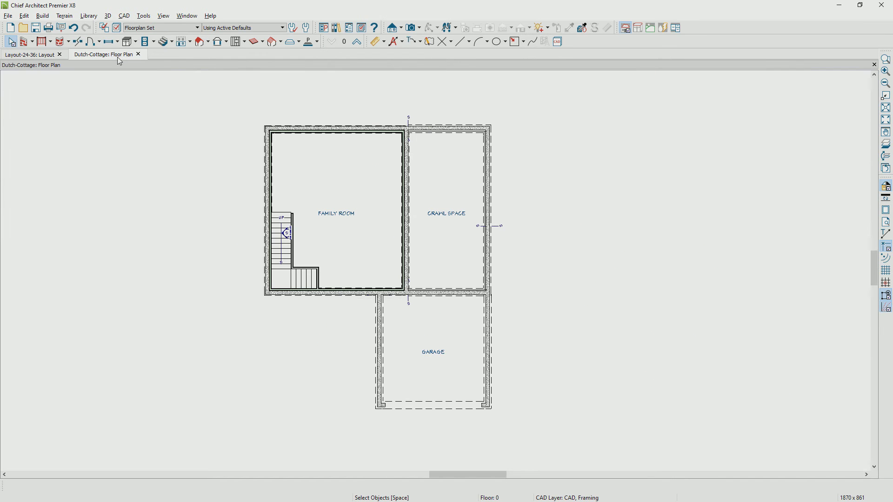
{"action": "left_click", "coordinate": [421, 31]}
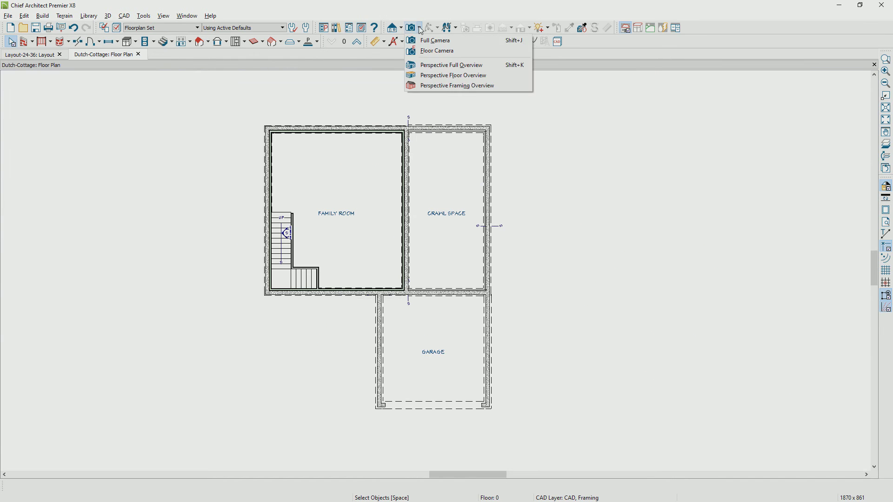
{"action": "left_click", "coordinate": [437, 76]}
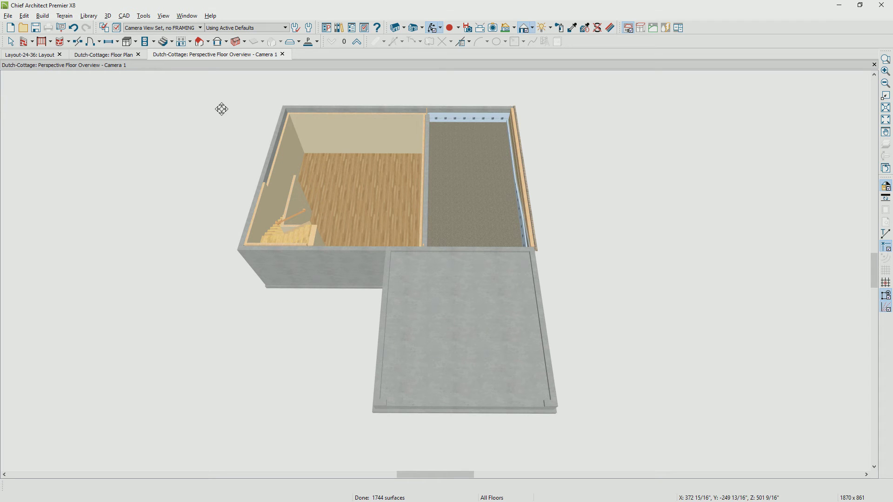
Send the current overview screen to layout page 1 as a live view that updates on demand
{"action": "left_click", "coordinate": [8, 16]}
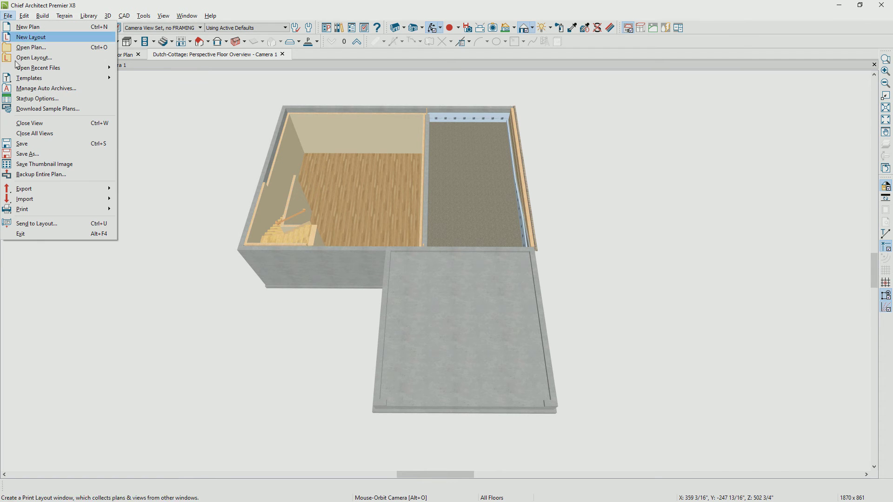
{"action": "left_click", "coordinate": [35, 224]}
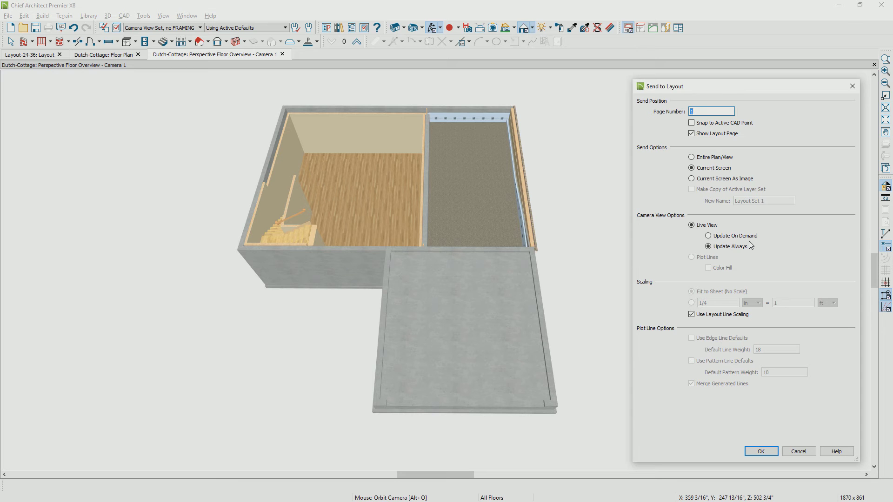
{"action": "left_click", "coordinate": [708, 236]}
{"action": "left_click", "coordinate": [761, 452]}
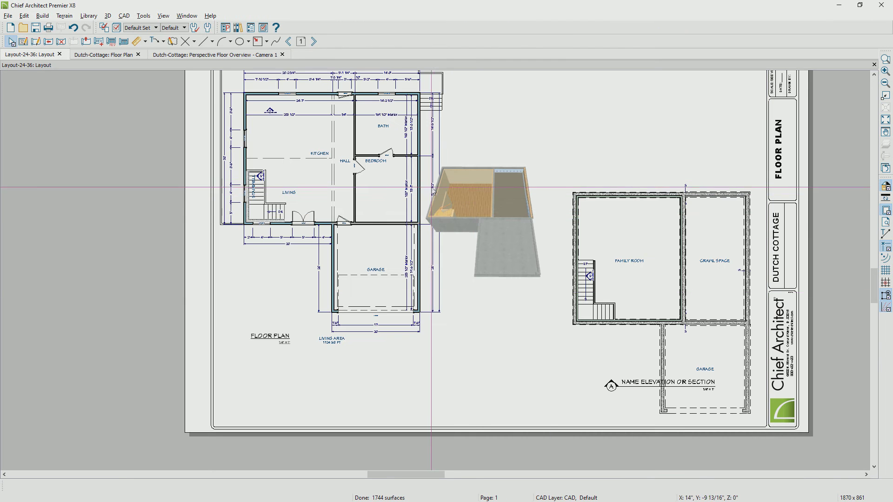
Crop both sides of the 3D overview's layout box to the model and move it above the foundation plan
{"action": "middle_click_drag", "start_coordinate": [475, 216], "coordinate": [388, 283]}
{"action": "left_click", "coordinate": [494, 285]}
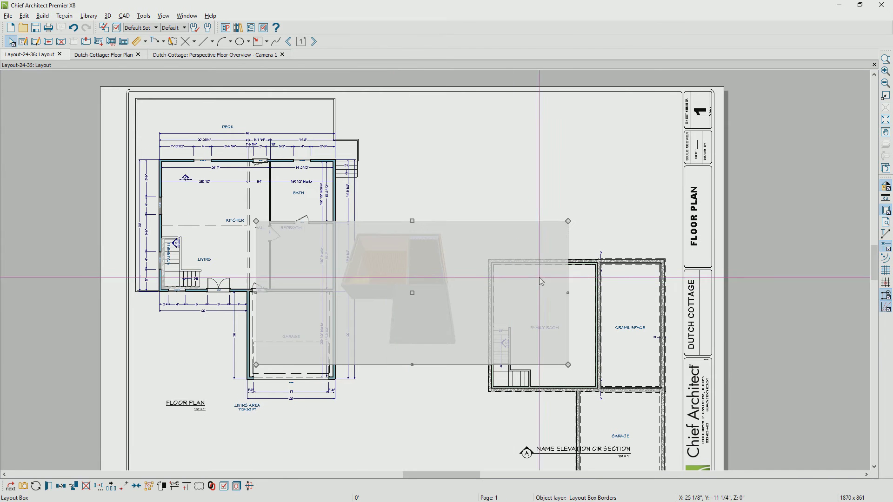
{"action": "left_click_drag", "start_coordinate": [567, 293], "coordinate": [467, 293]}
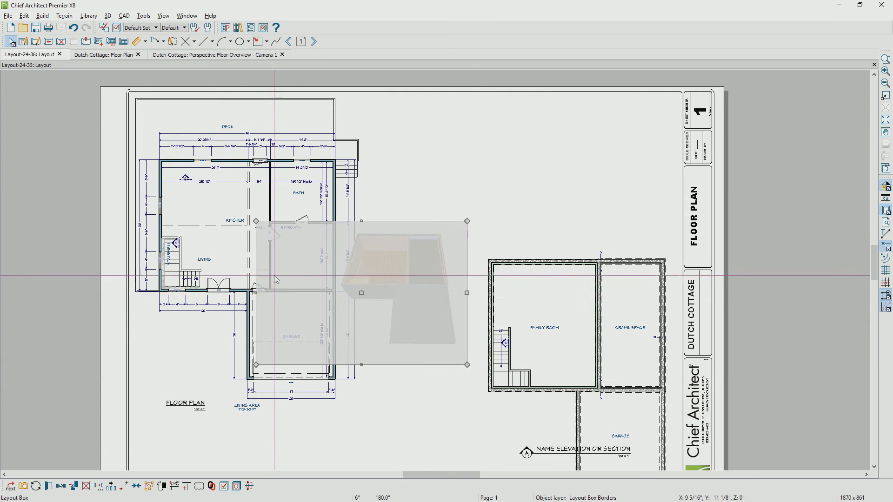
{"action": "left_click_drag", "start_coordinate": [256, 292], "coordinate": [338, 292]}
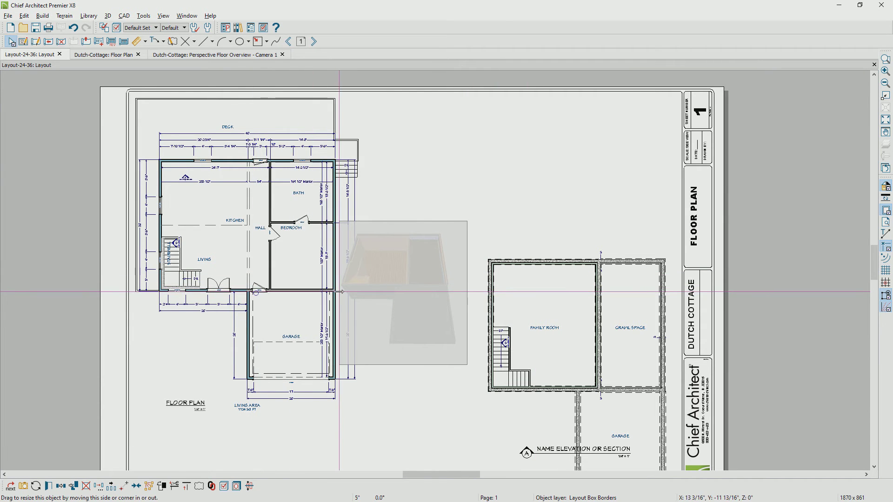
{"action": "left_click_drag", "start_coordinate": [402, 293], "coordinate": [598, 173]}
Cut the "NAME ELEVATION OR SECTION" label from page 1 and paste it onto layout page 2
{"action": "middle_click_drag", "start_coordinate": [592, 306], "coordinate": [568, 205]}
{"action": "mouse_move", "coordinate": [609, 359]}
{"action": "left_mouse_down"}
{"action": "mouse_move", "coordinate": [660, 344]}
{"action": "mouse_move", "coordinate": [605, 333]}
{"action": "mouse_move", "coordinate": [620, 370]}
{"action": "left_mouse_up"}
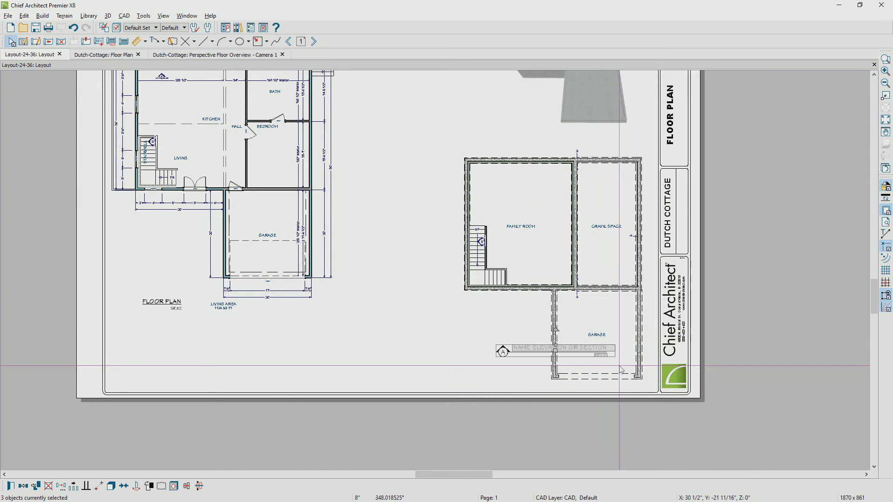
{"action": "key", "text": "Escape"}
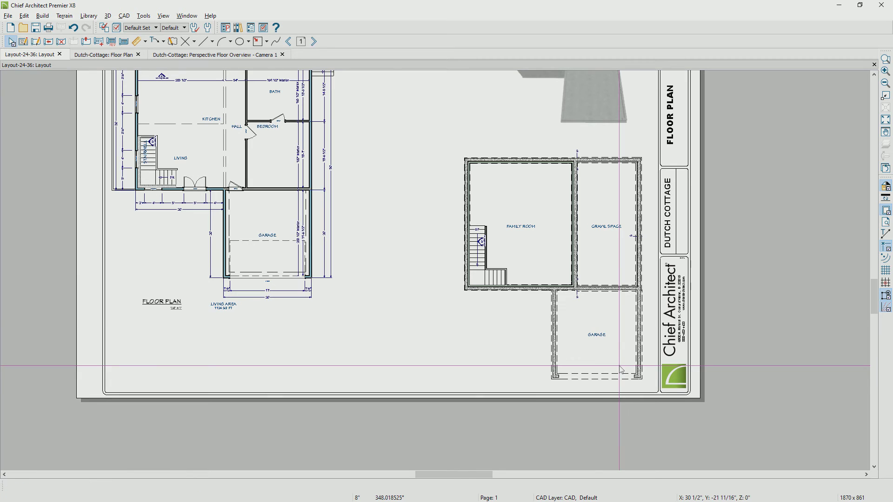
{"action": "left_click", "coordinate": [314, 42]}
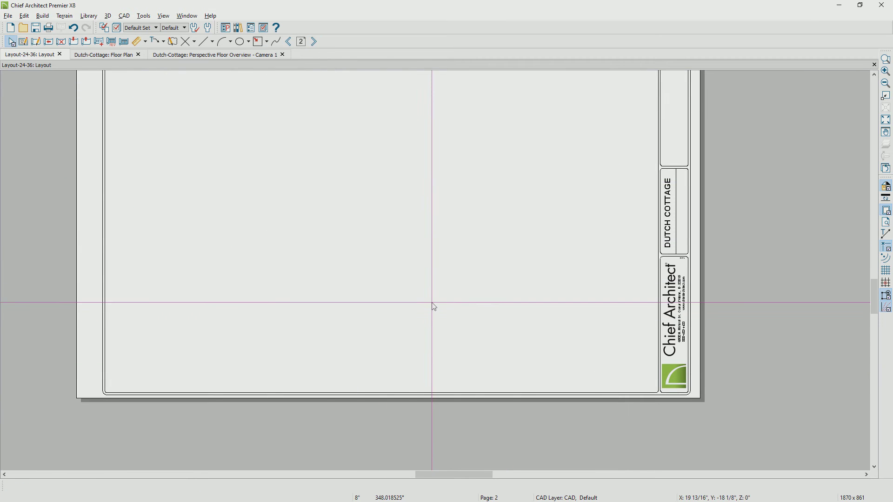
{"action": "key", "text": "ctrl+v"}
{"action": "key", "text": "Escape"}
{"action": "scroll", "coordinate": [437, 319], "scroll_direction": "down", "scroll_amount": 3}
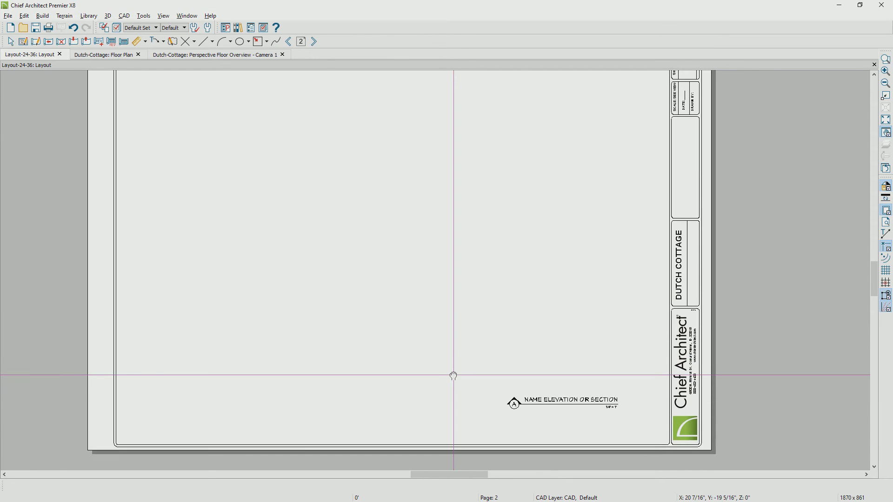
Copy page 1's "FLOOR PLAN" scale label to the space below the family room, beside the foundation plan's garage
{"action": "key", "text": "Page_Up"}
{"action": "left_click", "coordinate": [200, 376]}
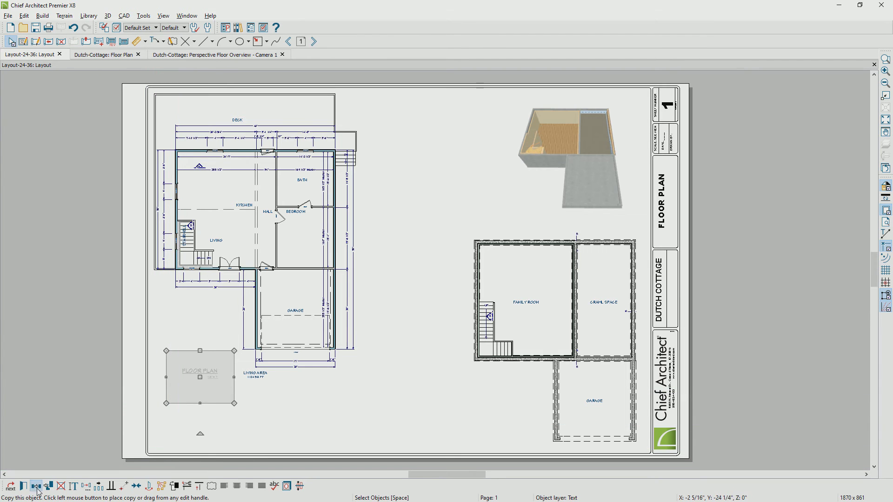
{"action": "left_click", "coordinate": [202, 377]}
{"action": "left_click_drag", "start_coordinate": [201, 377], "coordinate": [501, 397]}
Change the copied label's title to "FOUNDATION PLAN" and widen its text box so the title fits on one line
{"action": "double_click", "coordinate": [508, 394]}
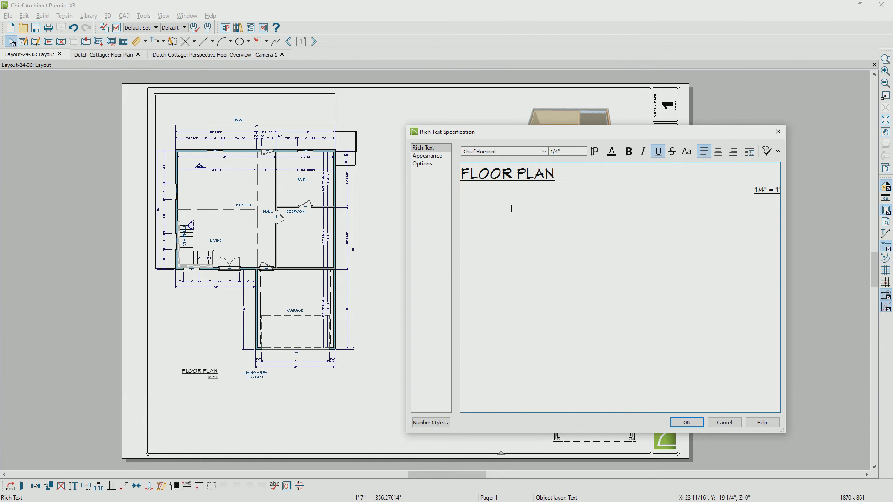
{"action": "key", "text": "Delete"}
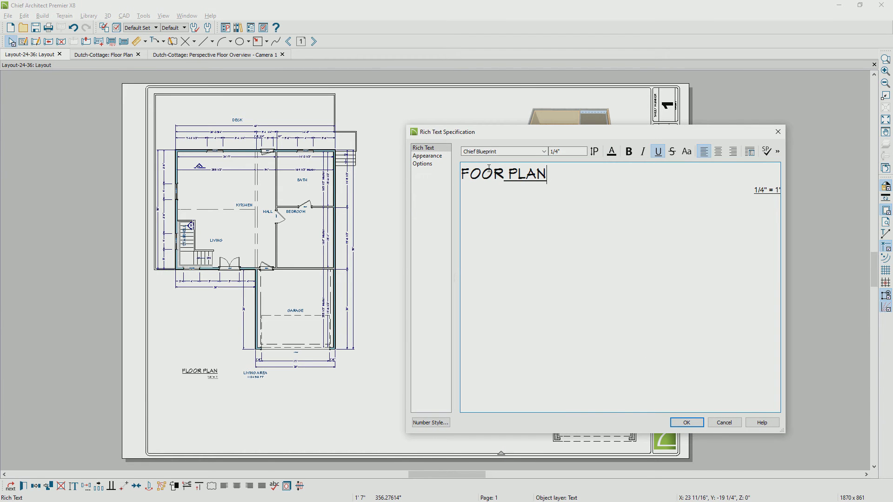
{"action": "type", "text": "UNDATION"}
{"action": "key", "text": "Delete"}
{"action": "key", "text": "Delete"}
{"action": "key", "text": "Delete"}
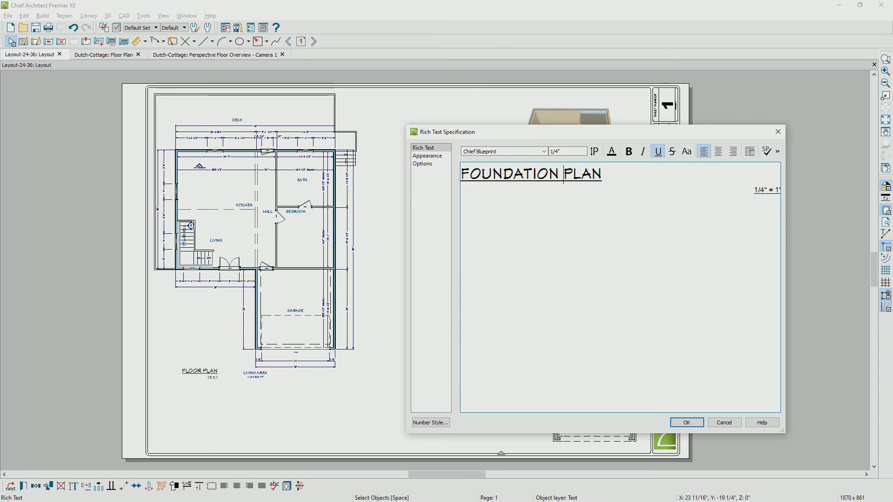
{"action": "left_click", "coordinate": [686, 422]}
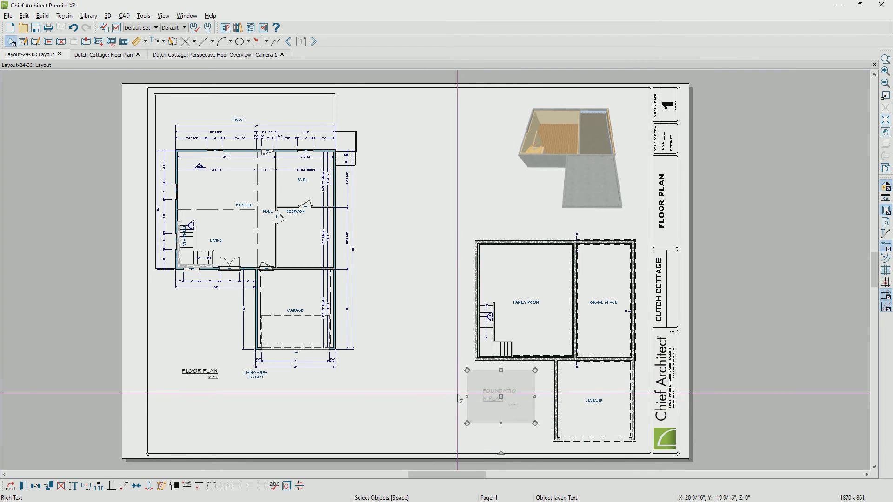
{"action": "left_click_drag", "start_coordinate": [467, 397], "coordinate": [446, 396]}
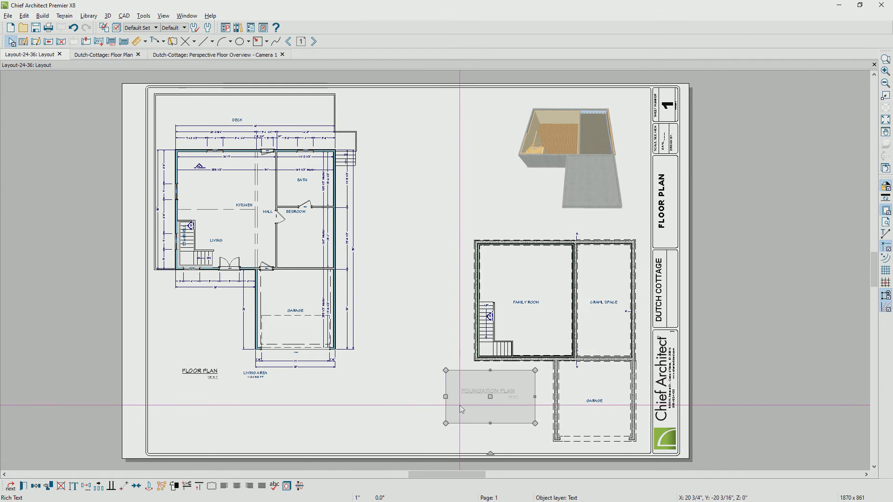
Send the entire Stair Section S1 view to layout page 2 as plot lines at 1/4 in = 1 ft and crop its excess sides
{"action": "left_click", "coordinate": [314, 42]}
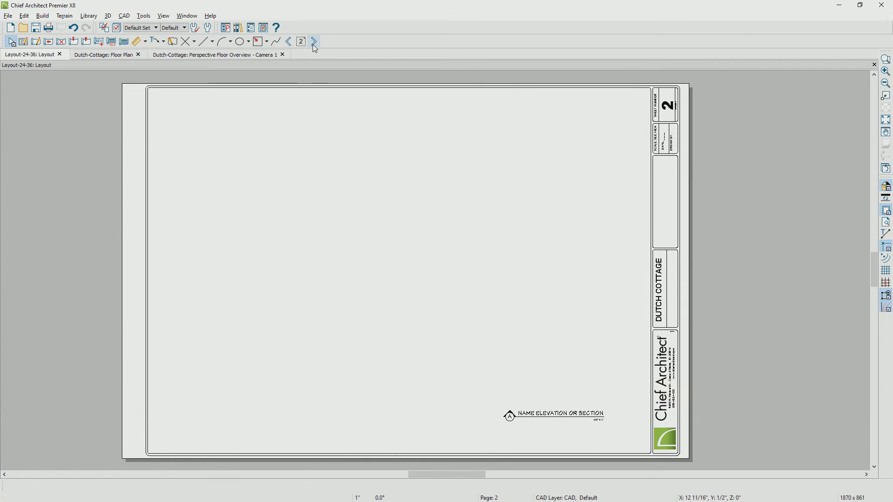
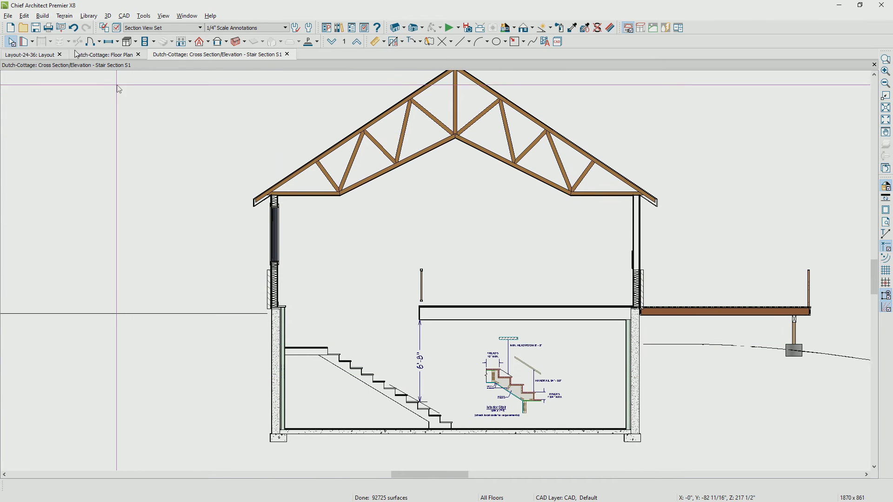
{"action": "left_click", "coordinate": [8, 15]}
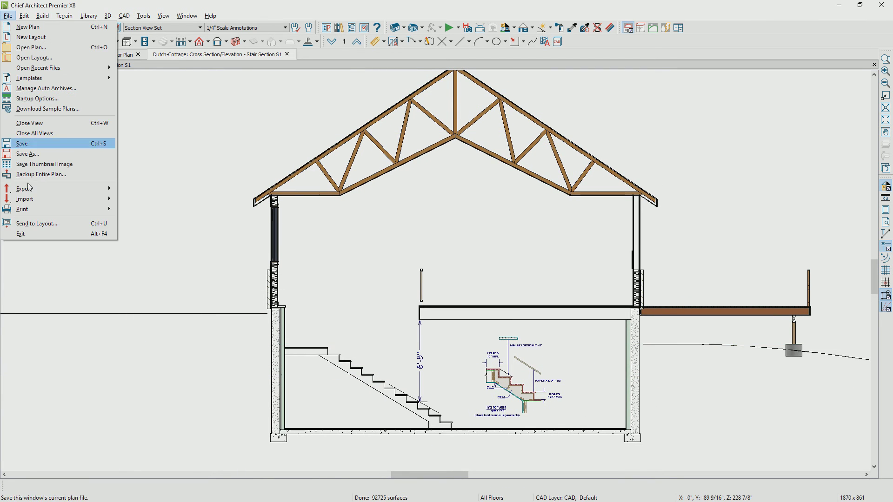
{"action": "left_click", "coordinate": [41, 223]}
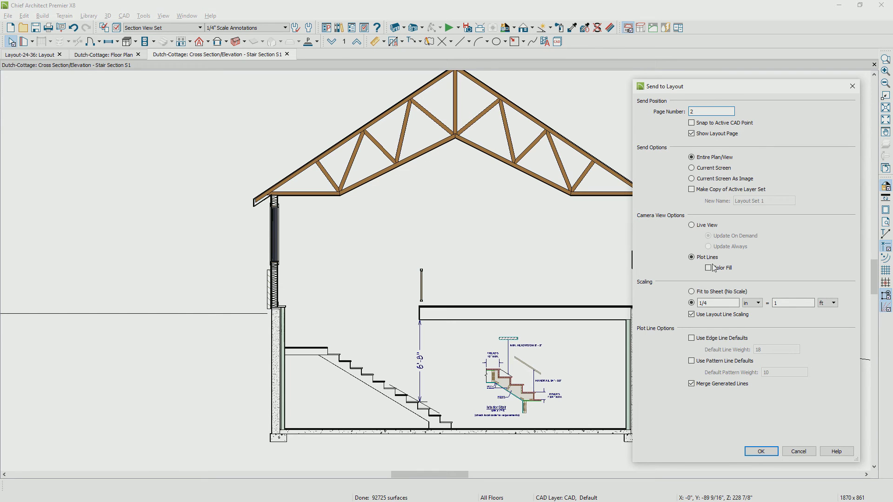
{"action": "left_click", "coordinate": [760, 452]}
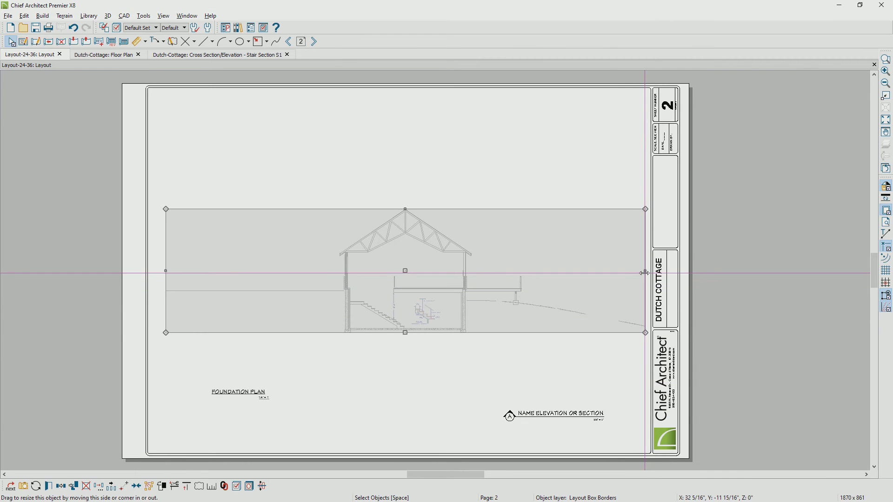
{"action": "left_click_drag", "start_coordinate": [644, 273], "coordinate": [525, 287]}
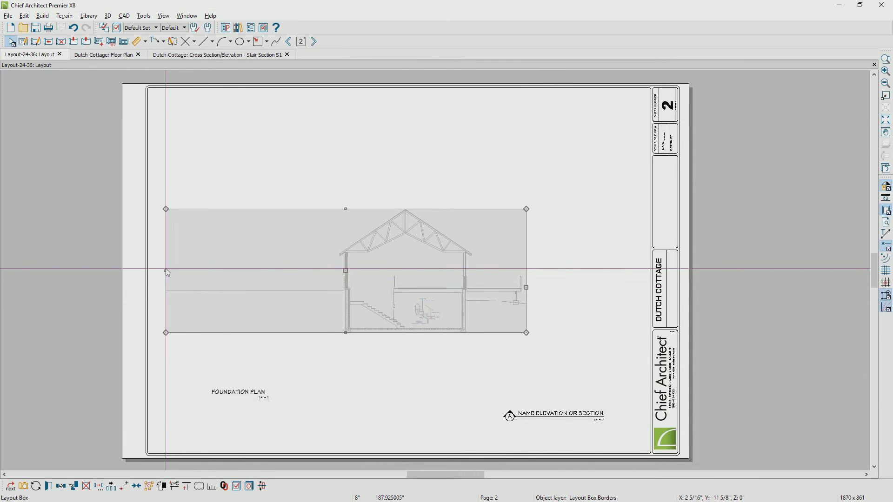
{"action": "left_click_drag", "start_coordinate": [165, 269], "coordinate": [336, 270]}
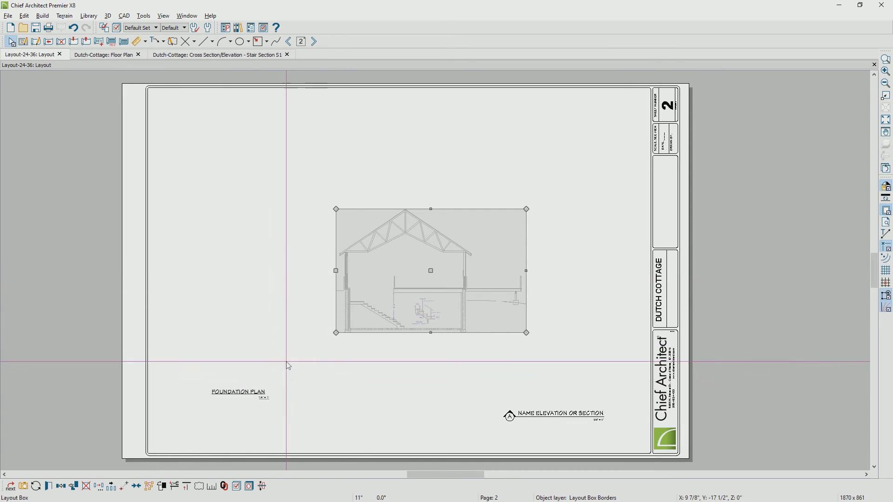
Set the stair section box's scale to 1/2 in = 1 ft and move it to the upper-left area of the sheet
{"action": "left_click", "coordinate": [211, 486]}
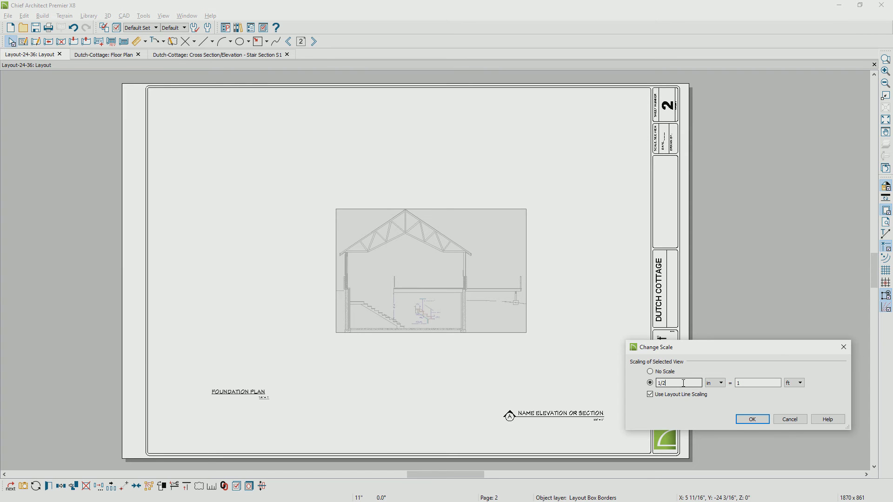
{"action": "left_click", "coordinate": [752, 419]}
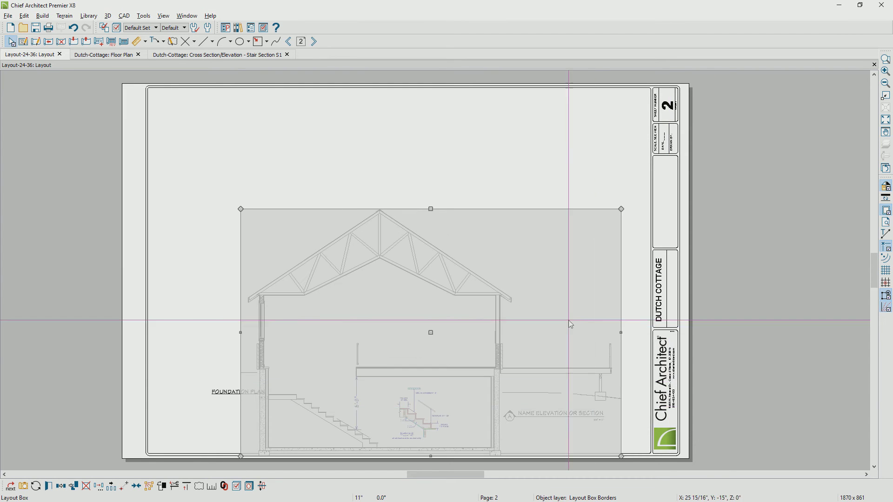
{"action": "left_click_drag", "start_coordinate": [432, 332], "coordinate": [346, 250]}
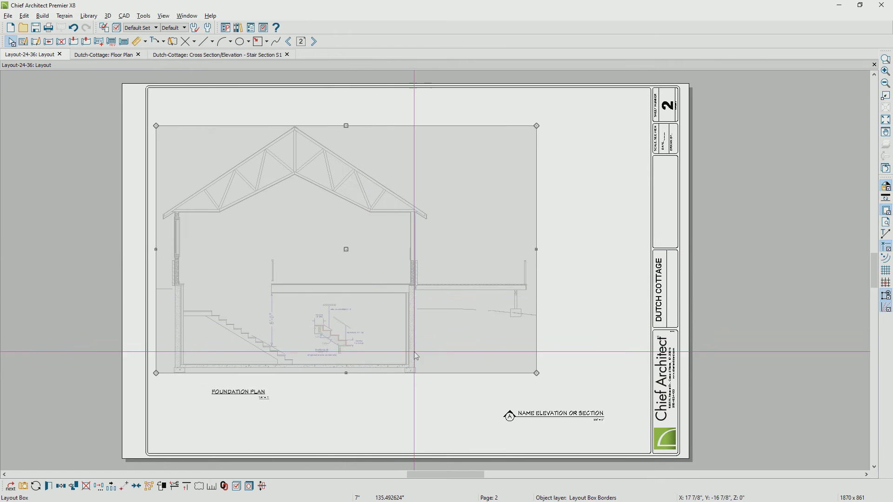
{"action": "left_click", "coordinate": [239, 426]}
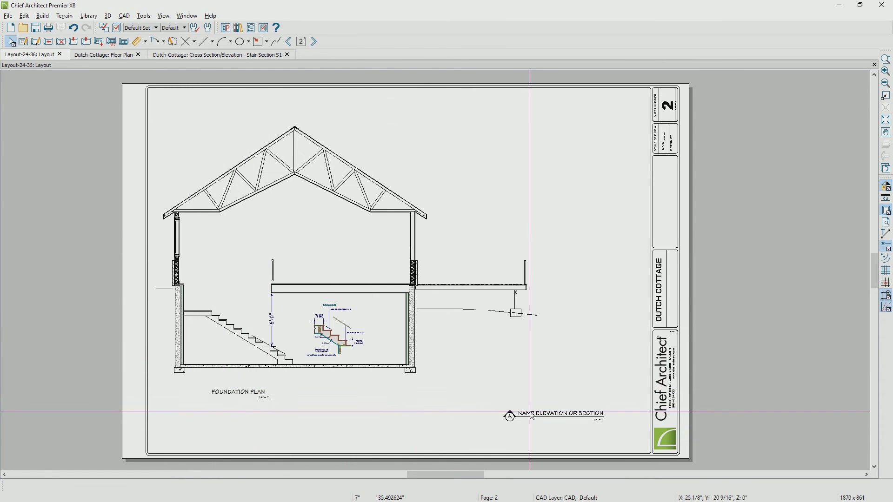
Move the "FOUNDATION PLAN" label to the right below the deck, and the "NAME ELEVATION OR SECTION" label beneath the stair section
{"action": "left_click", "coordinate": [258, 401]}
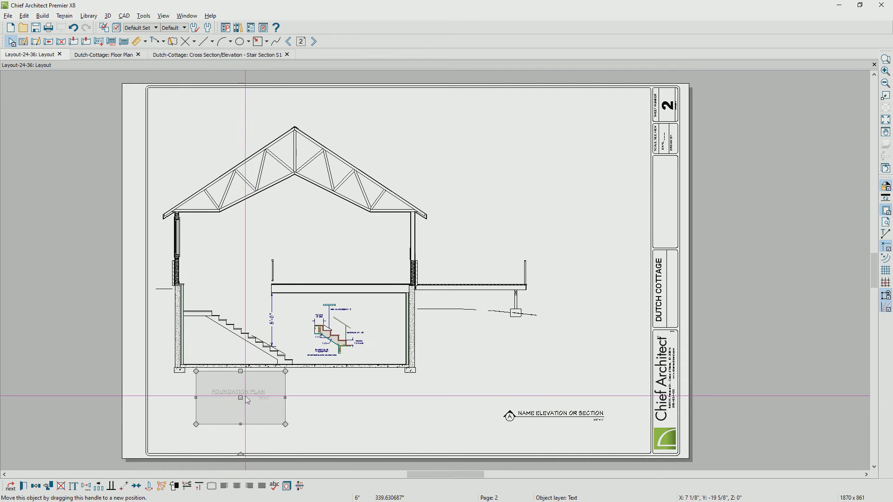
{"action": "left_click_drag", "start_coordinate": [240, 415], "coordinate": [582, 350]}
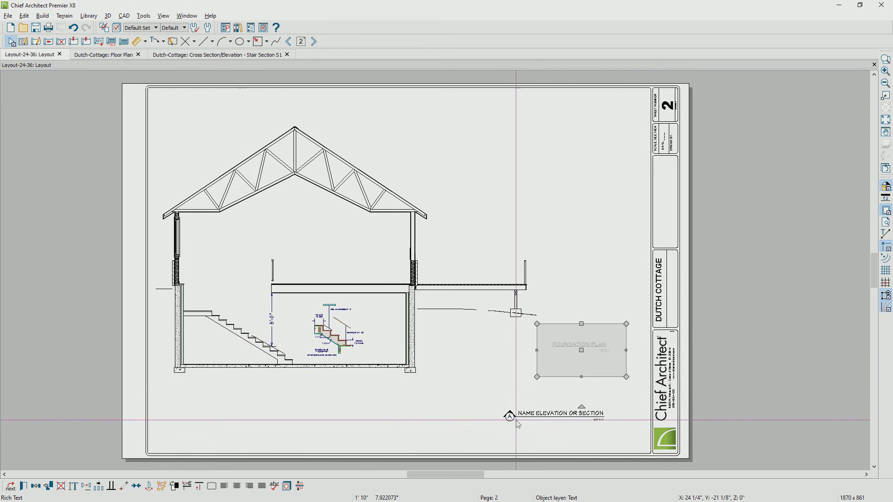
{"action": "left_click", "coordinate": [595, 417]}
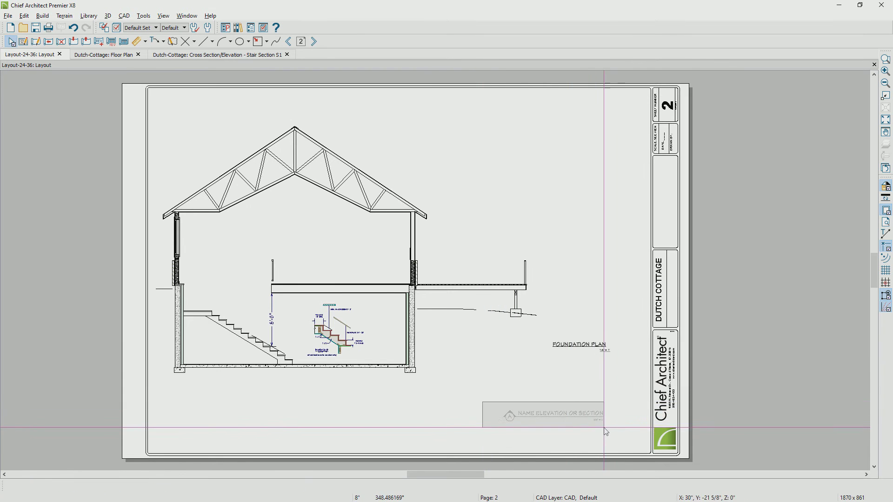
{"action": "left_click_drag", "start_coordinate": [557, 415], "coordinate": [297, 395]}
Change the section label's title text beneath the stair section to "STAIR SECTION"
{"action": "scroll", "coordinate": [279, 398], "scroll_direction": "up", "scroll_amount": 4}
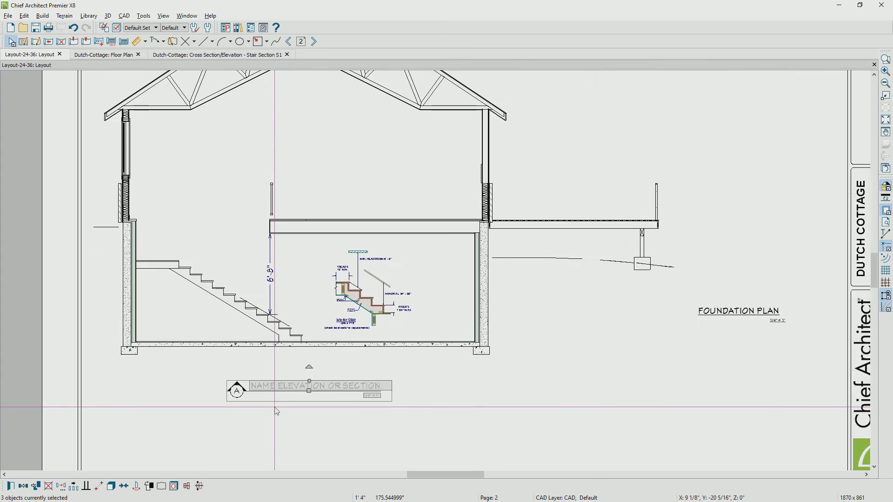
{"action": "double_click", "coordinate": [283, 375]}
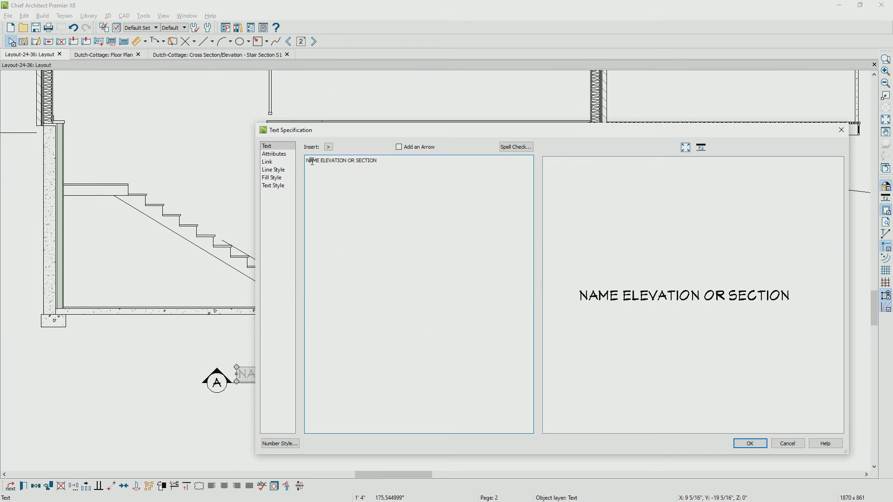
{"action": "left_click_drag", "start_coordinate": [355, 161], "coordinate": [283, 162]}
{"action": "type", "text": "STAIR"}
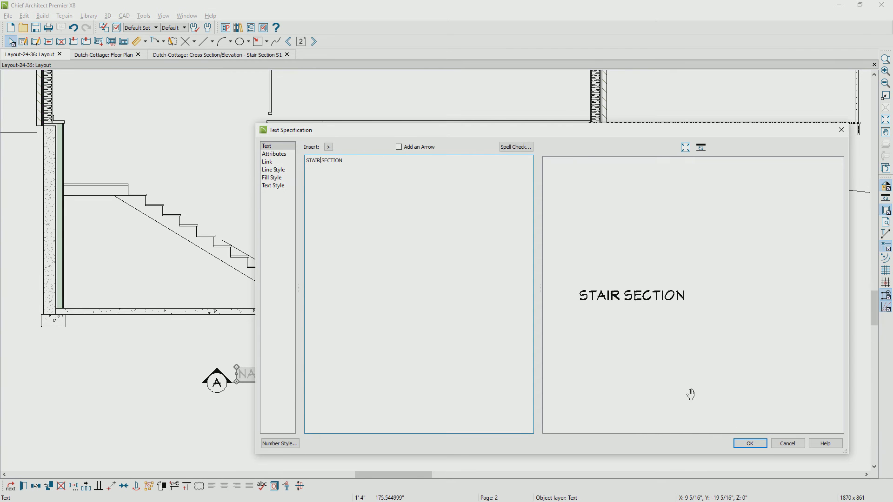
{"action": "left_click", "coordinate": [740, 440]}
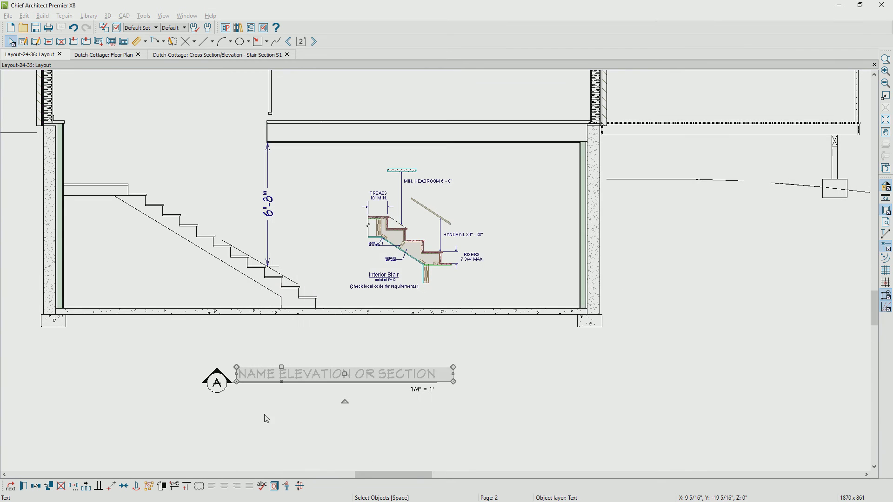
Set the callout label beside the "STAIR SECTION" title to S1
{"action": "left_click", "coordinate": [218, 386]}
{"action": "double_click", "coordinate": [218, 387]}
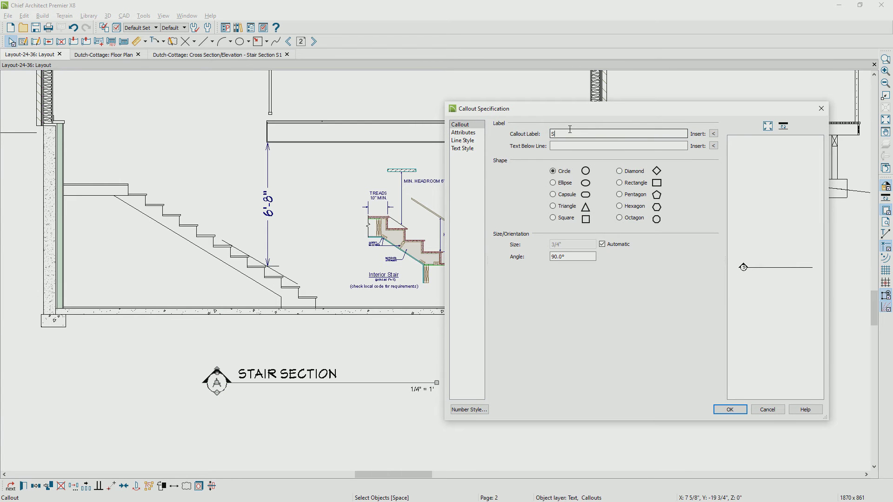
{"action": "left_click", "coordinate": [729, 410]}
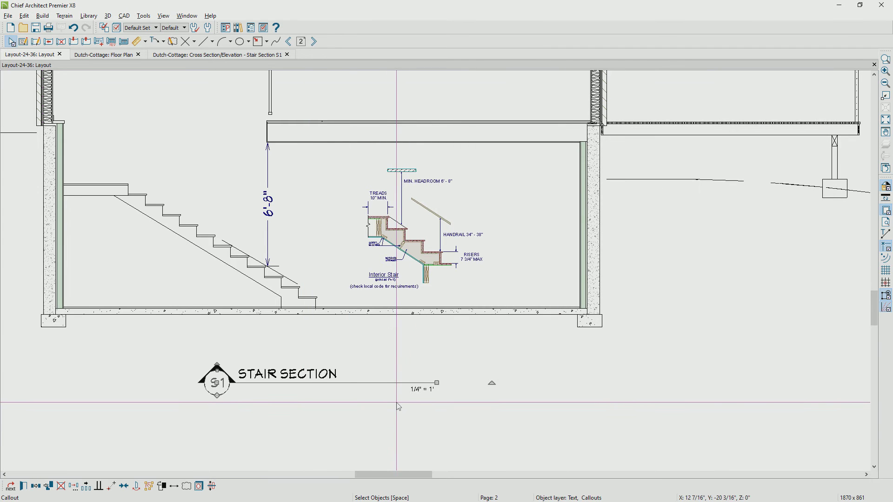
Change the scale text under the "STAIR SECTION" title to 1/2" = 1'
{"action": "left_click", "coordinate": [415, 391]}
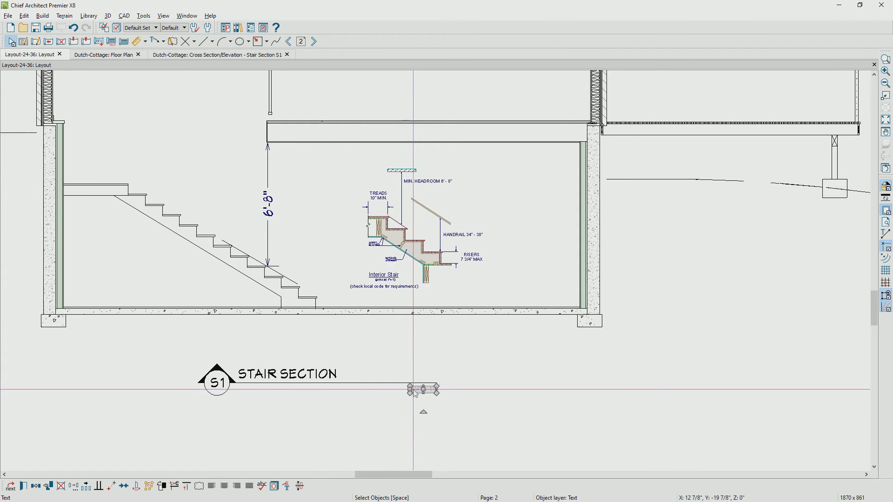
{"action": "double_click", "coordinate": [415, 390]}
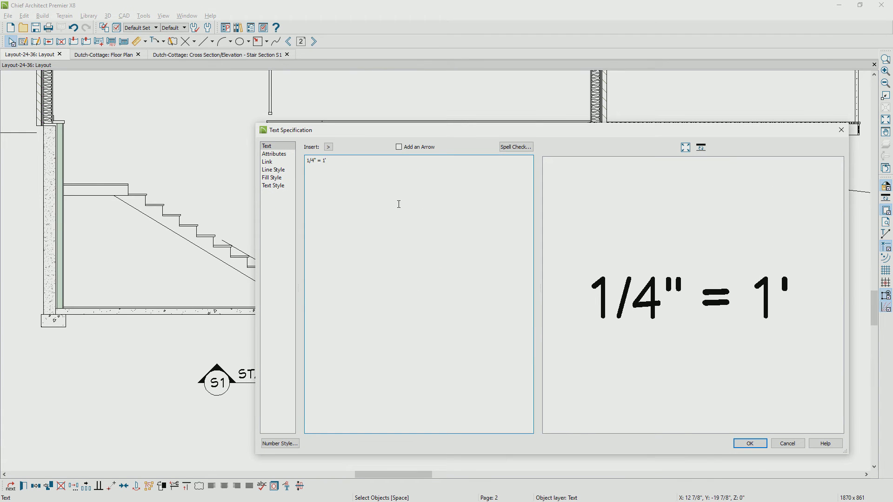
{"action": "key", "text": "BackSpace"}
{"action": "type", "text": "2"}
{"action": "left_click", "coordinate": [749, 444]}
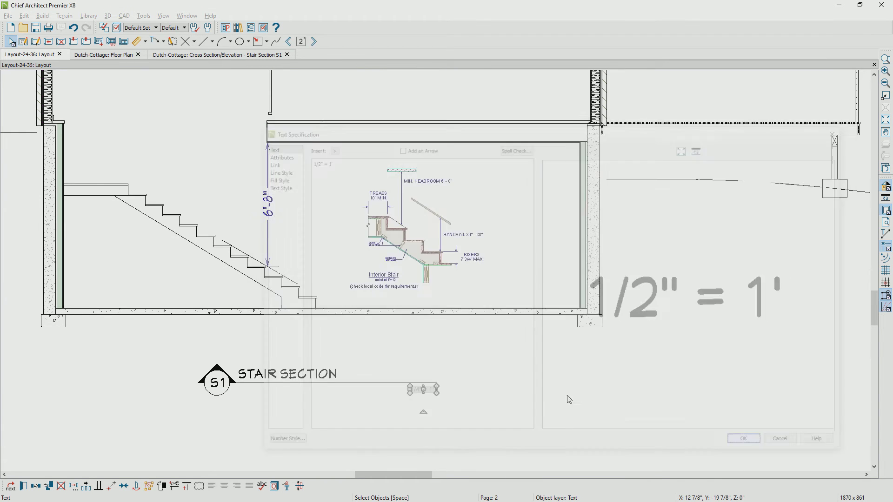
Shorten the S1 callout line to just past the "STAIR SECTION" title and move the scale text beneath the line's new end
{"action": "left_click", "coordinate": [375, 384]}
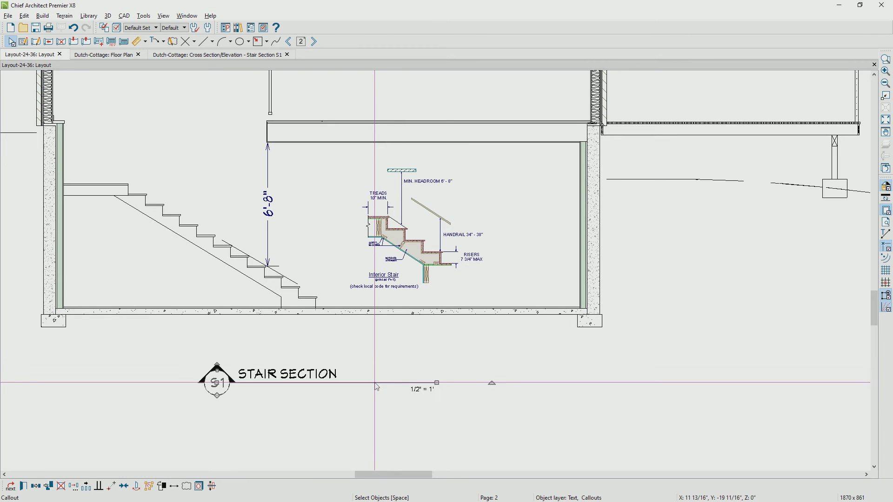
{"action": "left_click_drag", "start_coordinate": [435, 383], "coordinate": [355, 383]}
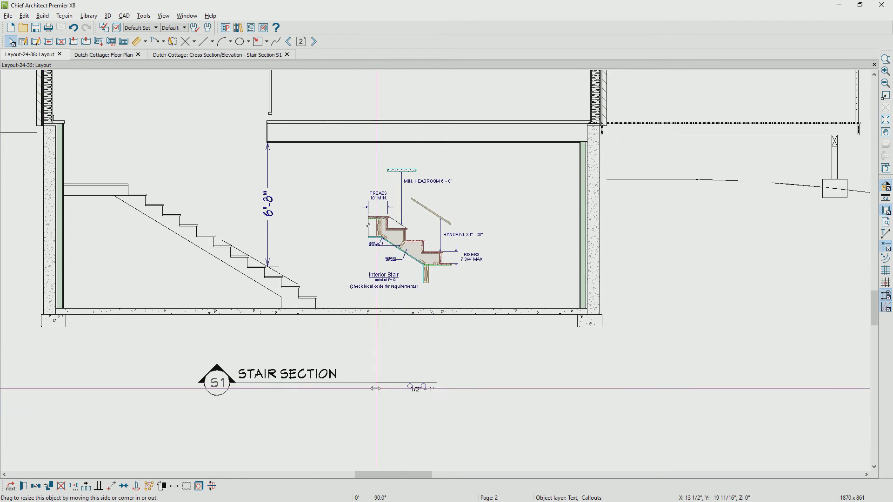
{"action": "left_click", "coordinate": [418, 390]}
{"action": "left_click_drag", "start_coordinate": [418, 391], "coordinate": [337, 389]}
{"action": "scroll", "coordinate": [339, 393], "scroll_direction": "down", "scroll_amount": 1}
{"action": "scroll", "coordinate": [339, 393], "scroll_direction": "down", "scroll_amount": 2}
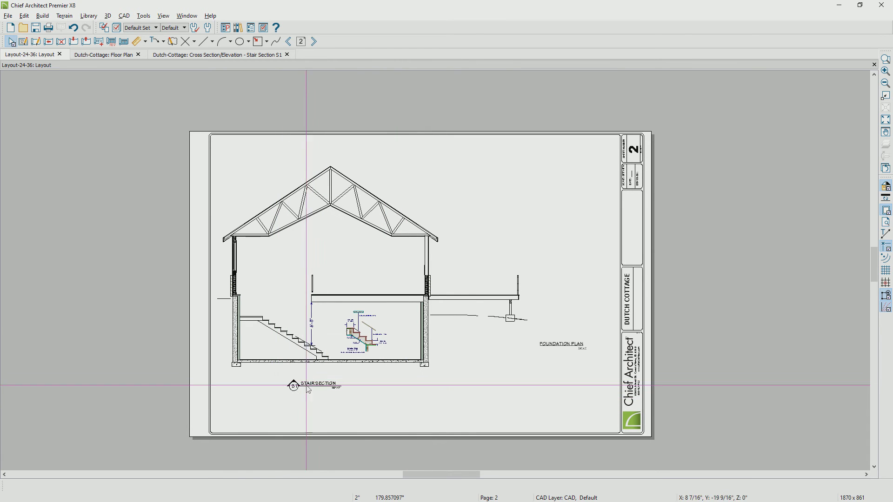
Copy the stair section and foundation plan labels to the same position on layout page 3, and return to page 2
{"action": "left_click_drag", "start_coordinate": [274, 375], "coordinate": [359, 409]}
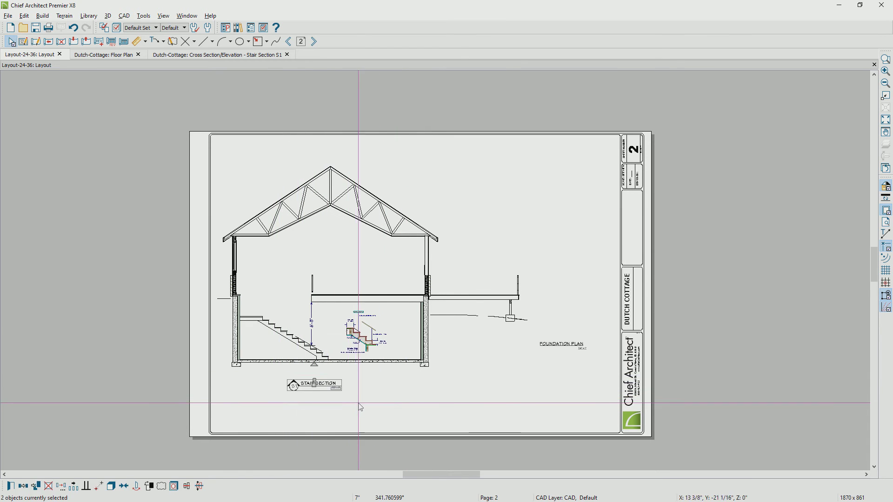
{"action": "left_click_drag", "start_coordinate": [532, 334], "coordinate": [609, 377]}
{"action": "left_click", "coordinate": [571, 348], "text": "shift"}
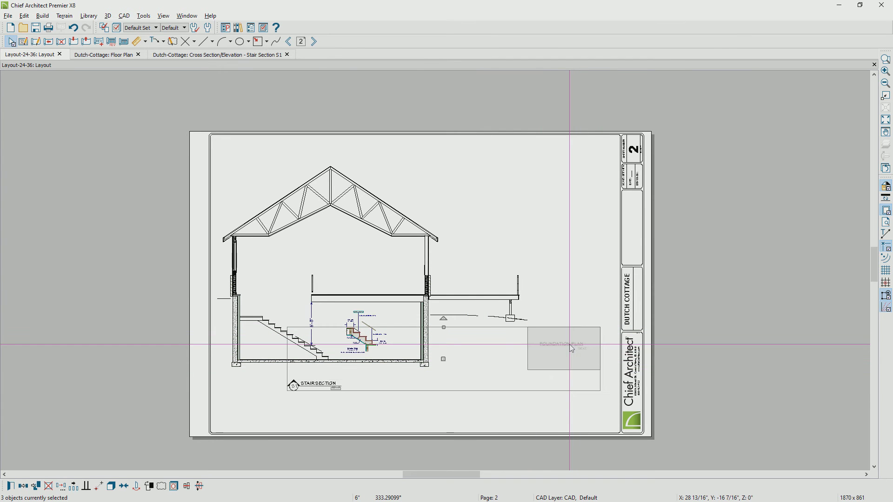
{"action": "left_click", "coordinate": [315, 42]}
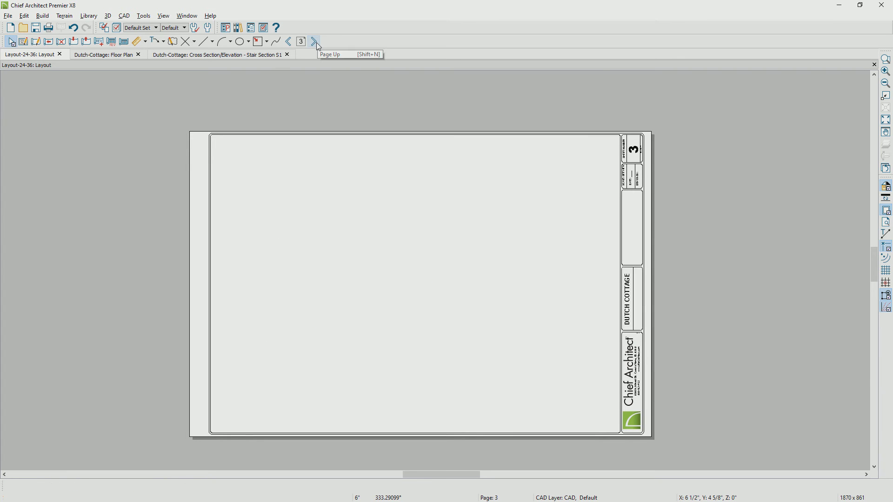
{"action": "key", "text": "ctrl+alt+v"}
{"action": "key", "text": "Page_Down"}
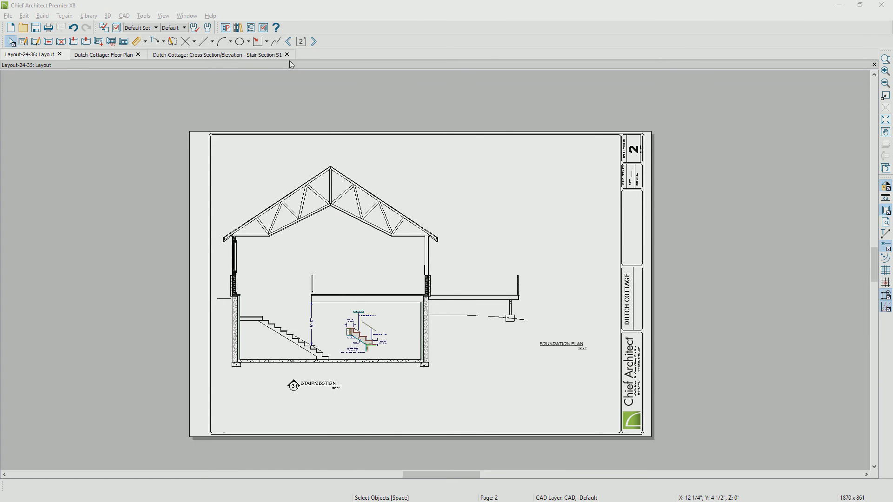
Copy the "FLOOR PLAN" title block text from layout page 1 to the title block on page 2
{"action": "left_click", "coordinate": [290, 42]}
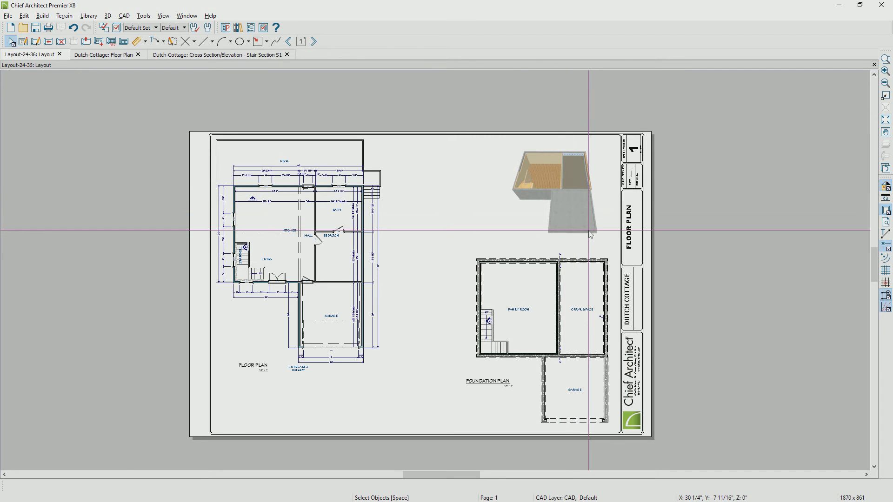
{"action": "left_click", "coordinate": [631, 241]}
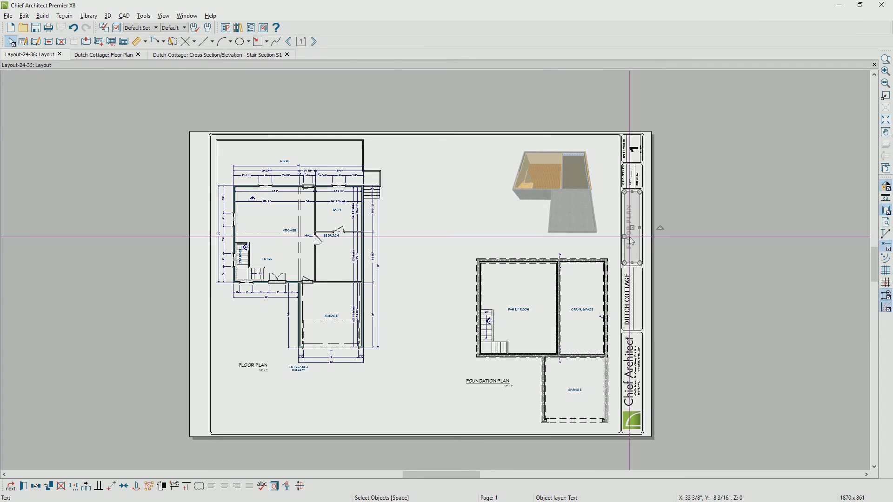
{"action": "left_click", "coordinate": [314, 42]}
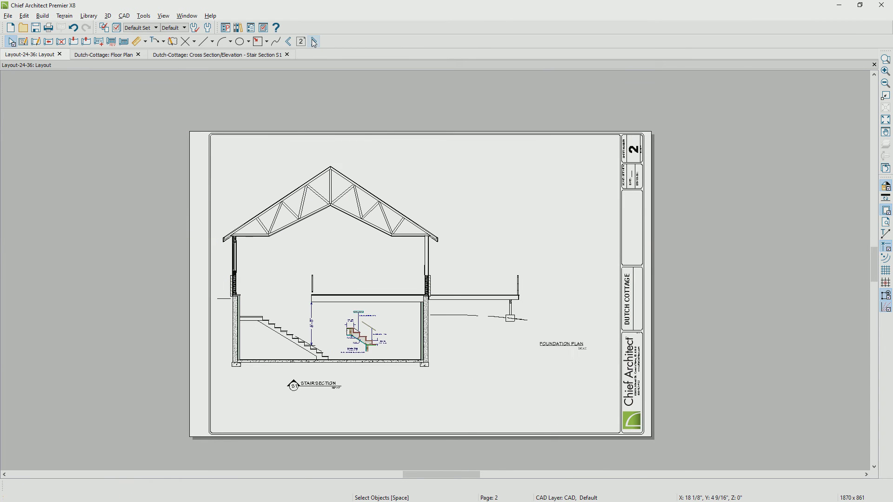
{"action": "key", "text": "ctrl+v"}
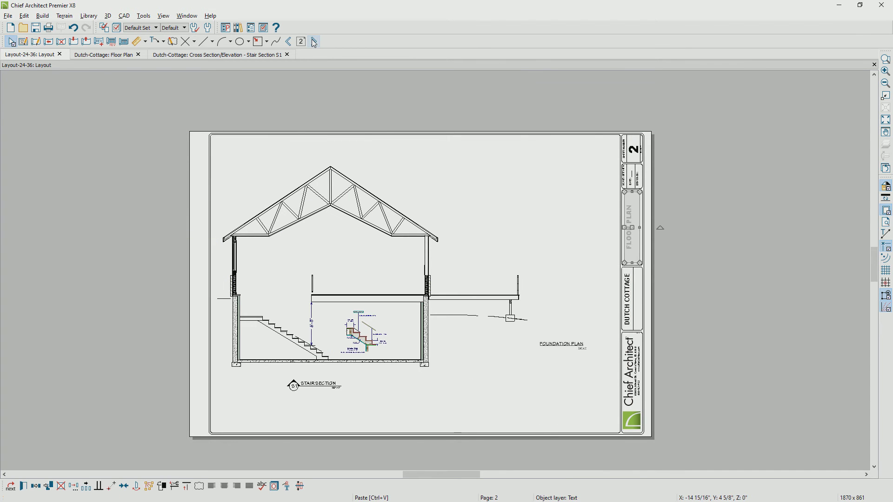
Change the pasted title block text on page 2 to "STAIR SECTION"
{"action": "key", "text": "Return"}
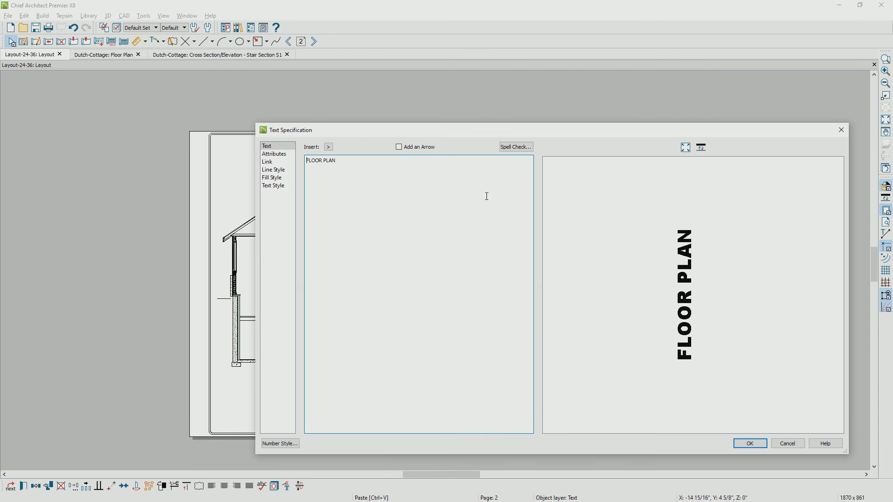
{"action": "type", "text": "STA"}
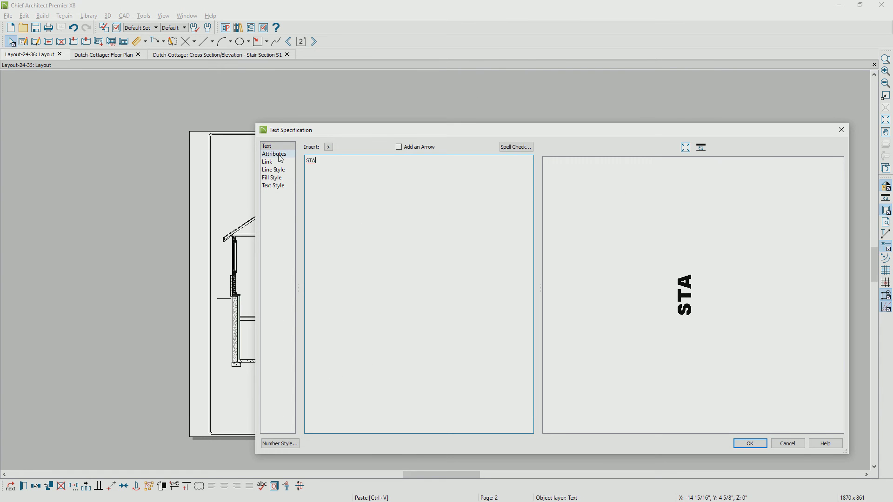
{"action": "type", "text": "IR SECTION"}
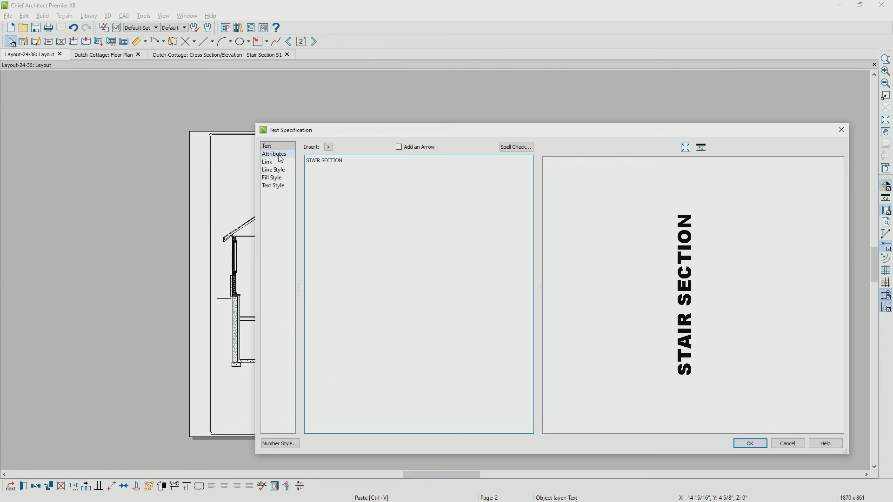
{"action": "left_click", "coordinate": [750, 443]}
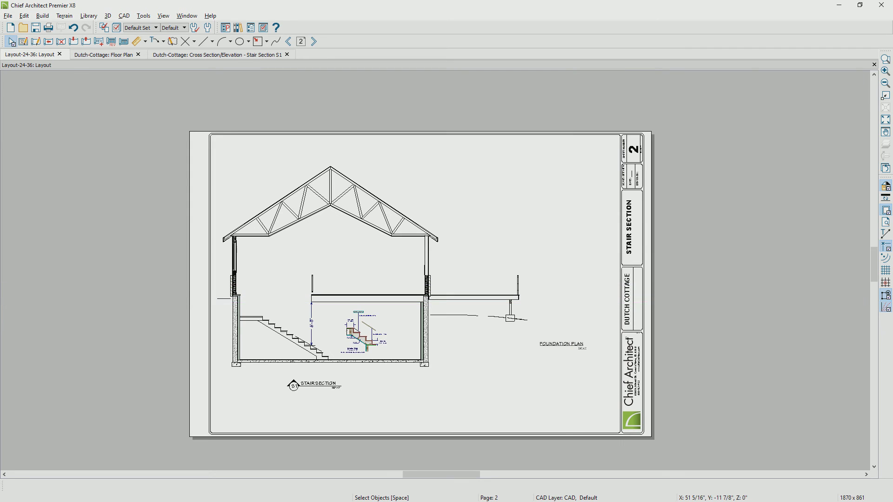
Insert the rendered house exterior picture on page 2, shrink it and position it in the upper-right area inside the sheet border
{"action": "left_click_drag", "start_coordinate": [892, 284], "coordinate": [533, 225]}
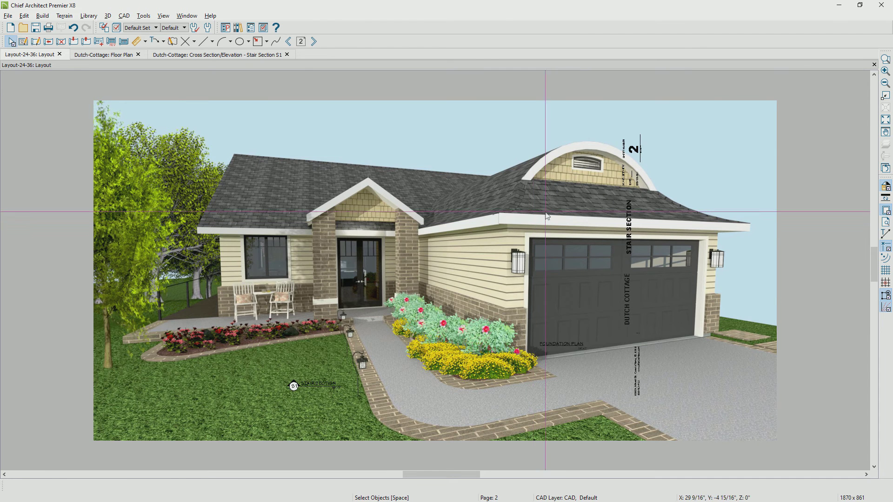
{"action": "left_click", "coordinate": [763, 146]}
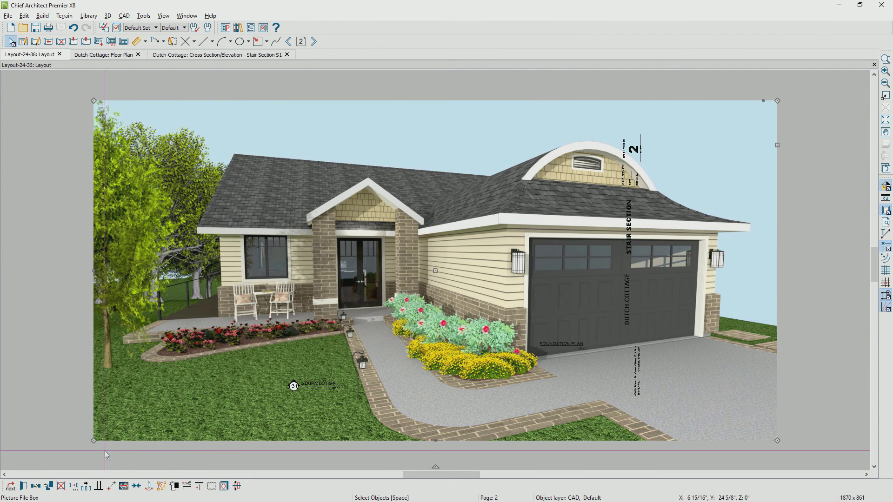
{"action": "mouse_move", "coordinate": [94, 441]}
{"action": "left_mouse_down"}
{"action": "mouse_move", "coordinate": [630, 144]}
{"action": "mouse_move", "coordinate": [589, 194]}
{"action": "left_mouse_up"}
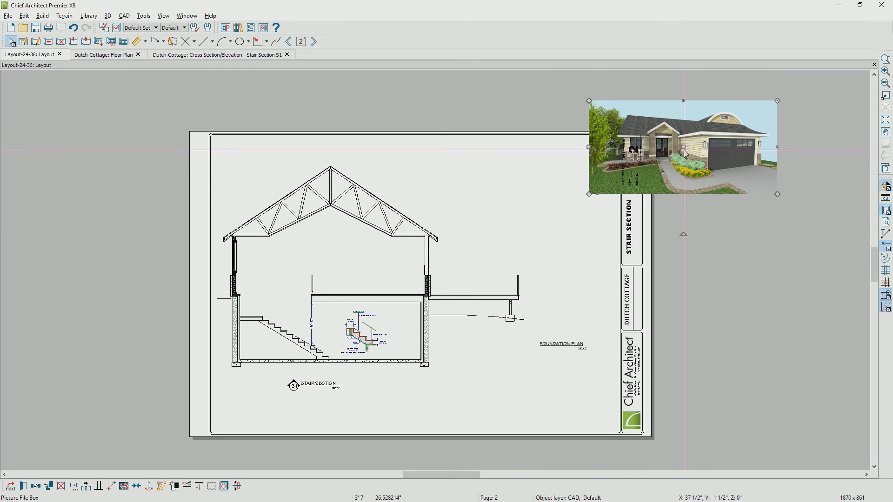
{"action": "left_click_drag", "start_coordinate": [681, 147], "coordinate": [526, 190]}
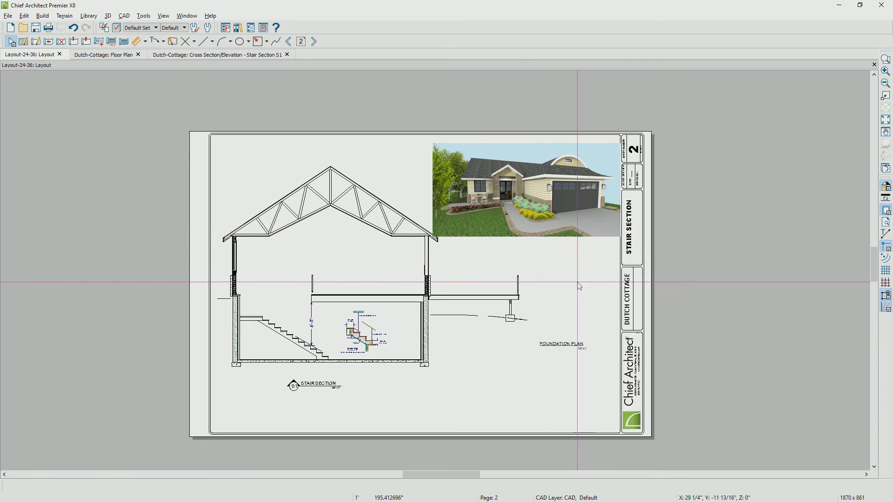
{"action": "left_click_drag", "start_coordinate": [433, 238], "coordinate": [452, 219]}
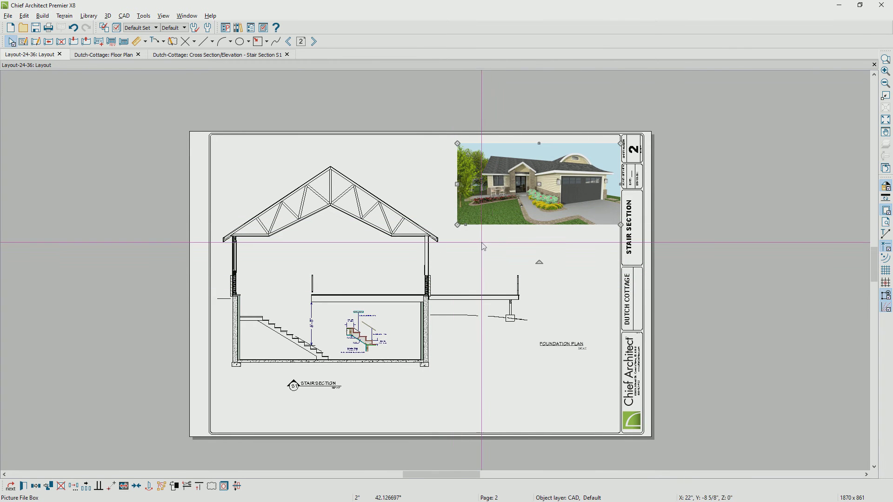
{"action": "left_click_drag", "start_coordinate": [539, 185], "coordinate": [530, 182]}
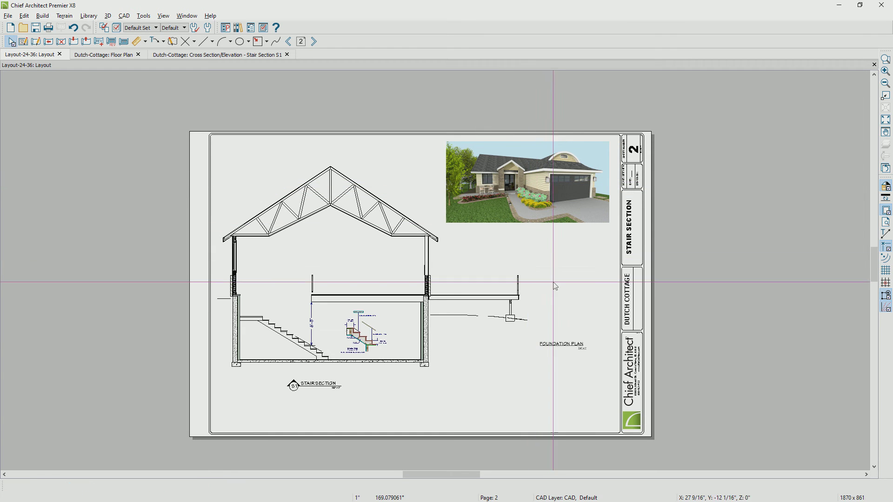
Move the "FOUNDATION PLAN" label beneath the house picture and change its title to "RAYTRACE RENDER"
{"action": "left_click", "coordinate": [555, 346]}
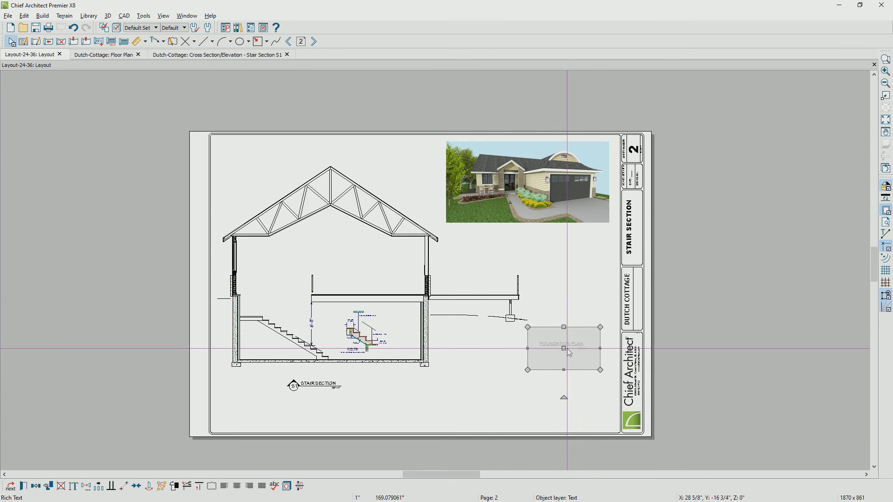
{"action": "left_click_drag", "start_coordinate": [563, 348], "coordinate": [531, 246]}
{"action": "double_click", "coordinate": [530, 244]}
{"action": "left_click_drag", "start_coordinate": [607, 181], "coordinate": [432, 189]}
{"action": "type", "text": "RAYTRACE RENDER"}
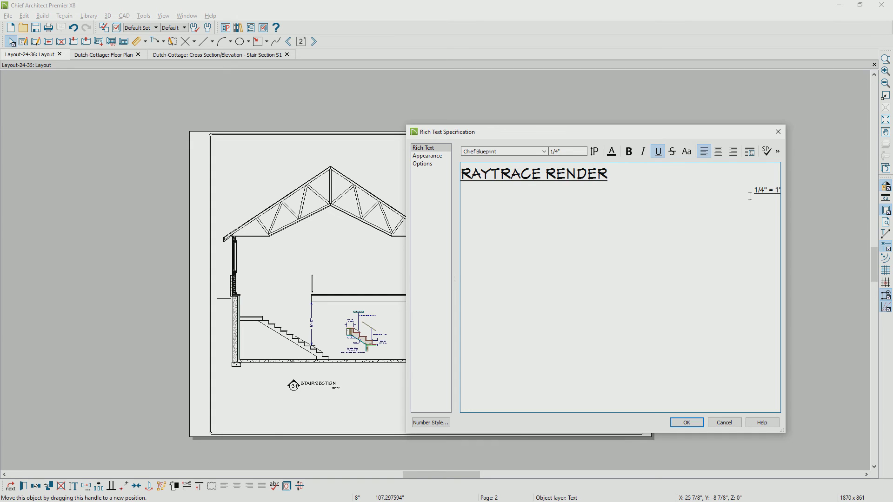
Delete the 1/4" = 1' scale line from the "RAYTRACE RENDER" label
{"action": "left_click", "coordinate": [750, 195]}
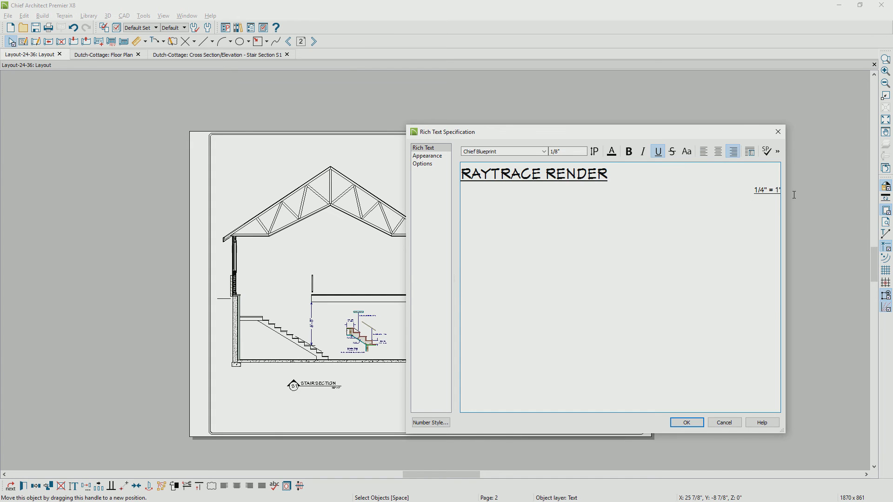
{"action": "left_click_drag", "start_coordinate": [781, 192], "coordinate": [757, 194]}
{"action": "key", "text": "BackSpace"}
{"action": "key", "text": "BackSpace"}
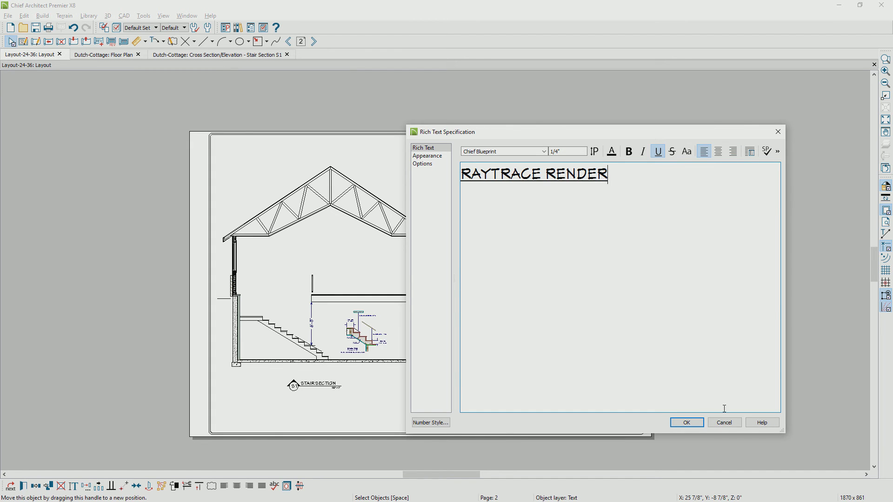
{"action": "left_click", "coordinate": [687, 422]}
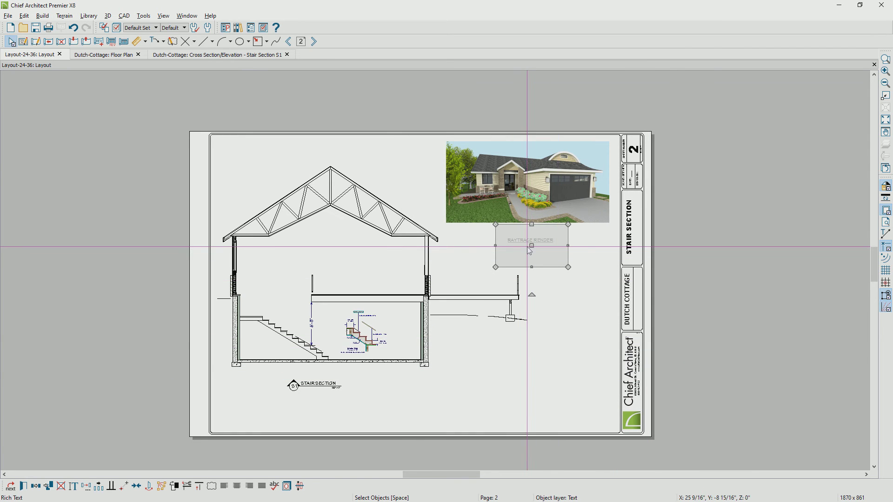
Move the "RAYTRACE RENDER" label up closer beneath the house picture and go to layout page 3
{"action": "left_click_drag", "start_coordinate": [532, 245], "coordinate": [532, 227]}
{"action": "left_click", "coordinate": [571, 316]}
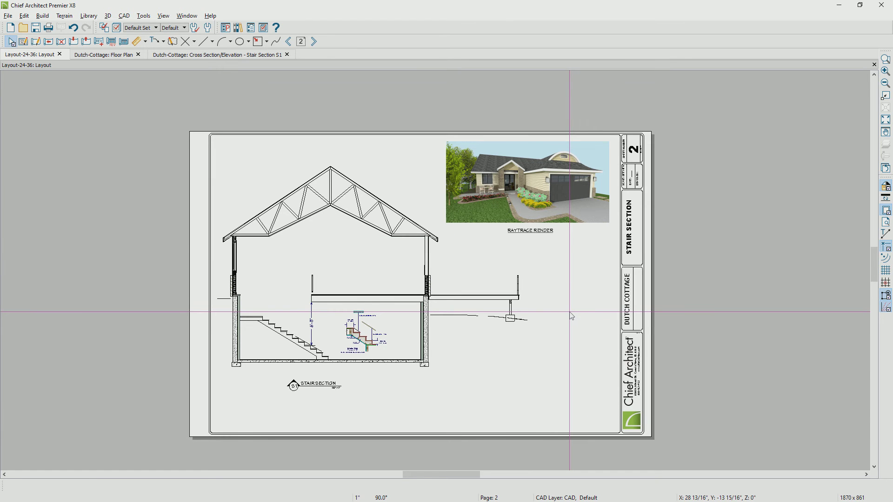
{"action": "left_click", "coordinate": [314, 42]}
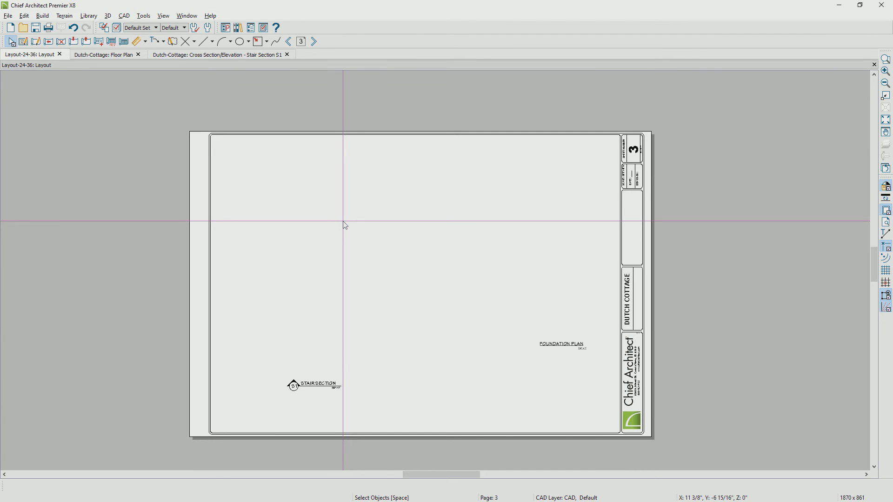
Return to the Dutch-Cottage floor plan and display it with the Kitchen & Bath Set layer set
{"action": "left_click", "coordinate": [108, 55]}
{"action": "scroll", "coordinate": [298, 183], "scroll_direction": "up", "scroll_amount": 1}
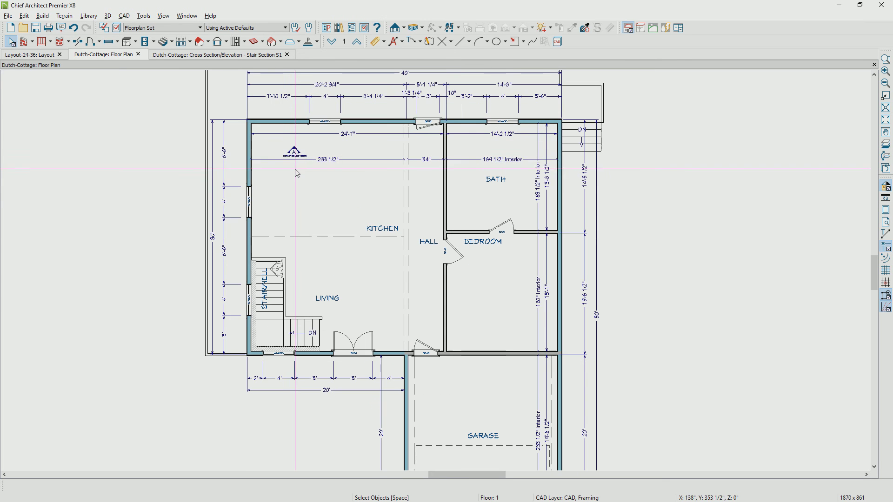
{"action": "left_click", "coordinate": [296, 154]}
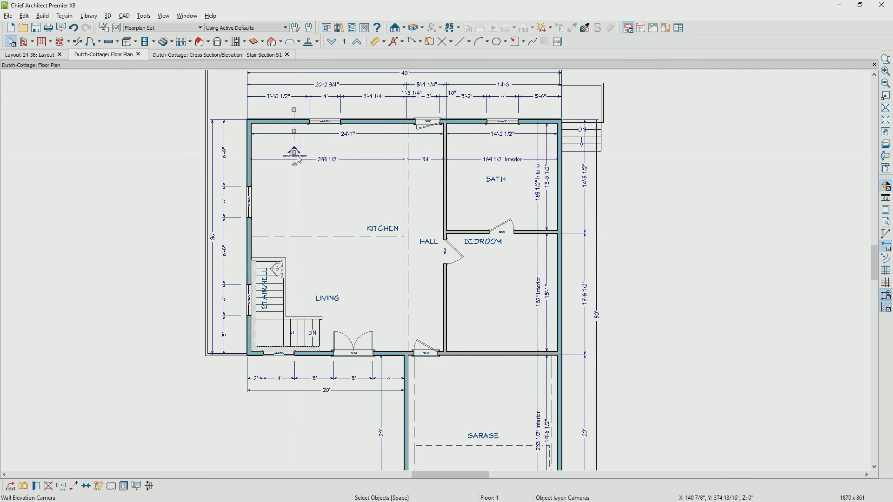
{"action": "left_click", "coordinate": [194, 30]}
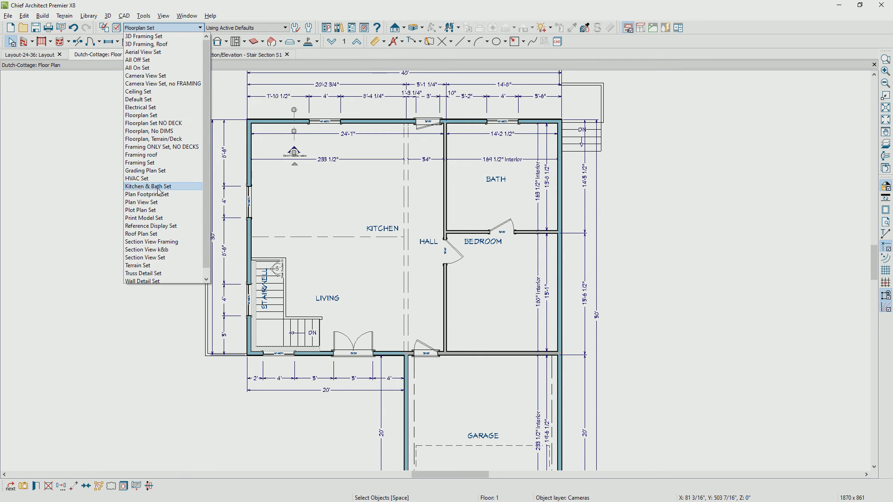
{"action": "key", "text": "Escape"}
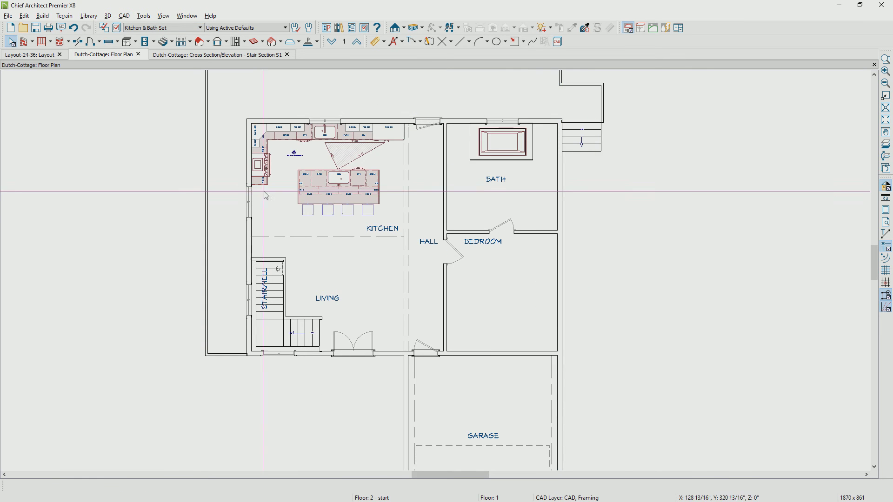
Open the view of the Sink Wall Elevation camera placed in the kitchen
{"action": "scroll", "coordinate": [302, 166], "scroll_direction": "up", "scroll_amount": 2}
{"action": "key", "text": "space"}
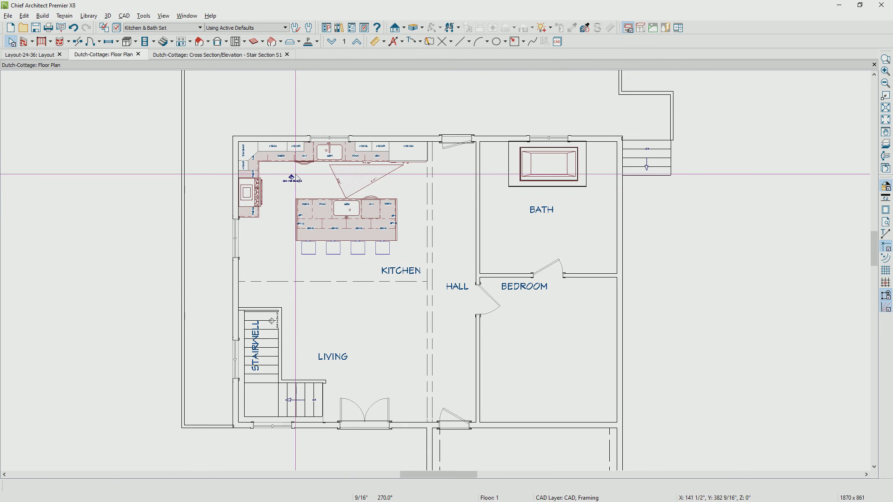
{"action": "left_click", "coordinate": [292, 184]}
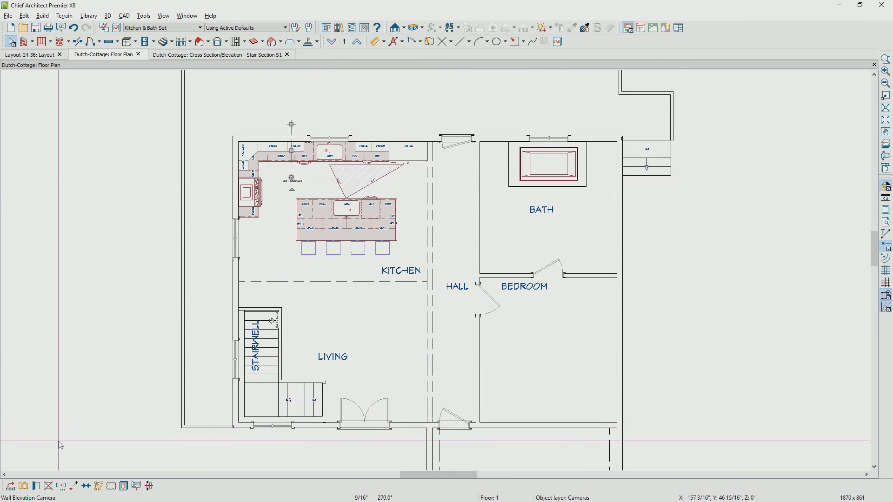
{"action": "left_click", "coordinate": [24, 486]}
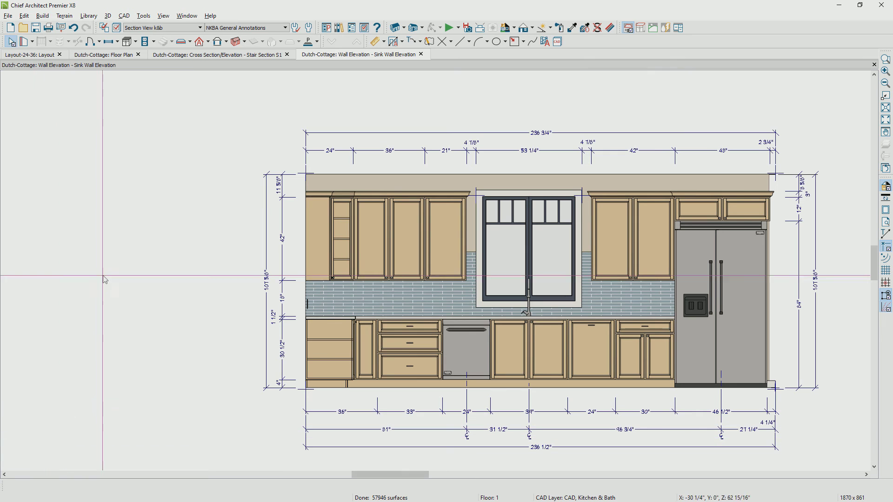
Send the sink wall elevation to layout page 3 as a live view at 1/2 in = 1 ft and place it in the sheet's upper-left area
{"action": "left_click", "coordinate": [8, 16]}
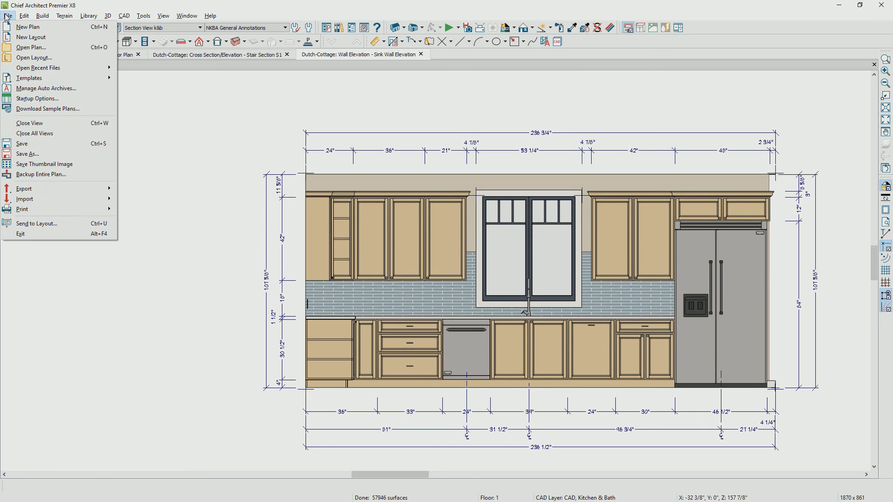
{"action": "left_click", "coordinate": [43, 224]}
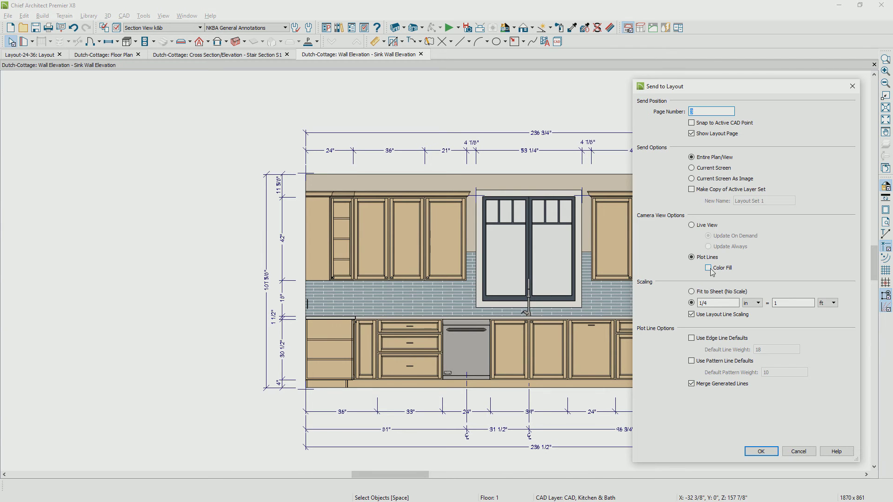
{"action": "left_click", "coordinate": [692, 225]}
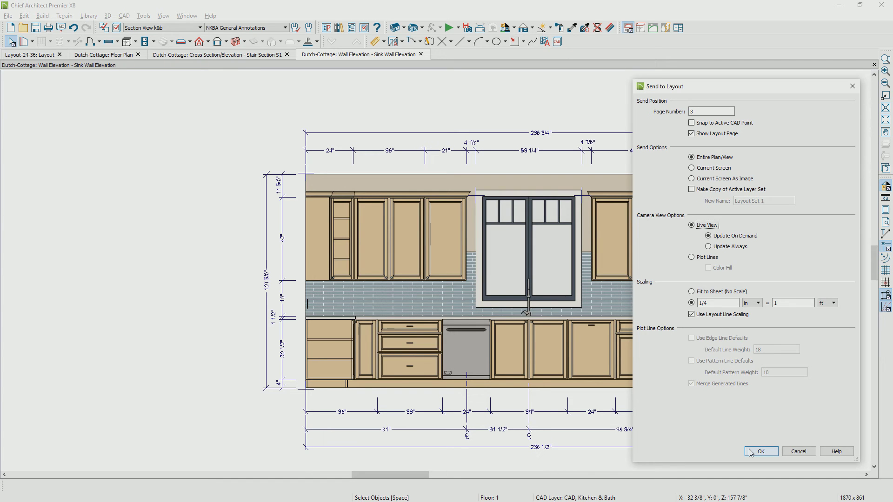
{"action": "left_click", "coordinate": [718, 305]}
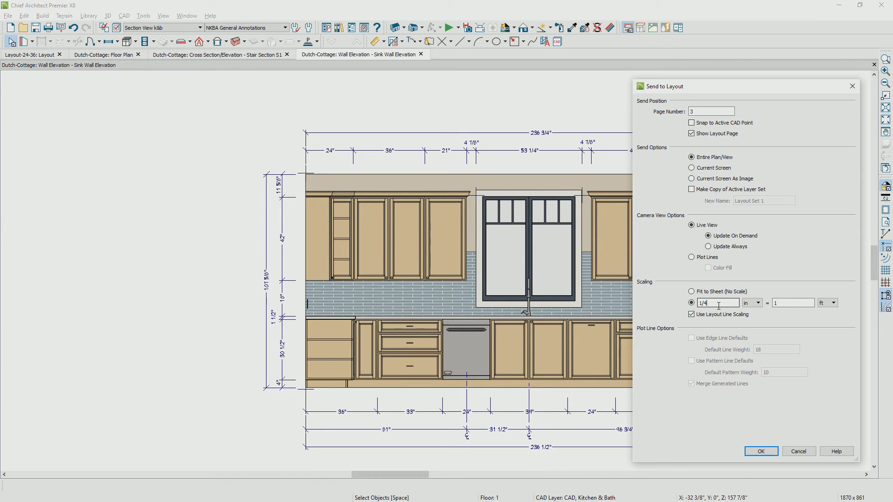
{"action": "left_click", "coordinate": [767, 452]}
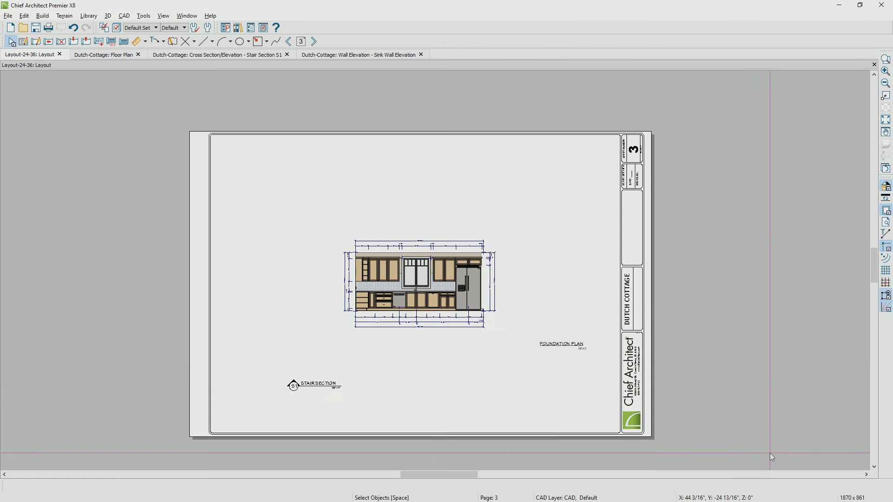
{"action": "left_click", "coordinate": [411, 278]}
{"action": "left_click_drag", "start_coordinate": [420, 283], "coordinate": [298, 192]}
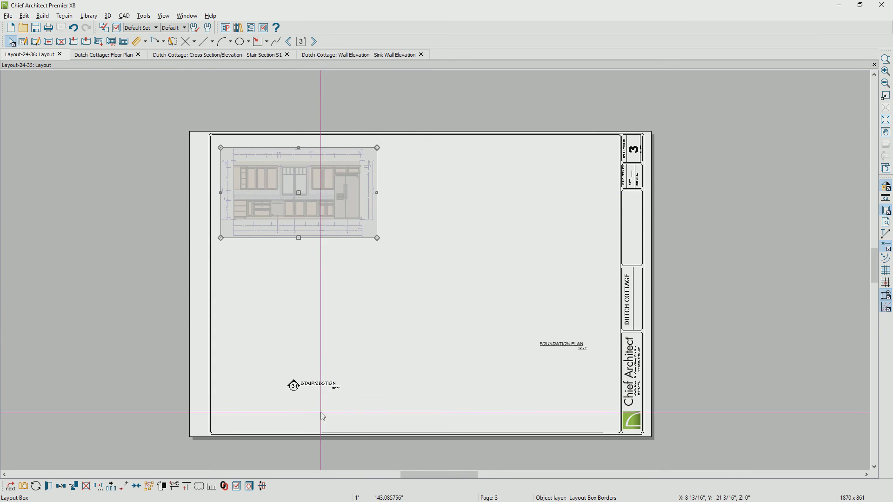
Move the stair section callout with its line and scale note beneath the kitchen elevation and relabel the callout "A"
{"action": "left_click_drag", "start_coordinate": [262, 368], "coordinate": [292, 252]}
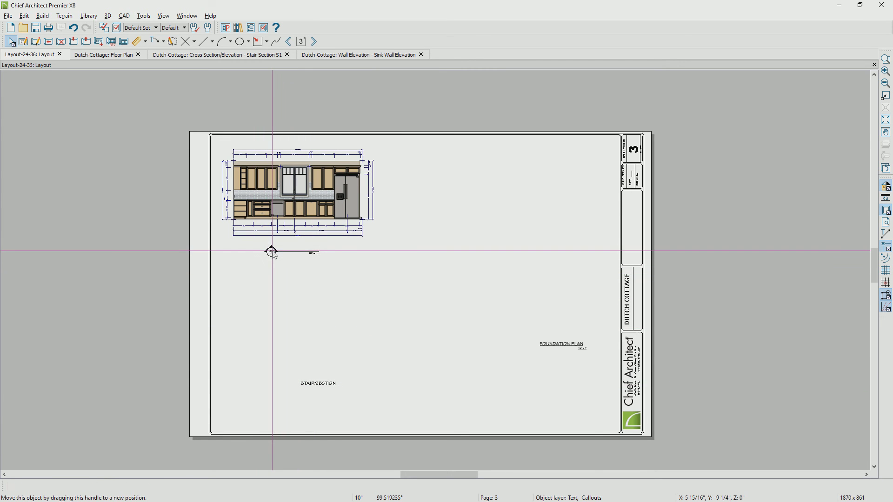
{"action": "double_click", "coordinate": [271, 252]}
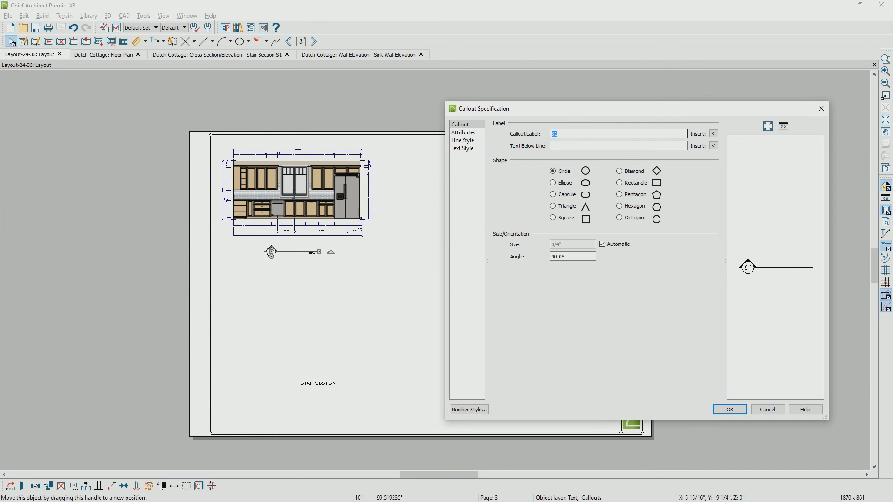
{"action": "type", "text": "A"}
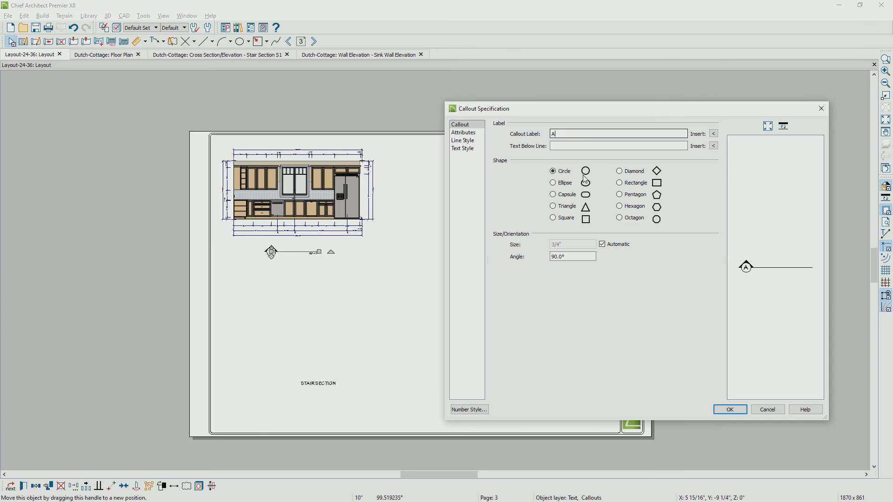
{"action": "left_click", "coordinate": [719, 411]}
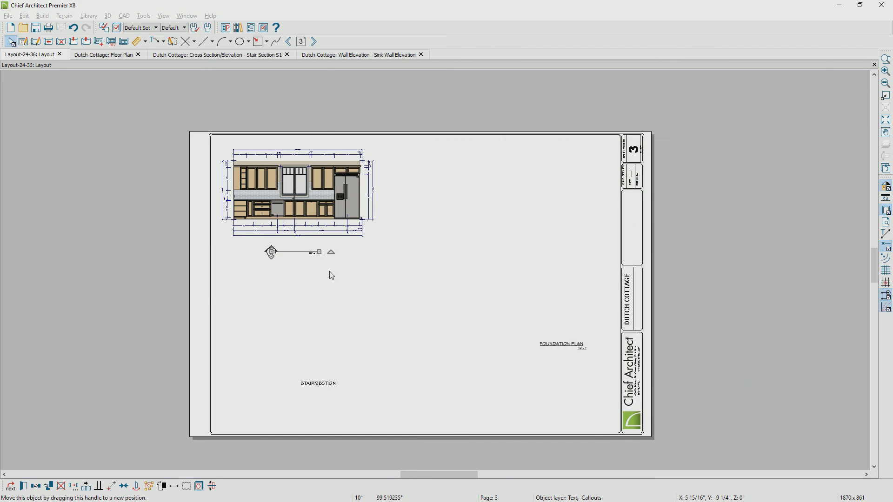
Move the "STAIR SECTION" title onto the callout line and change its text to "SINK WALL ELEVATION"
{"action": "left_click", "coordinate": [319, 384]}
{"action": "left_click_drag", "start_coordinate": [317, 384], "coordinate": [316, 248]}
{"action": "double_click", "coordinate": [315, 248]}
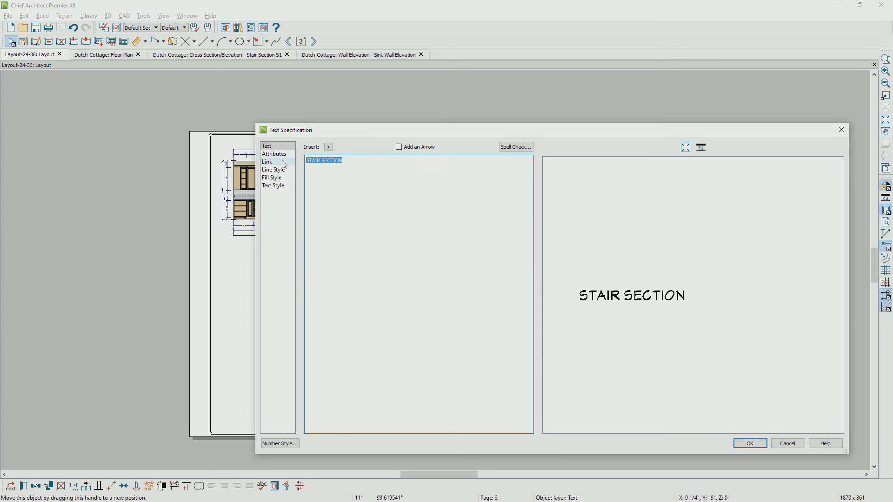
{"action": "type", "text": "SINK WALL "}
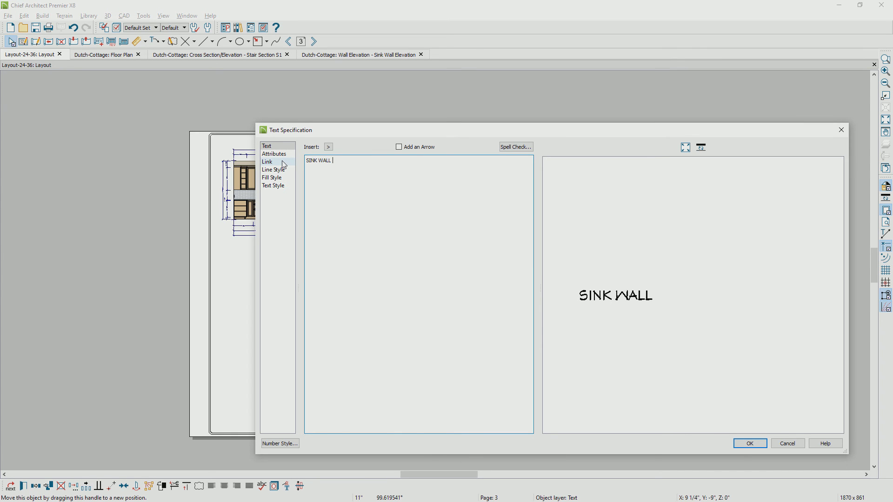
{"action": "type", "text": "ELEVATION"}
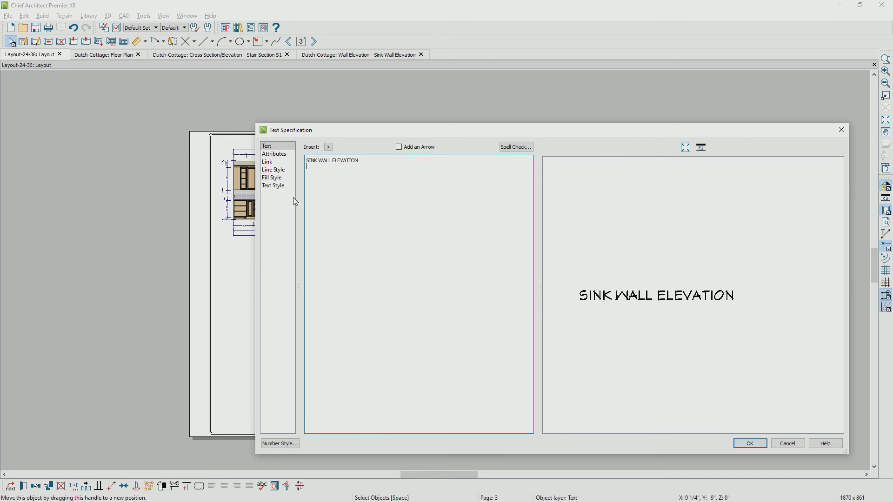
{"action": "left_click", "coordinate": [750, 443]}
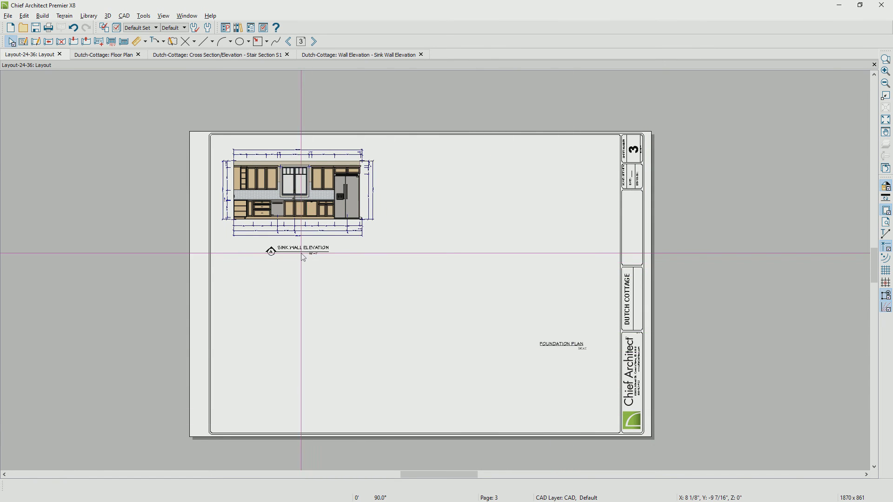
Shift the 1/2" = 1' scale note toward the right end of the line under the "SINK WALL ELEVATION" title
{"action": "scroll", "coordinate": [326, 256], "scroll_direction": "up", "scroll_amount": 4}
{"action": "left_click", "coordinate": [336, 257]}
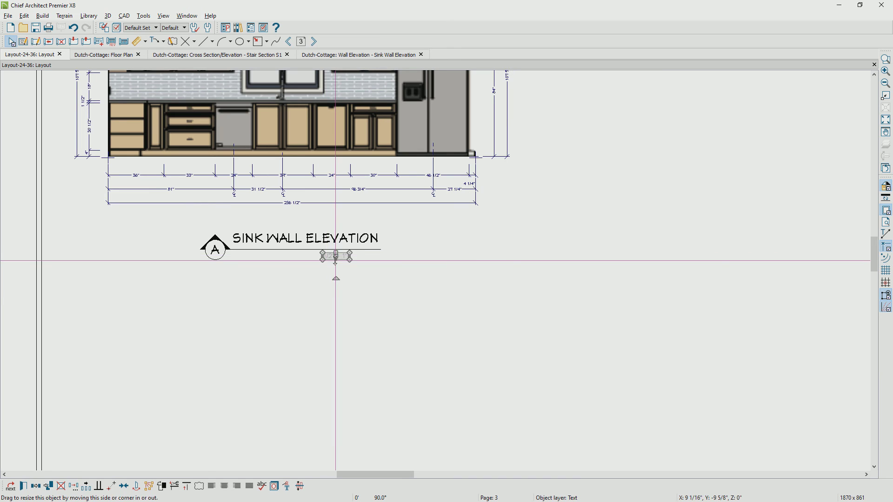
{"action": "left_click_drag", "start_coordinate": [336, 257], "coordinate": [365, 260]}
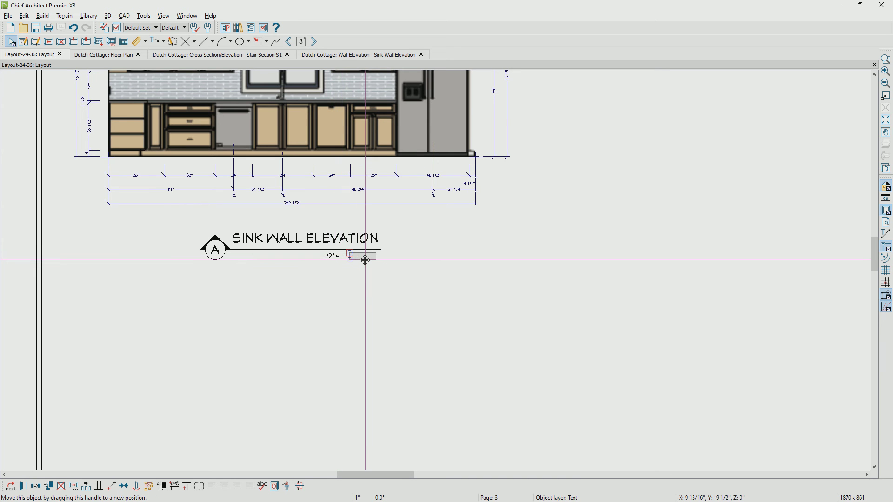
{"action": "scroll", "coordinate": [378, 289], "scroll_direction": "down", "scroll_amount": 4}
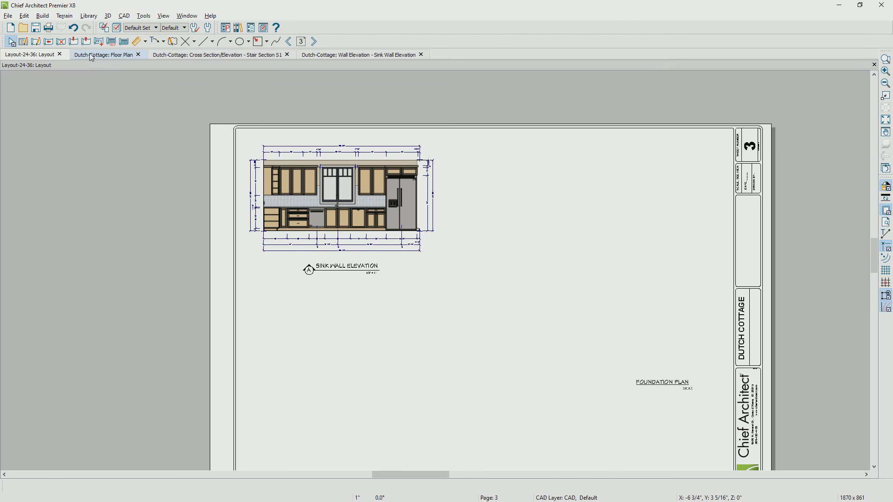
Send the current screen of the kitchen floor plan to layout page 3 at a scale of 1/2 in = 1 ft
{"action": "left_click", "coordinate": [103, 54]}
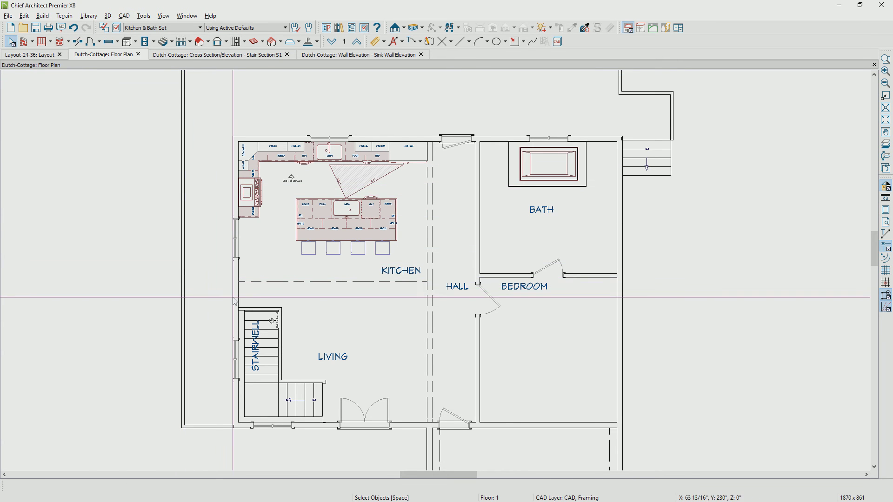
{"action": "scroll", "coordinate": [235, 301], "scroll_direction": "up", "scroll_amount": 2}
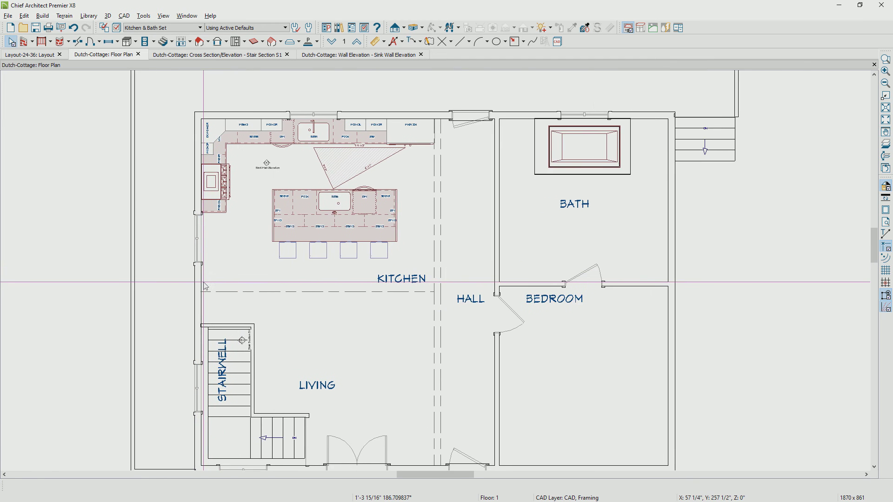
{"action": "scroll", "coordinate": [205, 286], "scroll_direction": "up", "scroll_amount": 1}
{"action": "left_click", "coordinate": [9, 16]}
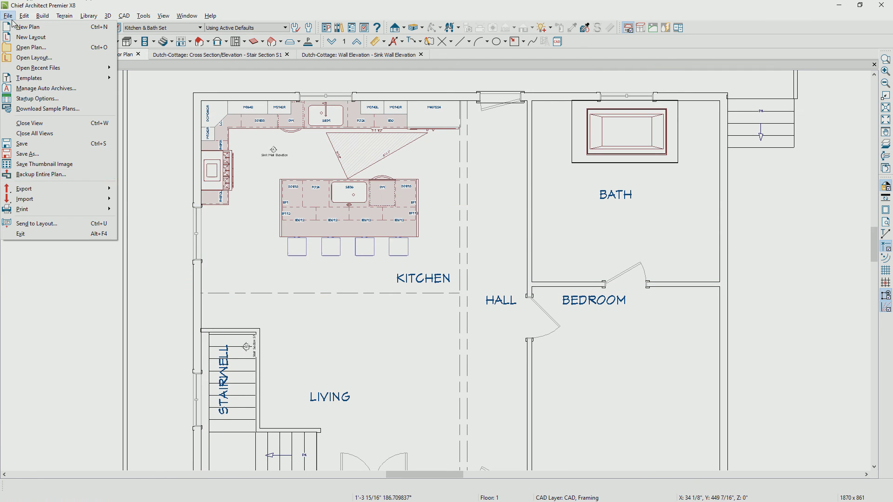
{"action": "left_click", "coordinate": [49, 225]}
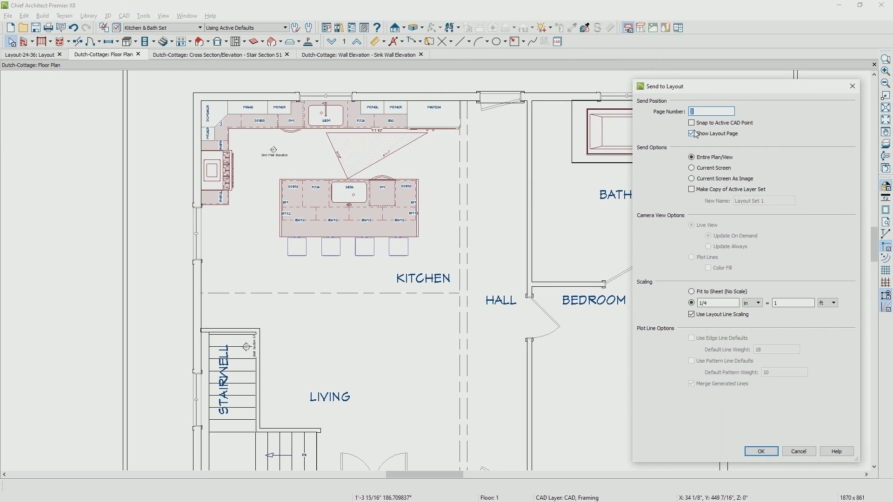
{"action": "left_click", "coordinate": [707, 168]}
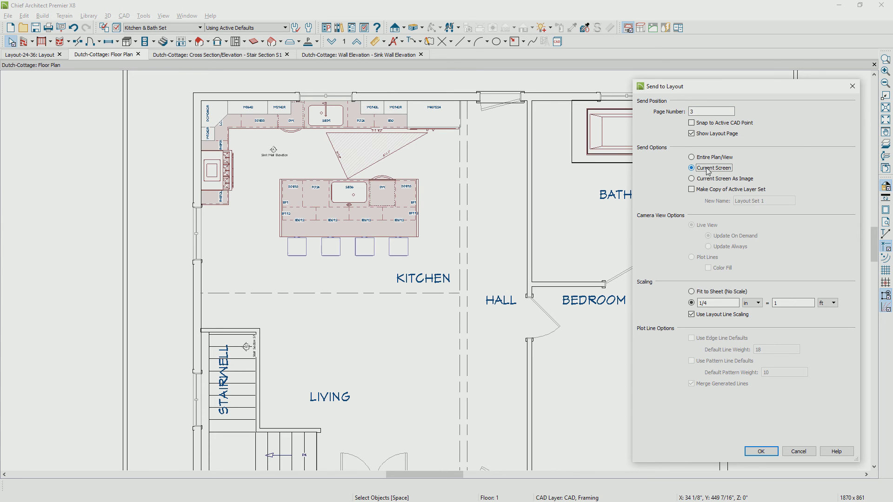
{"action": "left_click", "coordinate": [716, 301]}
{"action": "left_click", "coordinate": [761, 450]}
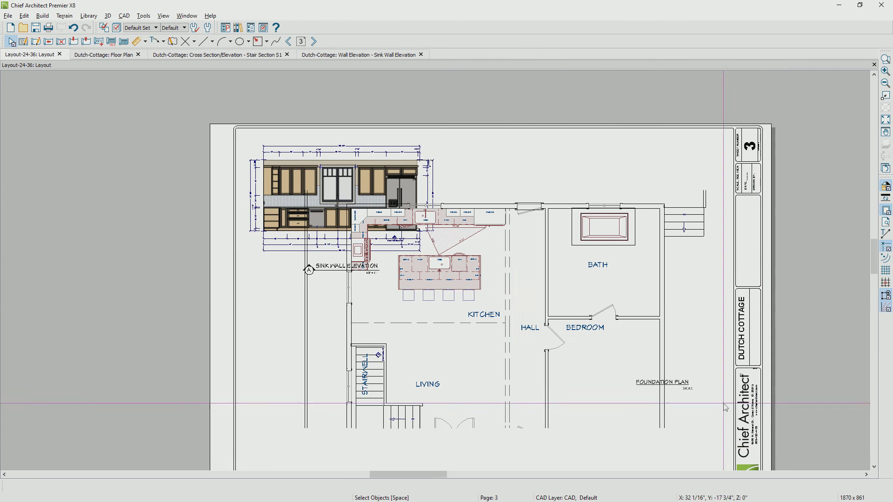
Crop the floor plan's layout box to the kitchen area and move it to the right of the sink wall elevation
{"action": "left_click", "coordinate": [362, 258]}
{"action": "left_click_drag", "start_coordinate": [748, 310], "coordinate": [516, 315]}
{"action": "left_click_drag", "start_coordinate": [374, 429], "coordinate": [374, 330]}
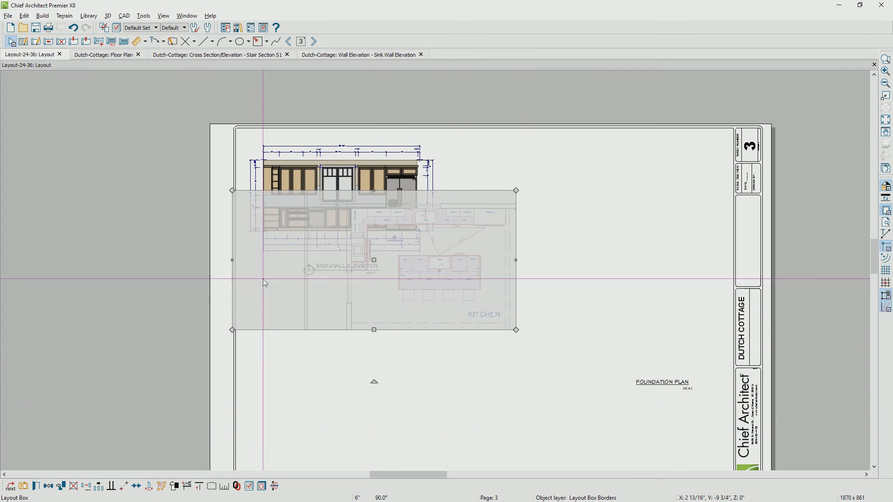
{"action": "left_click_drag", "start_coordinate": [232, 260], "coordinate": [335, 260]}
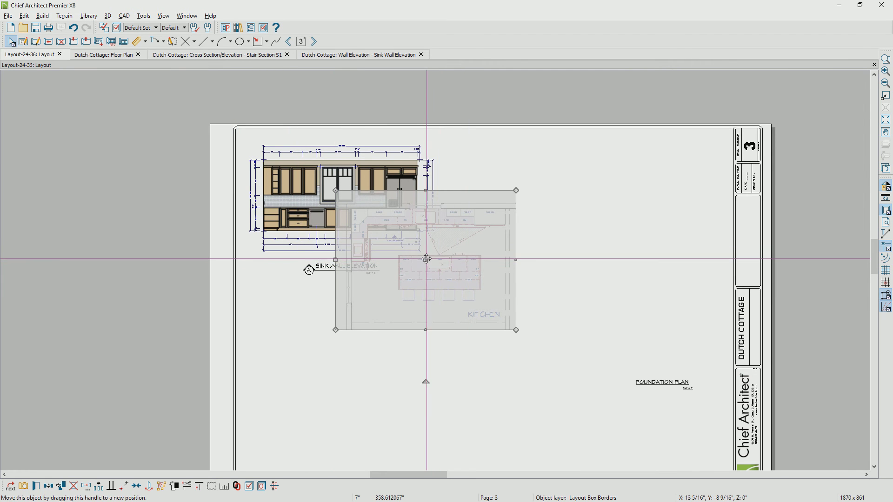
{"action": "left_click_drag", "start_coordinate": [426, 258], "coordinate": [562, 214]}
{"action": "left_click", "coordinate": [621, 386]}
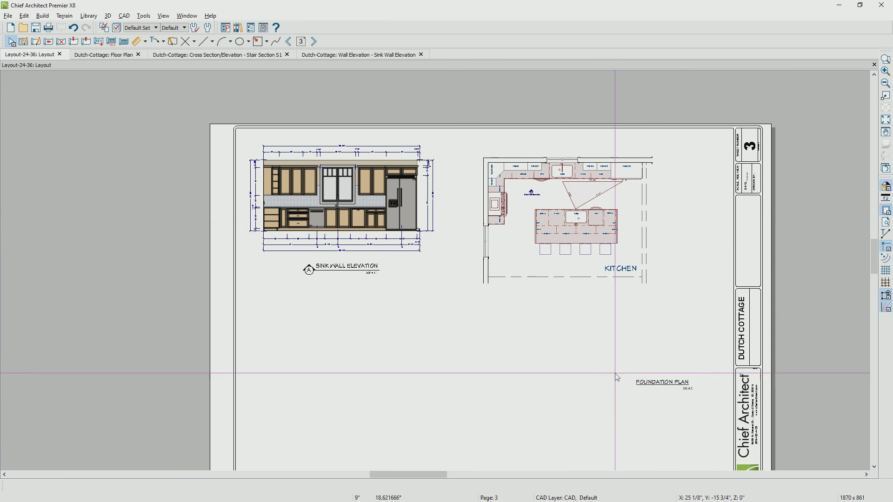
Move the "FOUNDATION PLAN" title below the kitchen plan view and reword it as "KITCHEN FLOOR PLAN"
{"action": "left_click", "coordinate": [671, 389]}
{"action": "left_click_drag", "start_coordinate": [665, 387], "coordinate": [565, 300]}
{"action": "double_click", "coordinate": [565, 292]}
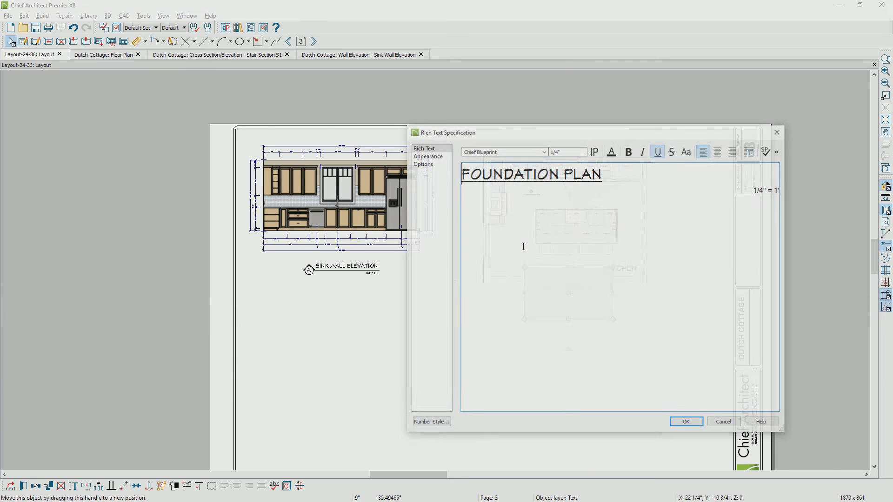
{"action": "double_click", "coordinate": [560, 172]}
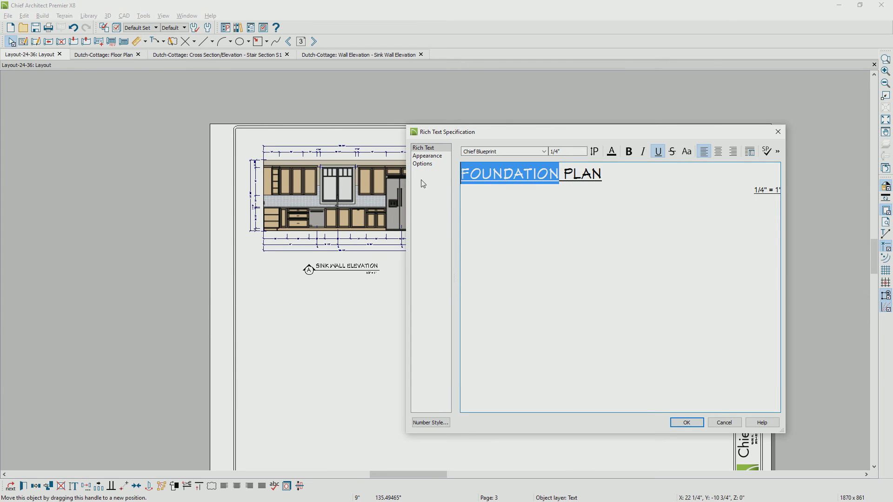
{"action": "type", "text": "KITCHEN"}
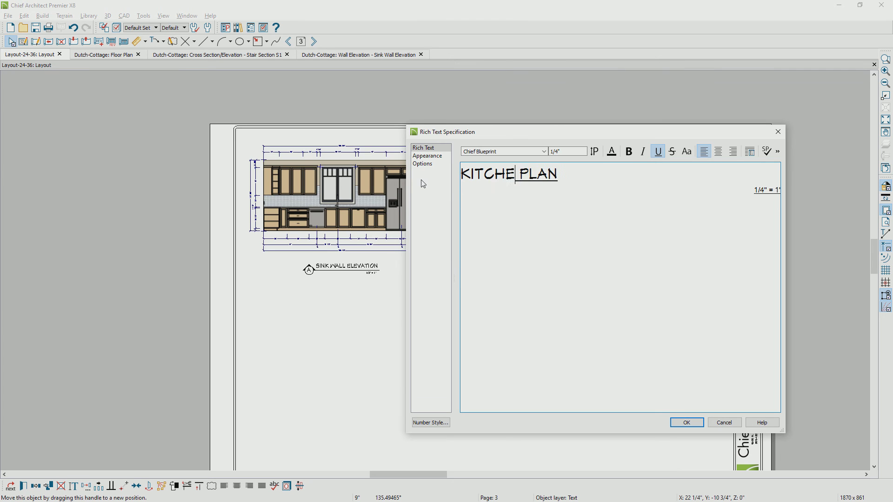
{"action": "type", "text": " FLOOR"}
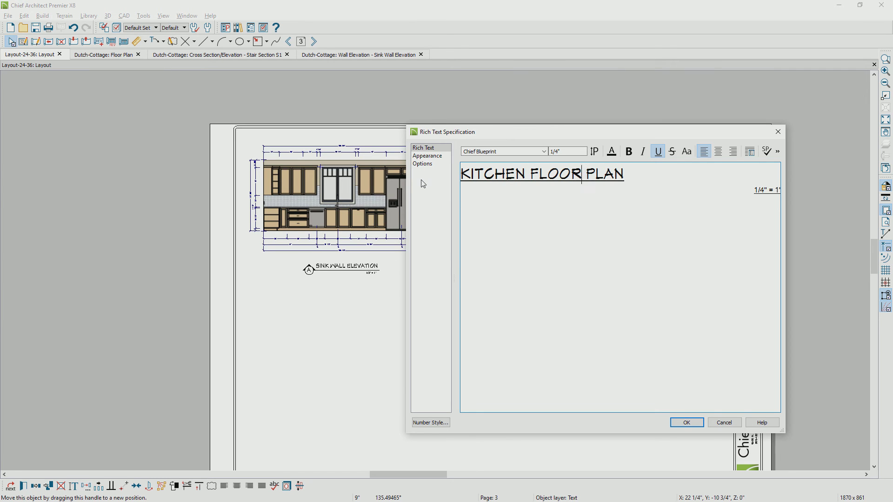
Change the scale note under the "KITCHEN FLOOR PLAN" title to 1/2" = 1'
{"action": "left_click", "coordinate": [760, 196]}
{"action": "key", "text": "Delete"}
{"action": "type", "text": "2"}
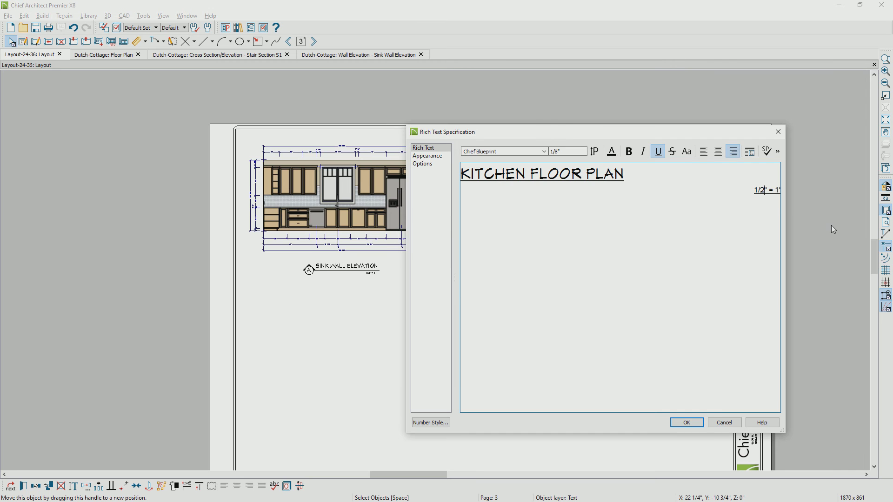
{"action": "left_click", "coordinate": [695, 423]}
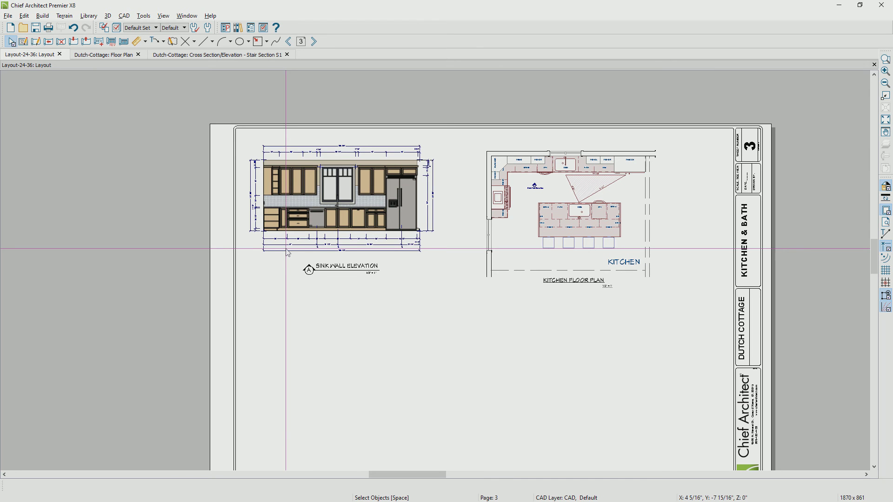
Select the sink wall callout, its title and scale note, and the "KITCHEN FLOOR PLAN" title, and paste them onto layout page 4
{"action": "left_click_drag", "start_coordinate": [288, 253], "coordinate": [404, 304]}
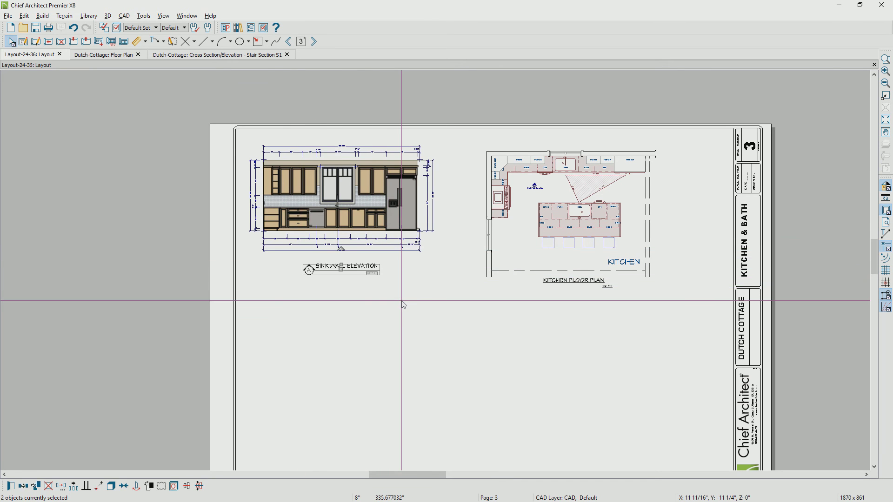
{"action": "left_click_drag", "start_coordinate": [523, 266], "coordinate": [640, 321]}
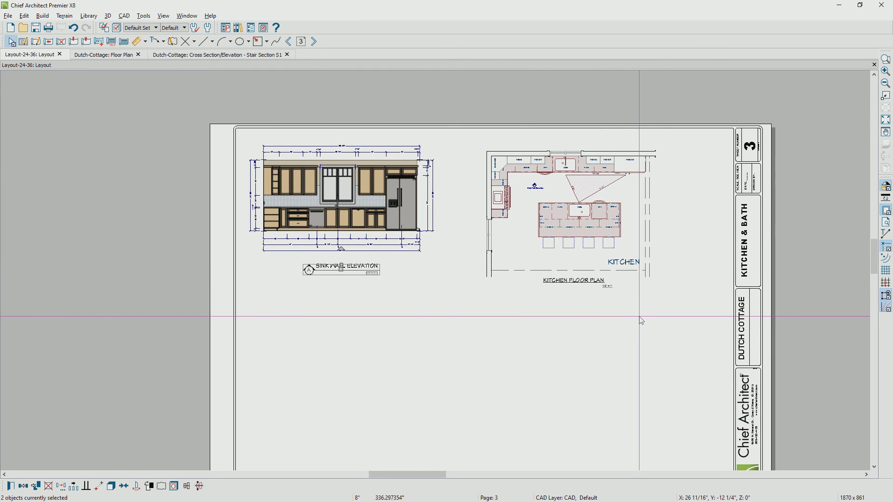
{"action": "key", "text": "ctrl+x"}
{"action": "key", "text": "Page_Down"}
{"action": "key", "text": "ctrl+v"}
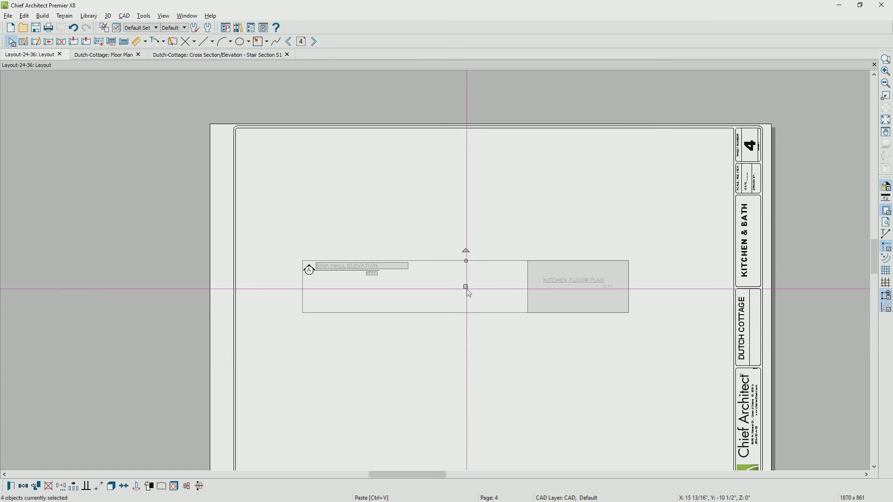
{"action": "left_click", "coordinate": [467, 398]}
Return to the Dutch-Cottage floor plan and switch its layer set to Floorplan Set
{"action": "left_click", "coordinate": [103, 55]}
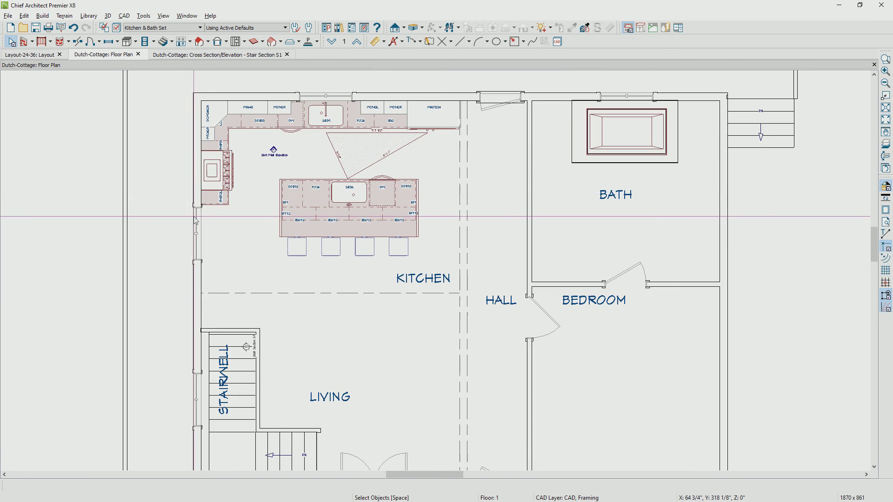
{"action": "scroll", "coordinate": [196, 222], "scroll_direction": "down", "scroll_amount": 3}
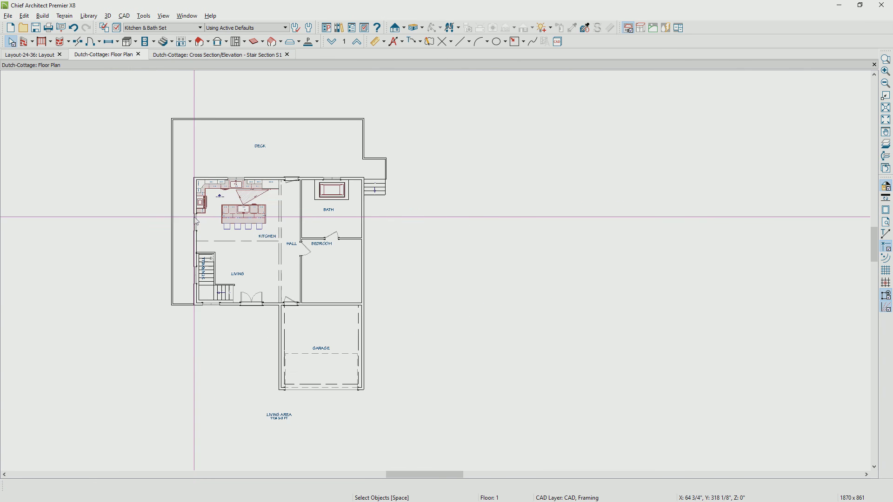
{"action": "left_click", "coordinate": [140, 27]}
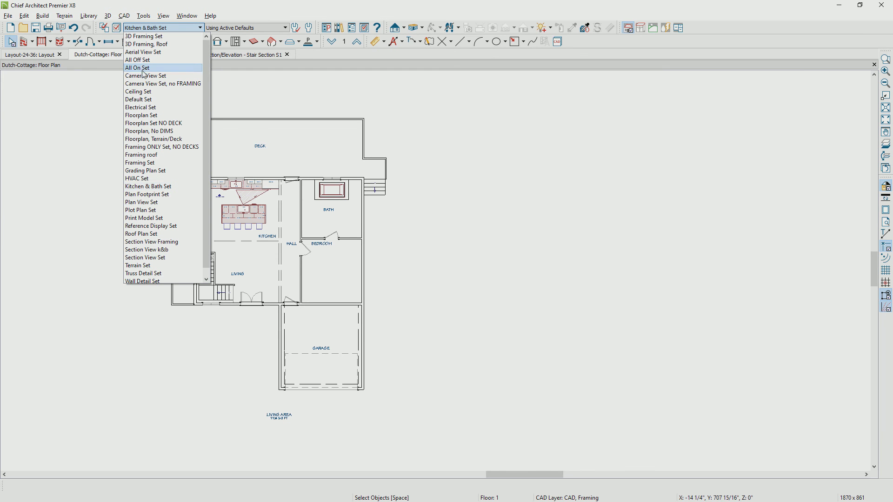
{"action": "key", "text": "Escape"}
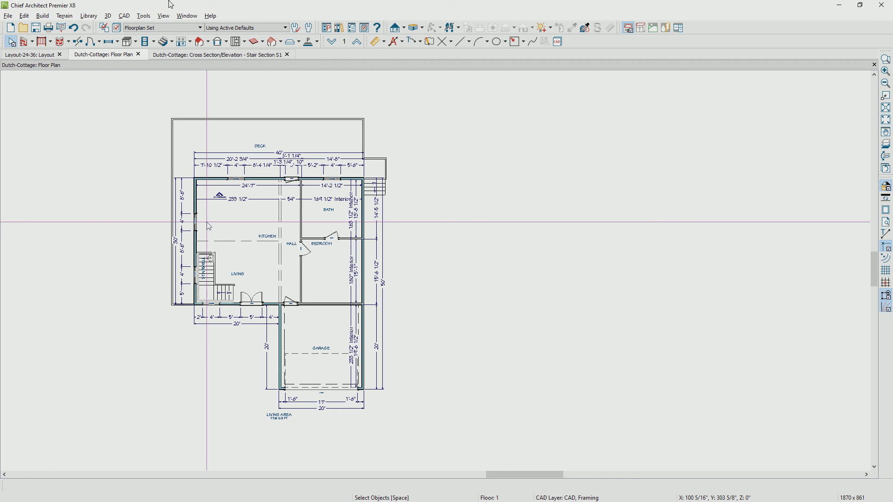
Create automatic elevations for all four sides of the house and open the front exterior elevation view
{"action": "left_click", "coordinate": [107, 16]}
{"action": "mouse_move", "coordinate": [137, 51]}
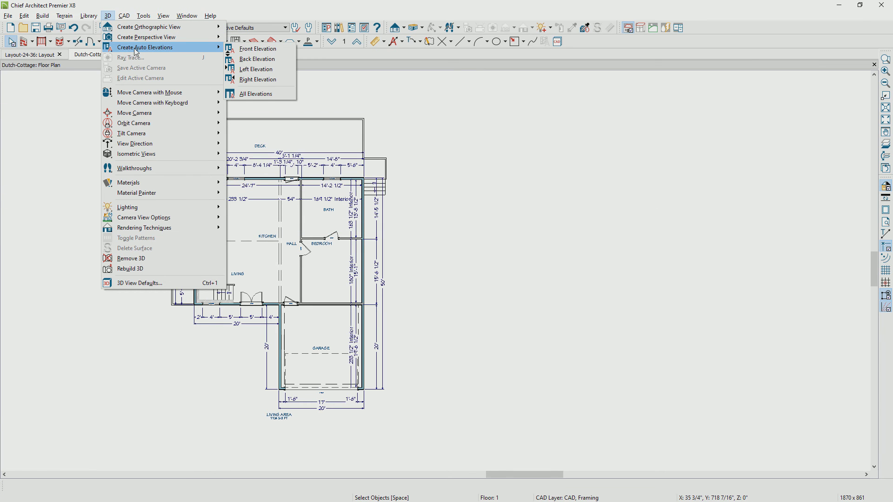
{"action": "left_click", "coordinate": [281, 94]}
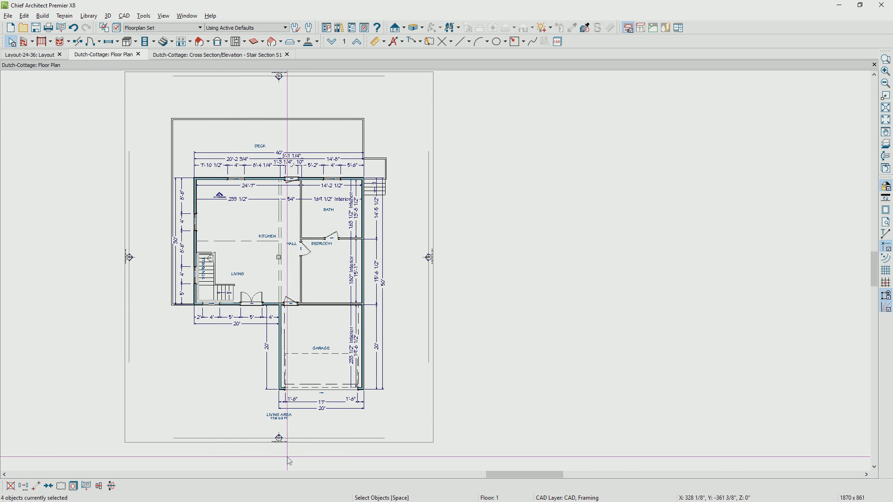
{"action": "left_click", "coordinate": [279, 439]}
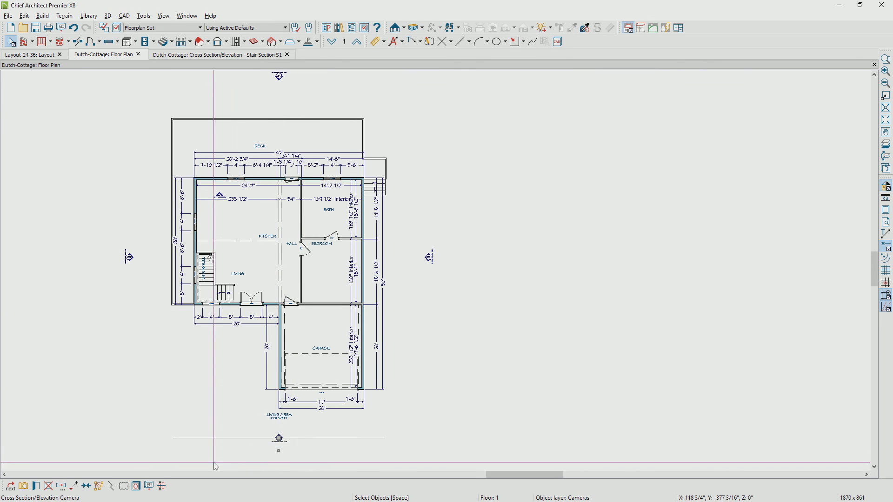
{"action": "left_click", "coordinate": [22, 488]}
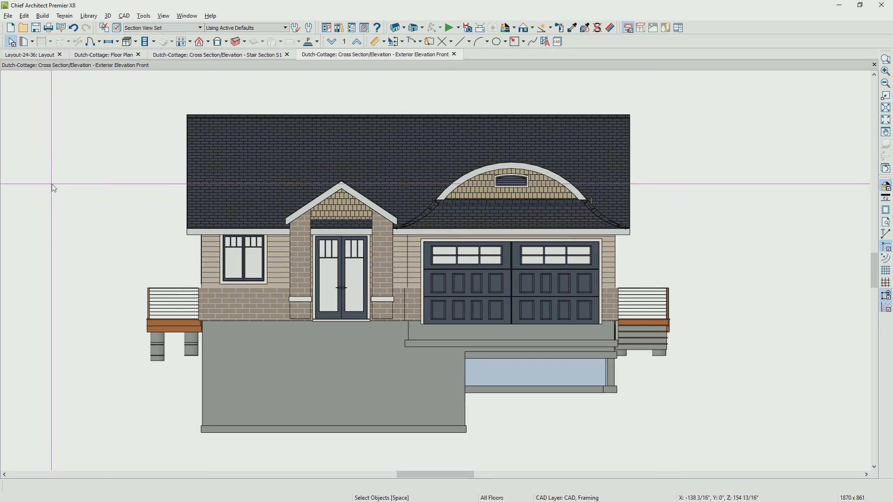
In the auto story pole dimension defaults, uncheck Outer for Top of Garage Slab and Top of Slab, and review the general and format settings
{"action": "left_click", "coordinate": [404, 42]}
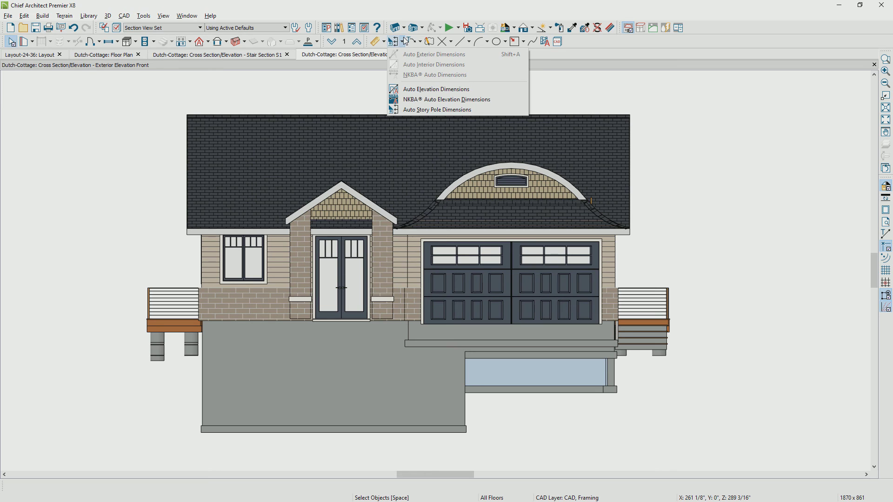
{"action": "left_click", "coordinate": [308, 29]}
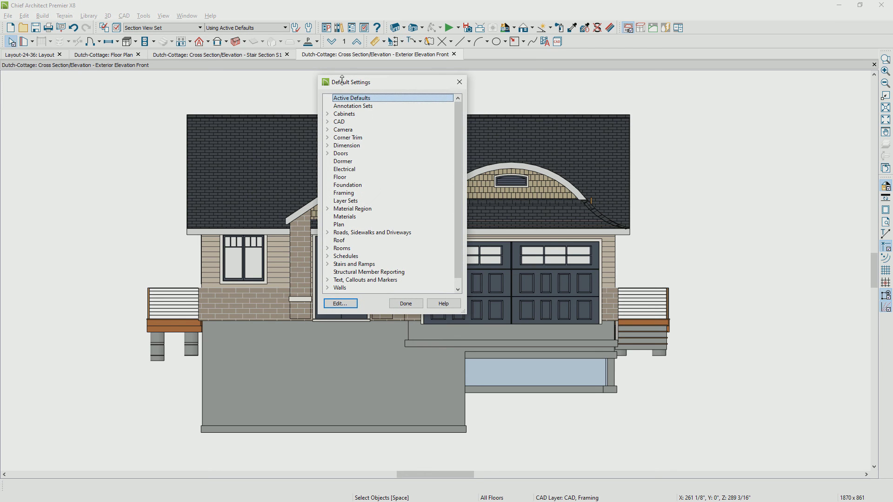
{"action": "left_click", "coordinate": [327, 145]}
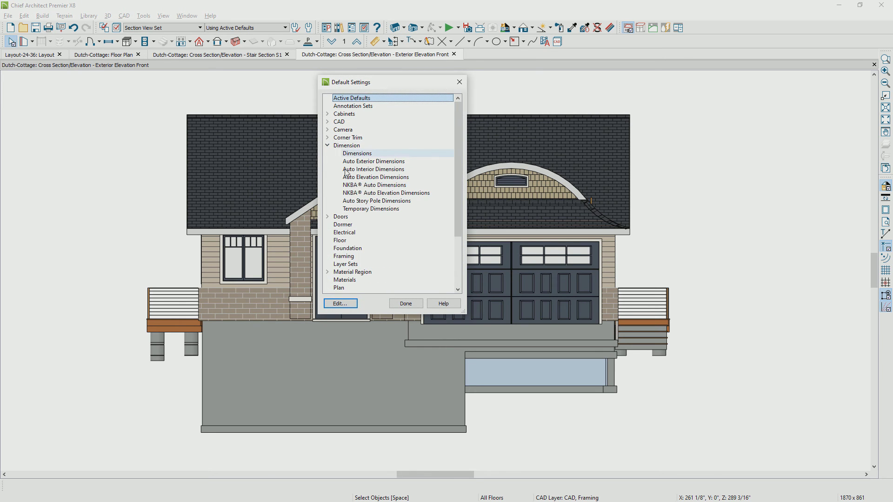
{"action": "double_click", "coordinate": [365, 201]}
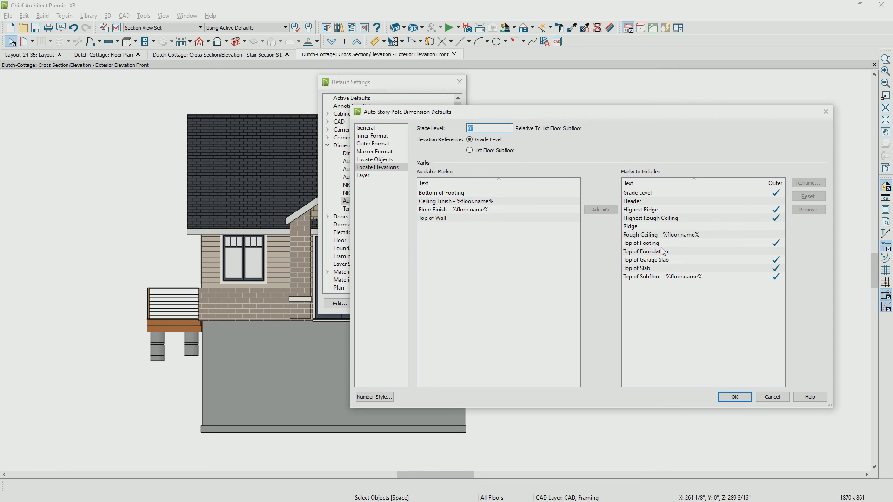
{"action": "left_click", "coordinate": [776, 260]}
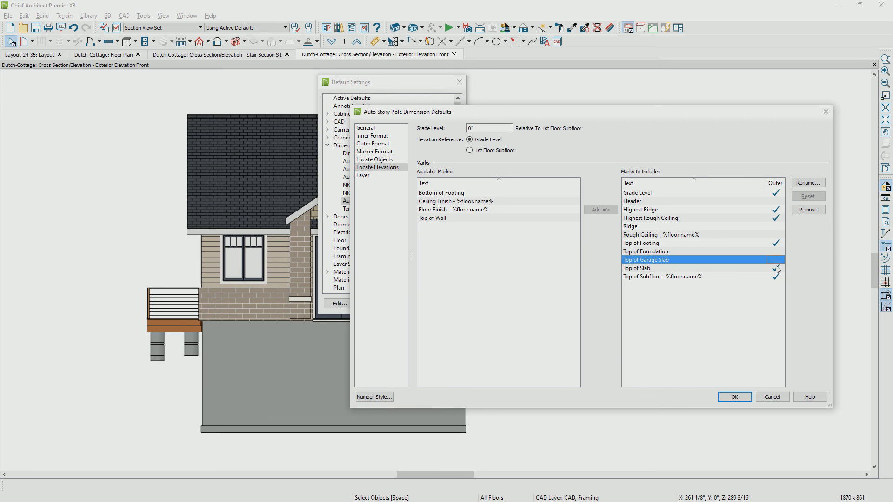
{"action": "left_click", "coordinate": [777, 269]}
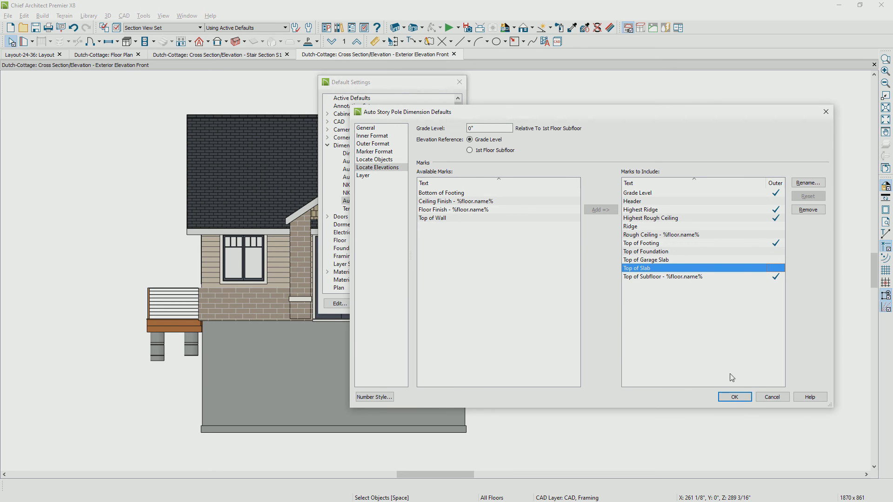
{"action": "left_click", "coordinate": [380, 129]}
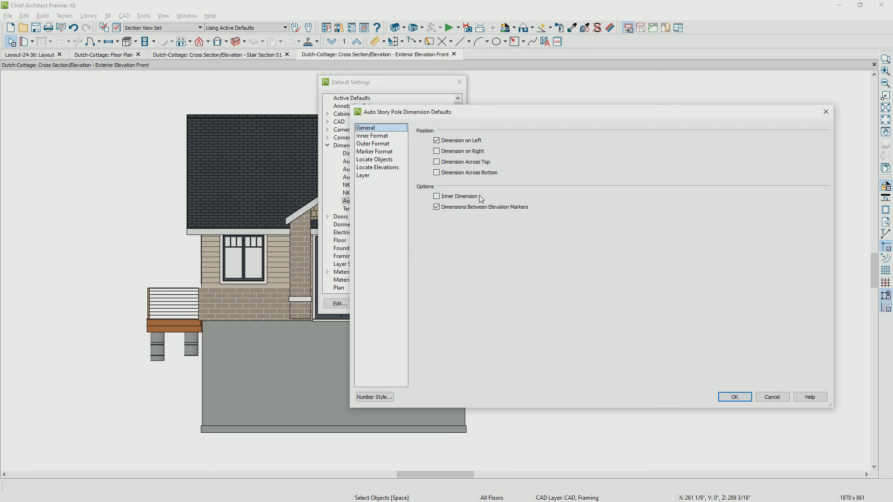
{"action": "left_click", "coordinate": [373, 137]}
{"action": "left_click", "coordinate": [375, 143]}
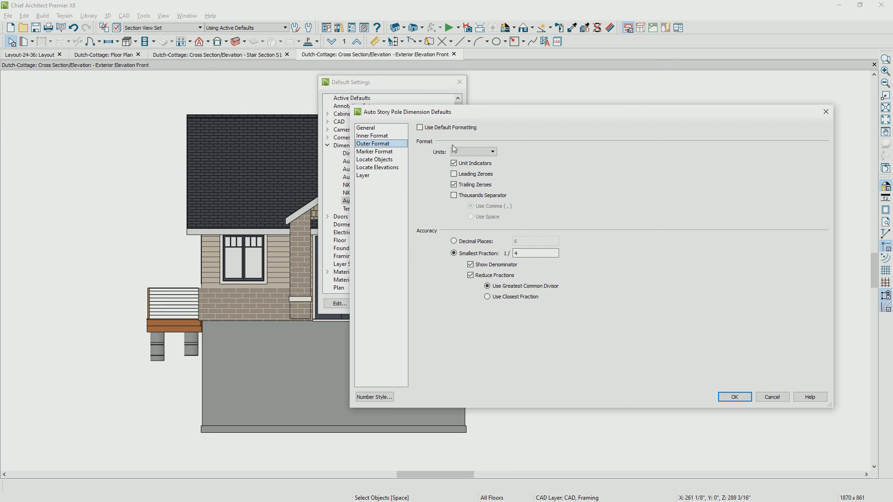
{"action": "left_click", "coordinate": [732, 396]}
{"action": "left_click", "coordinate": [403, 301]}
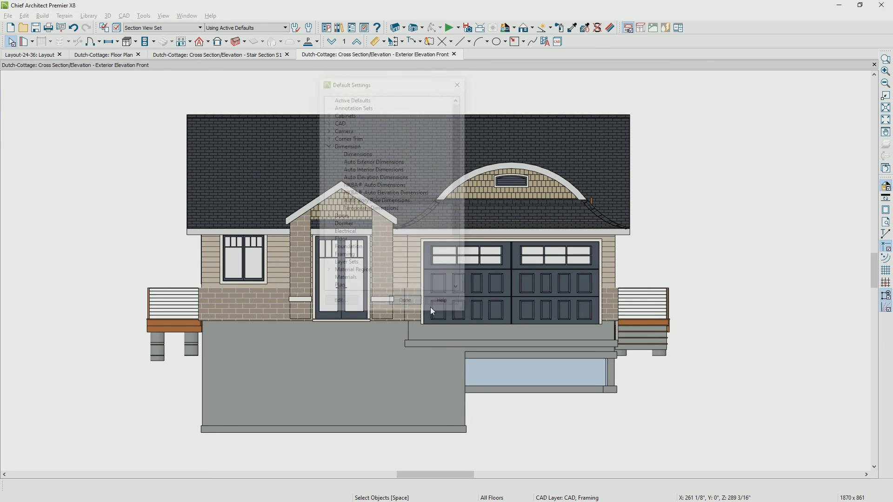
Add auto story pole dimensions to the front elevation and remove the Highest Rough Ceiling mark and the intermediate foundation and footing marks
{"action": "left_click", "coordinate": [395, 41]}
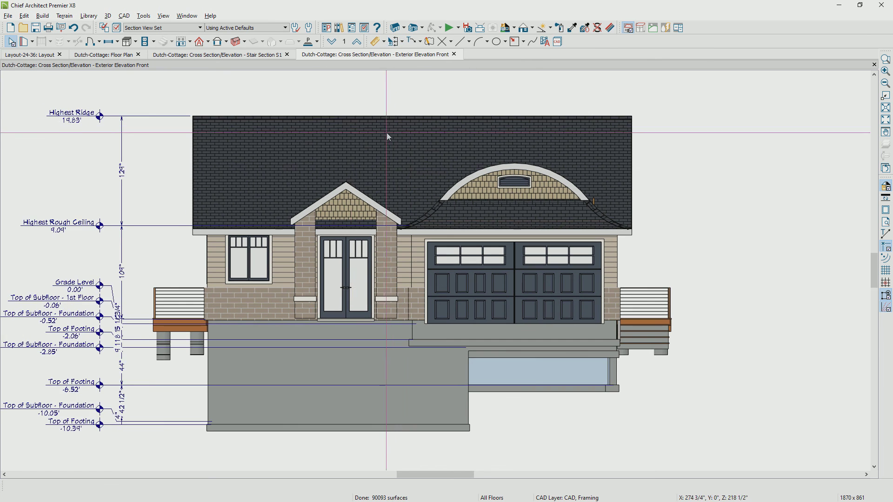
{"action": "scroll", "coordinate": [351, 169], "scroll_direction": "down", "scroll_amount": 1}
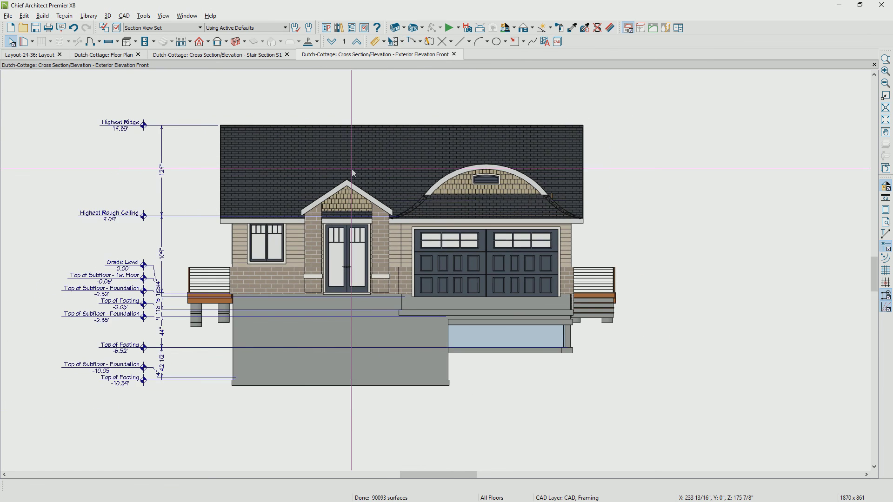
{"action": "left_click", "coordinate": [162, 228]}
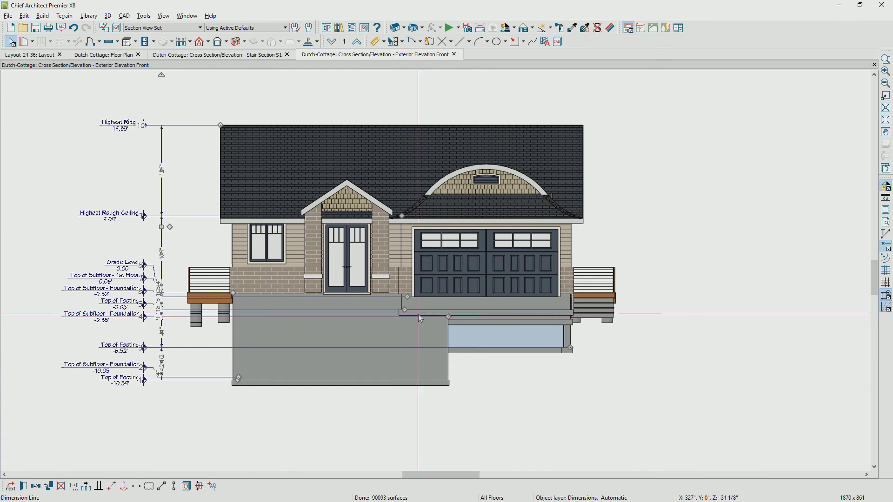
{"action": "mouse_move", "coordinate": [448, 317]}
{"action": "left_mouse_down"}
{"action": "mouse_move", "coordinate": [530, 397]}
{"action": "mouse_move", "coordinate": [569, 356]}
{"action": "mouse_move", "coordinate": [570, 337]}
{"action": "mouse_move", "coordinate": [465, 328]}
{"action": "mouse_move", "coordinate": [408, 312]}
{"action": "mouse_move", "coordinate": [397, 297]}
{"action": "mouse_move", "coordinate": [504, 377]}
{"action": "left_mouse_up"}
{"action": "left_click", "coordinate": [402, 218]}
{"action": "left_click", "coordinate": [517, 400]}
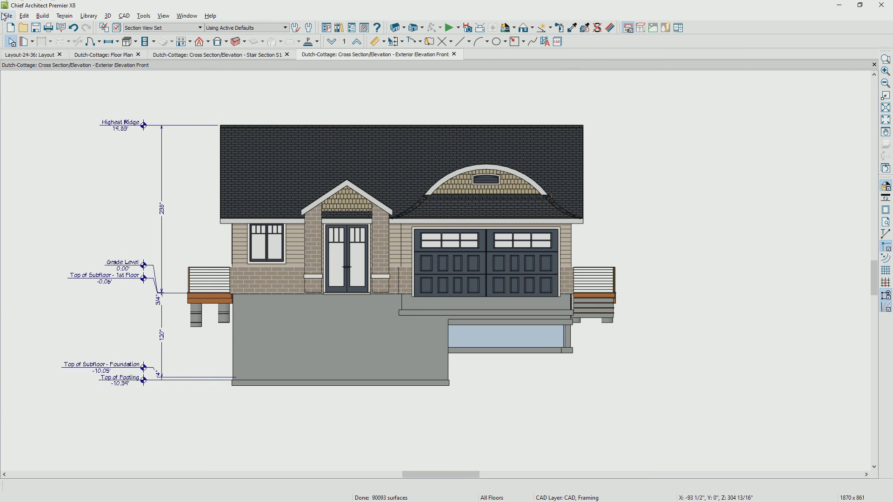
Display the front elevation with the Technical Illustration rendering technique and Final View with Shadows
{"action": "left_click", "coordinate": [533, 31]}
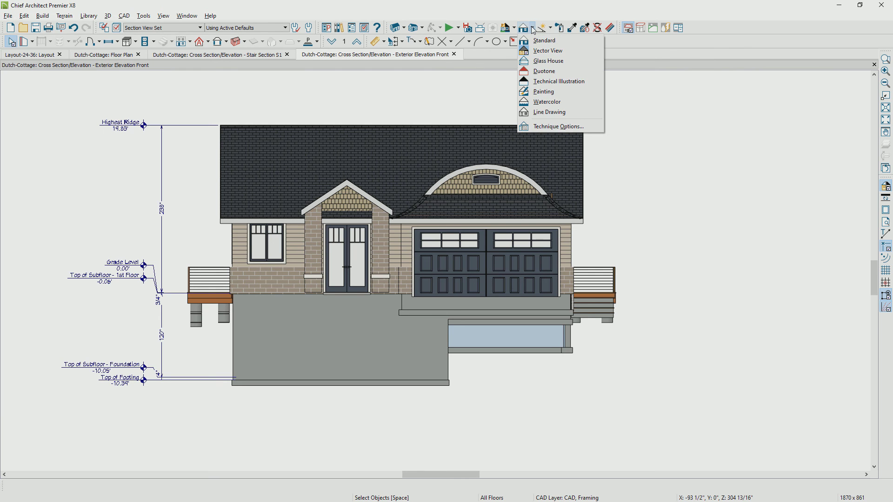
{"action": "left_click", "coordinate": [539, 81]}
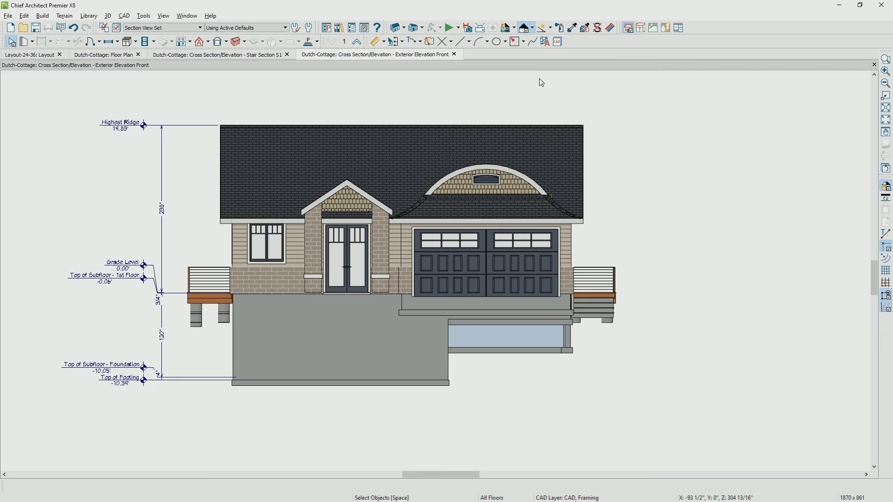
{"action": "left_click", "coordinate": [513, 27]}
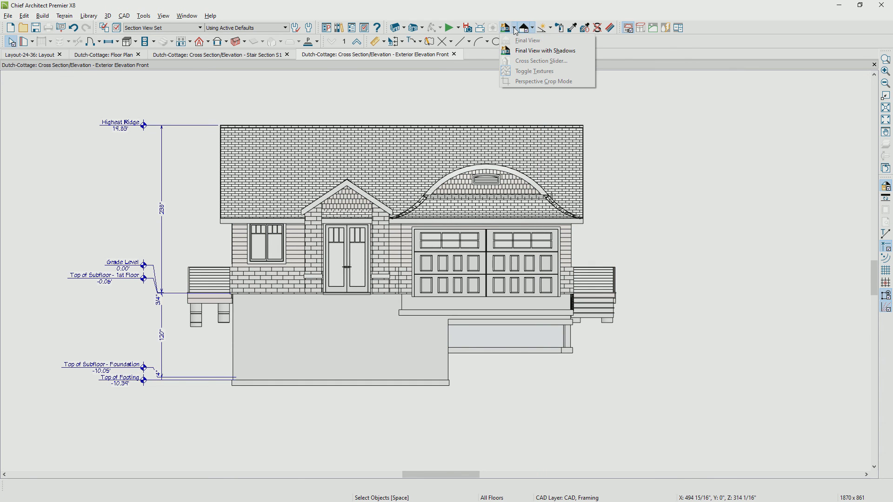
{"action": "left_click", "coordinate": [522, 51]}
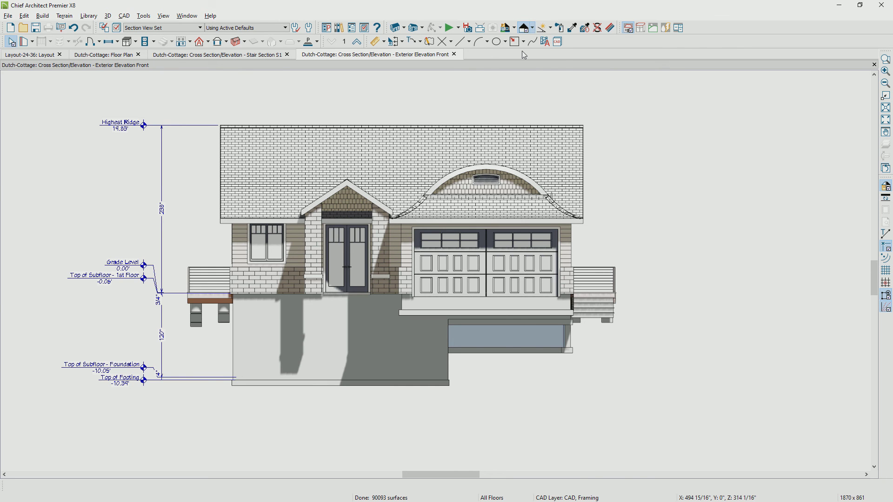
Toggle shadows in the front elevation and send it to layout page 4 as an Update On Demand live view at 1/2 in = 1 ft
{"action": "left_click", "coordinate": [551, 28]}
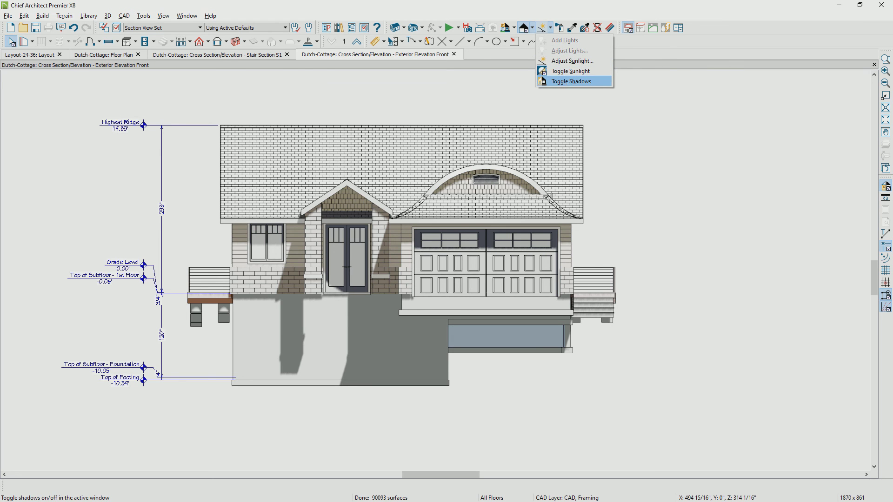
{"action": "left_click", "coordinate": [571, 81]}
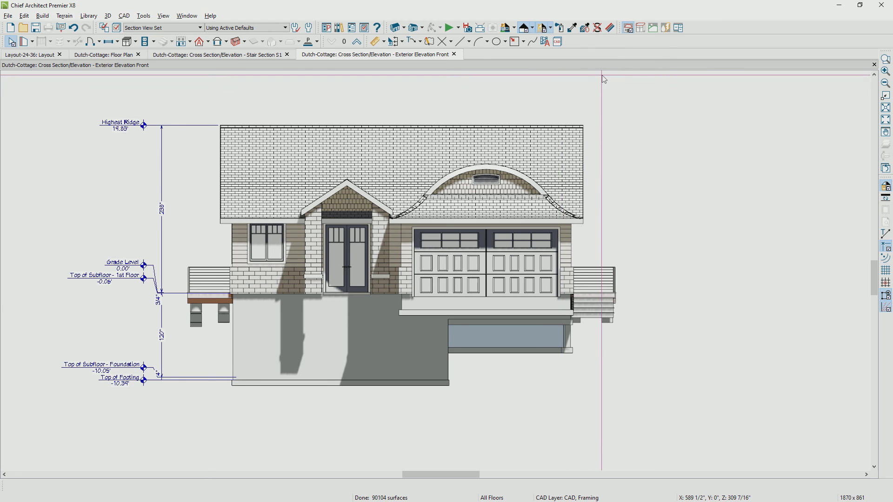
{"action": "left_click", "coordinate": [8, 16]}
{"action": "left_click", "coordinate": [32, 221]}
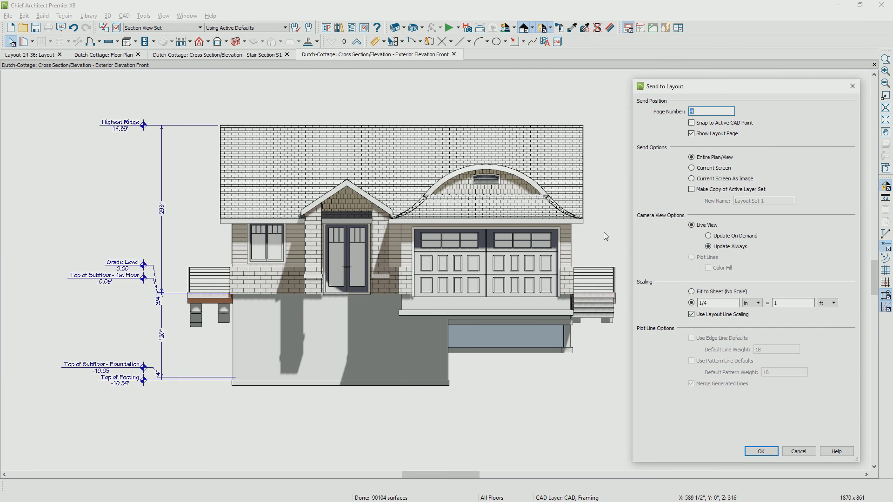
{"action": "left_click", "coordinate": [726, 303]}
{"action": "left_click", "coordinate": [709, 236]}
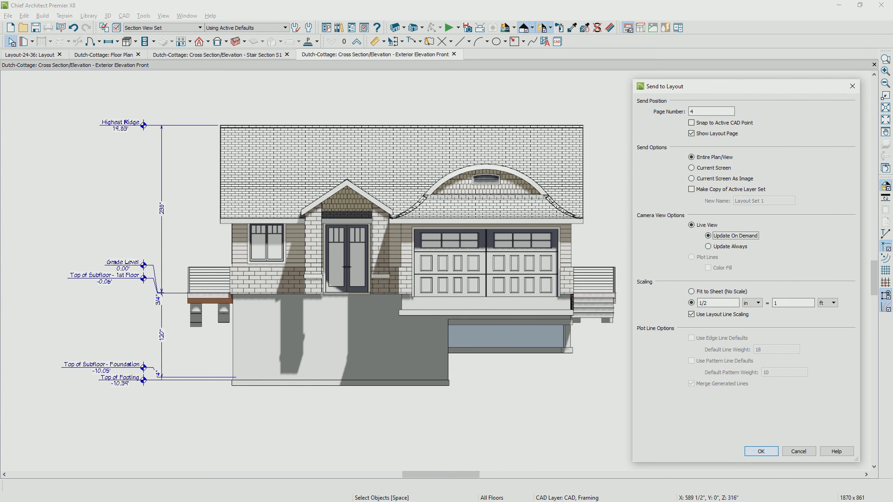
{"action": "left_click", "coordinate": [760, 452]}
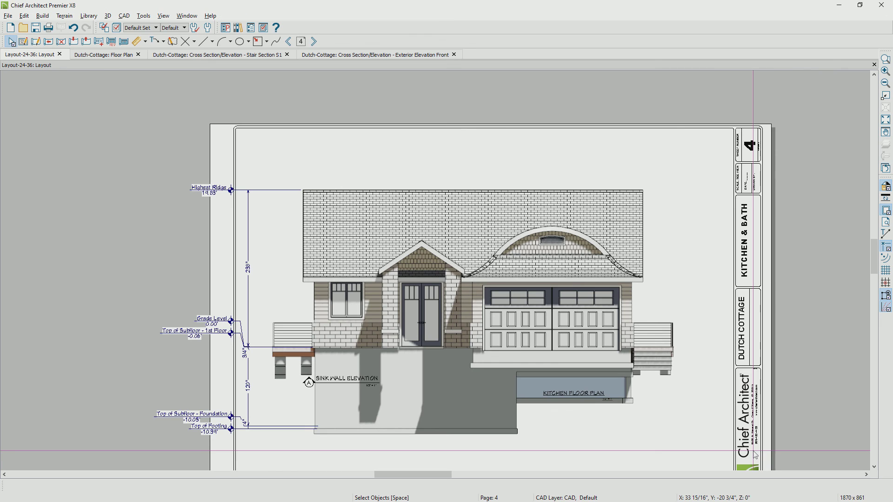
Shift the front elevation's layout box toward the sheet's upper right and set its scale to 3/8 in = 1 ft
{"action": "left_click", "coordinate": [465, 340]}
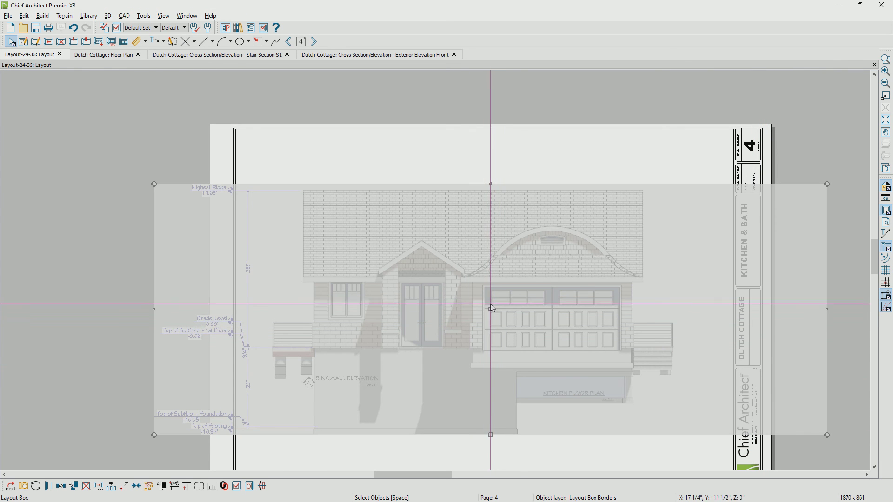
{"action": "left_click_drag", "start_coordinate": [490, 309], "coordinate": [558, 254]}
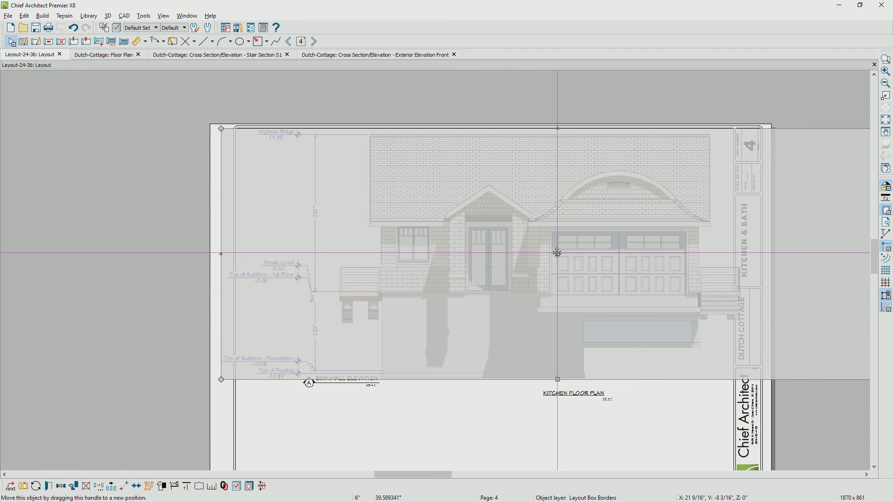
{"action": "left_click", "coordinate": [212, 486]}
{"action": "double_click", "coordinate": [674, 382]}
{"action": "type", "text": "3"}
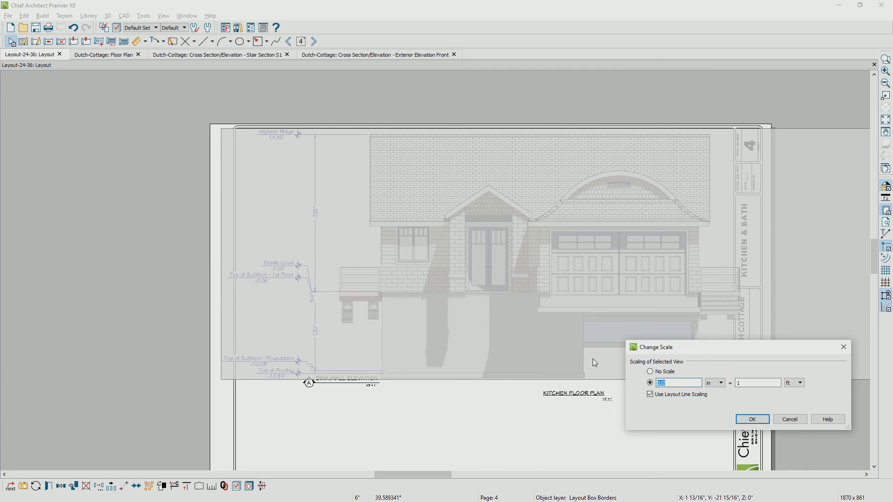
{"action": "type", "text": "/8"}
{"action": "left_click", "coordinate": [752, 419]}
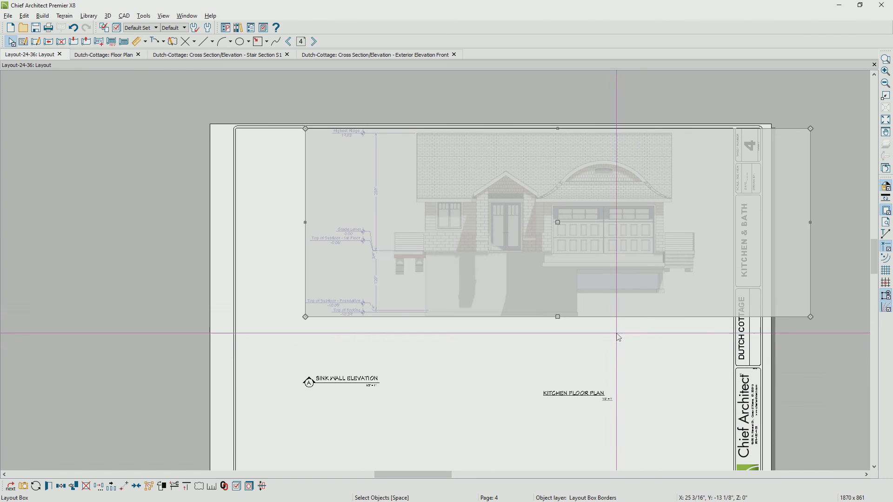
Crop the empty right side of the front elevation's layout box and move the box left and slightly down within the sheet border
{"action": "left_click_drag", "start_coordinate": [810, 222], "coordinate": [706, 235]}
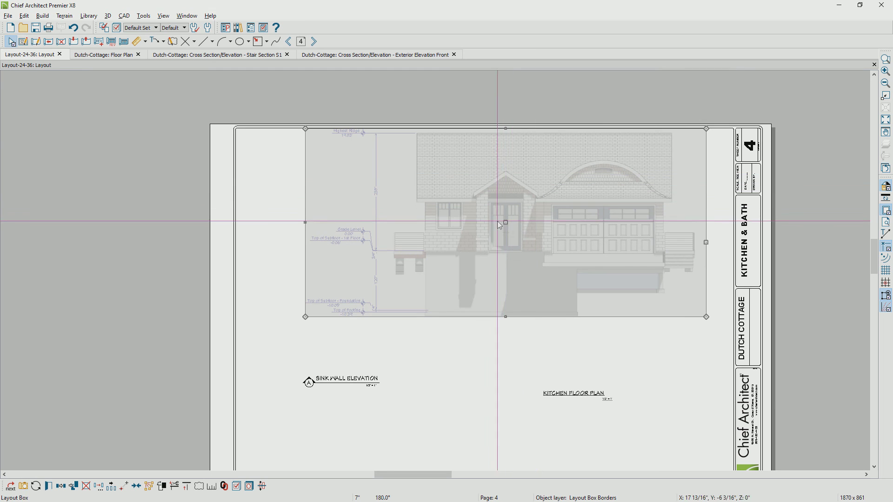
{"action": "left_click_drag", "start_coordinate": [505, 221], "coordinate": [446, 236]}
{"action": "middle_click_drag", "start_coordinate": [450, 385], "coordinate": [435, 294]}
{"action": "key", "text": "Escape"}
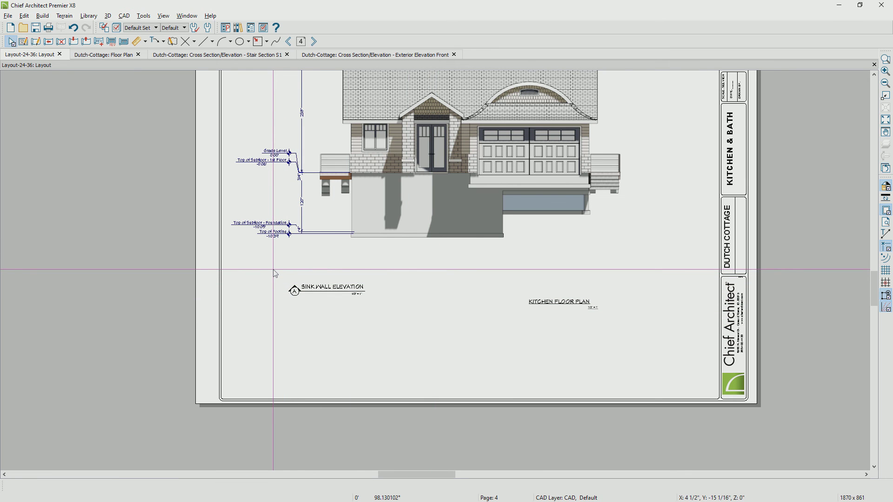
Move the Sink Wall Elevation label below the right part of the front elevation and delete the Kitchen Floor Plan label
{"action": "left_click", "coordinate": [321, 289]}
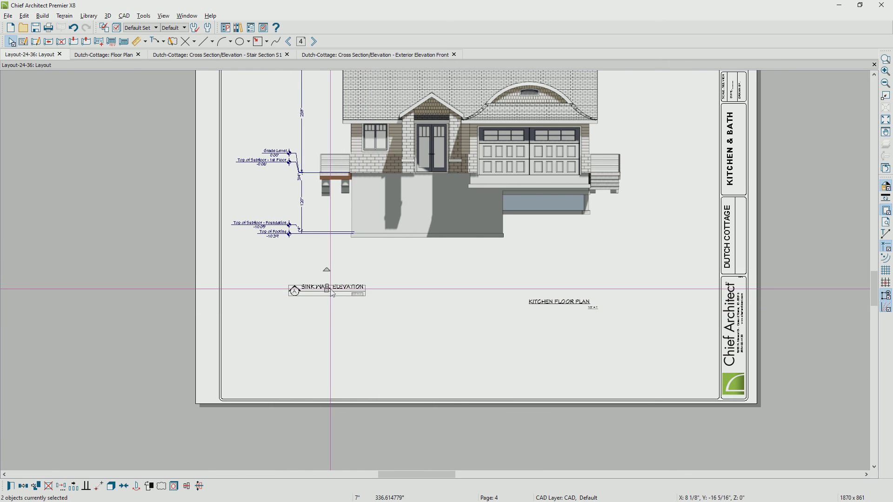
{"action": "left_click_drag", "start_coordinate": [327, 288], "coordinate": [553, 236]}
{"action": "left_click_drag", "start_coordinate": [495, 292], "coordinate": [616, 333]}
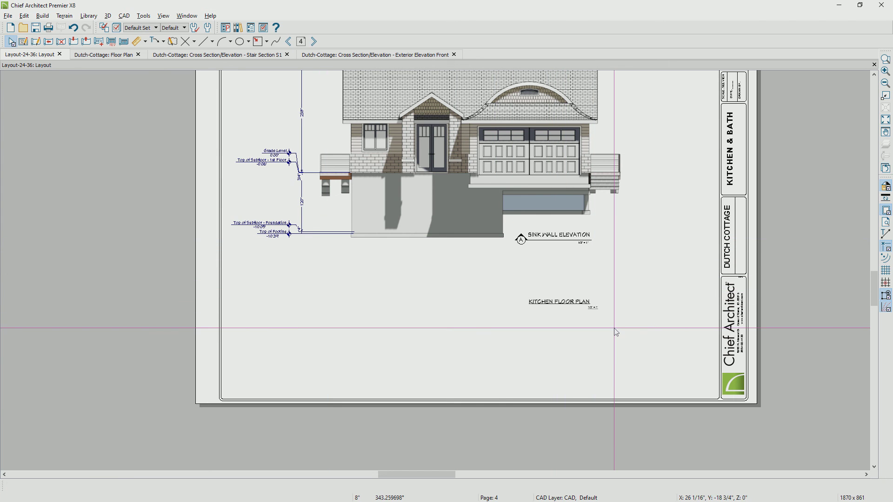
{"action": "left_click", "coordinate": [578, 307]}
{"action": "key", "text": "Delete"}
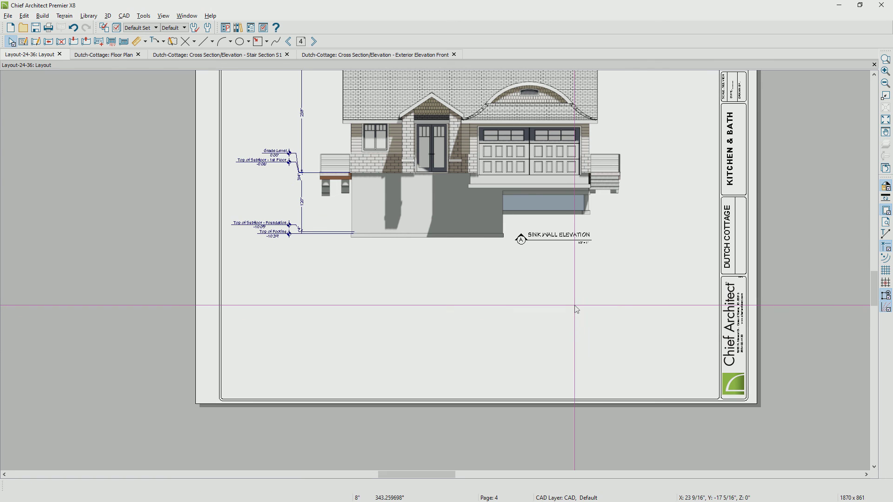
Nudge the front elevation's layout box up toward the sheet's top border, clear of the label below it
{"action": "scroll", "coordinate": [574, 308], "scroll_direction": "down", "scroll_amount": 3}
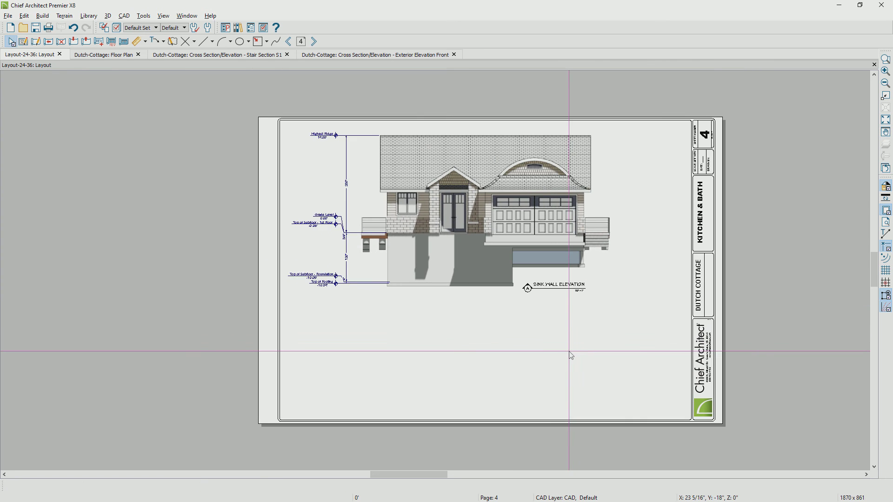
{"action": "left_click", "coordinate": [502, 238]}
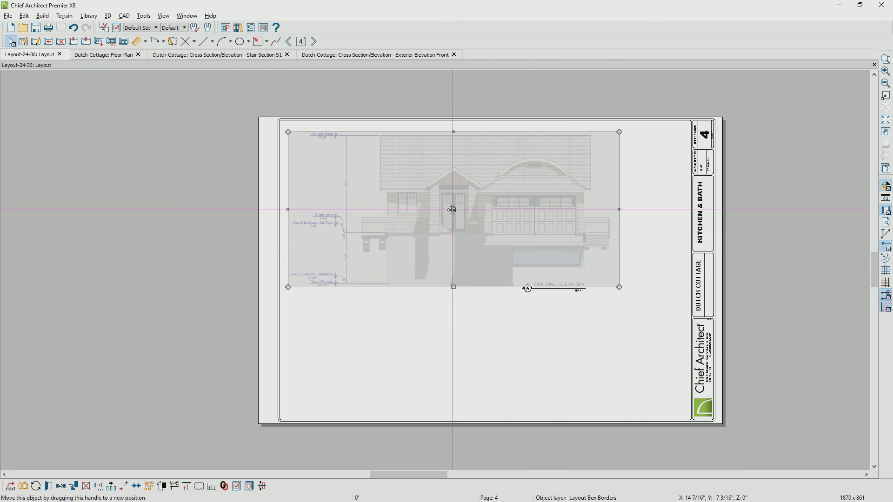
{"action": "left_click_drag", "start_coordinate": [451, 210], "coordinate": [450, 203]}
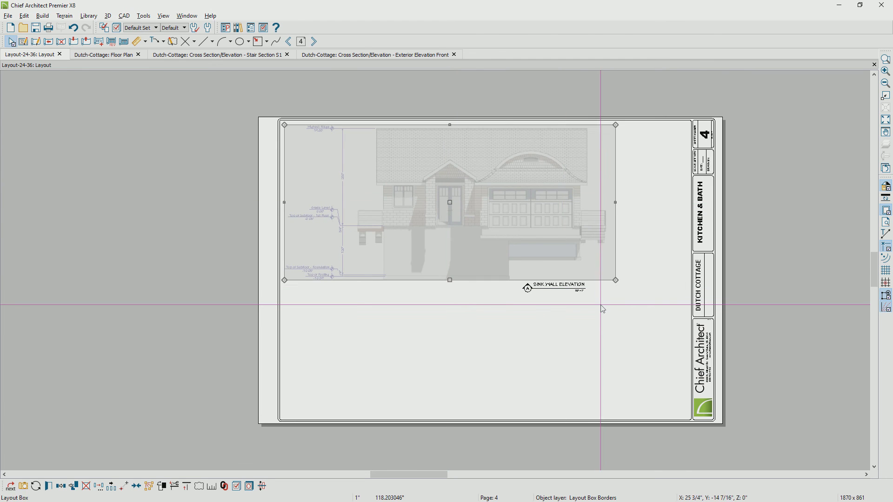
Open the Exterior Elevation Back view from its camera in the floor plan and turn on shadows
{"action": "key", "text": "ctrl+Tab"}
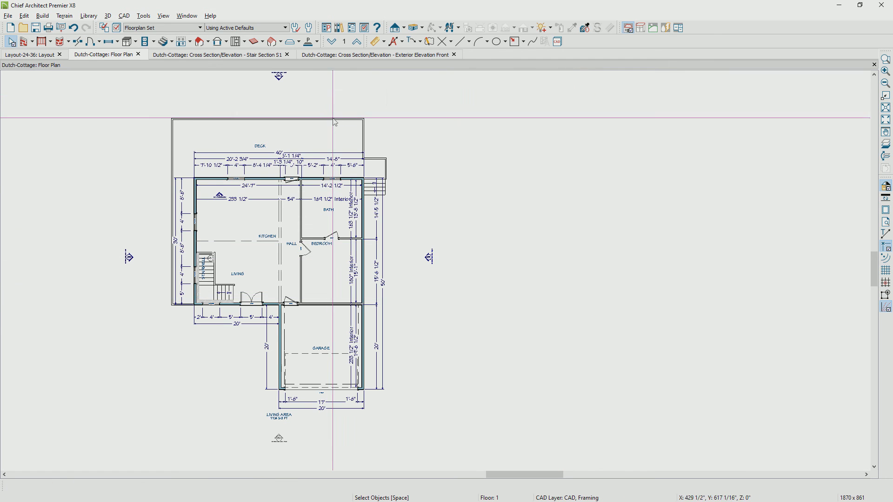
{"action": "left_click", "coordinate": [277, 76]}
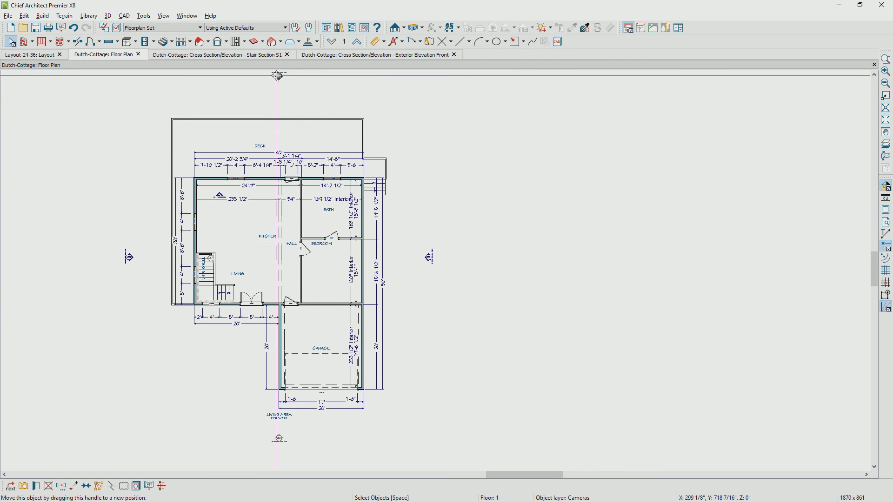
{"action": "double_click", "coordinate": [277, 76]}
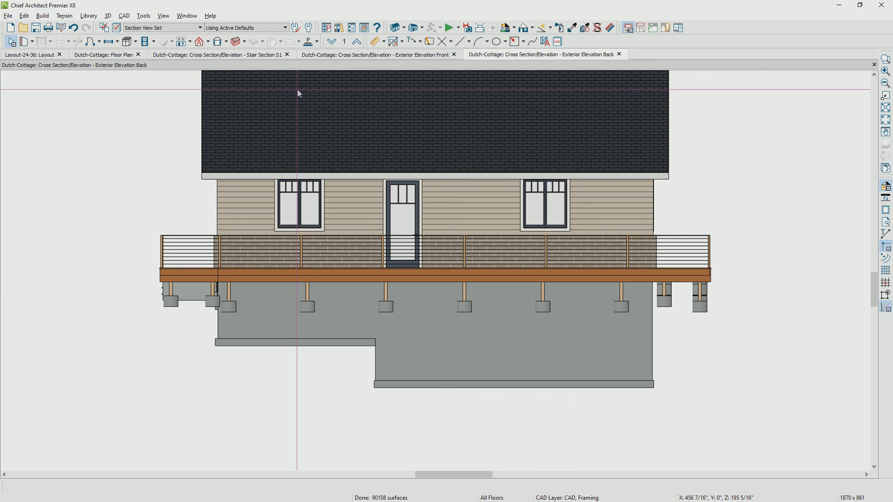
{"action": "left_click", "coordinate": [533, 29]}
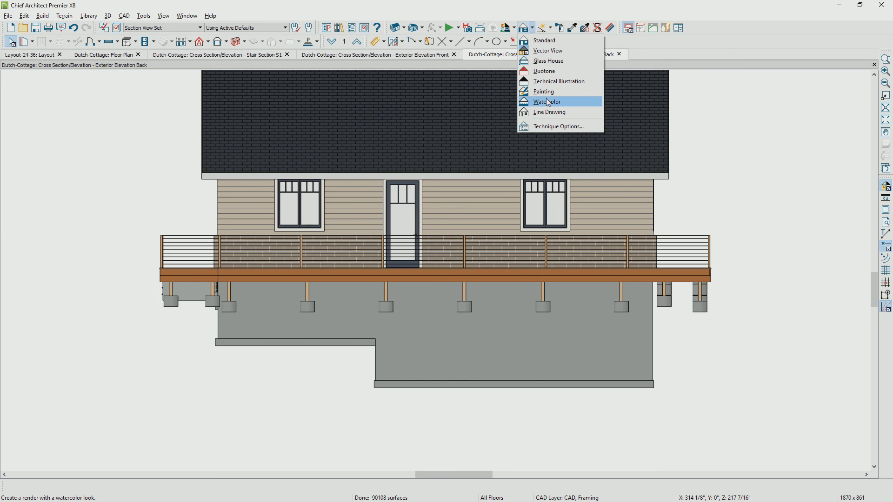
{"action": "left_click", "coordinate": [551, 28]}
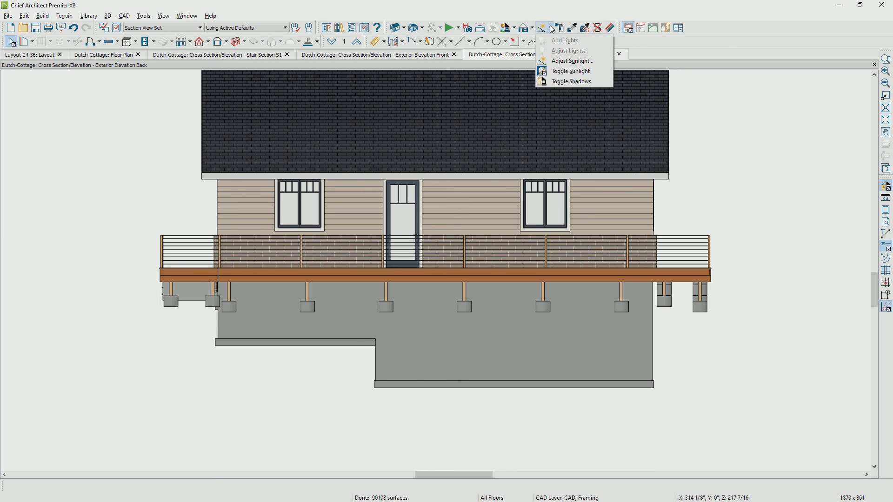
{"action": "left_click", "coordinate": [565, 82]}
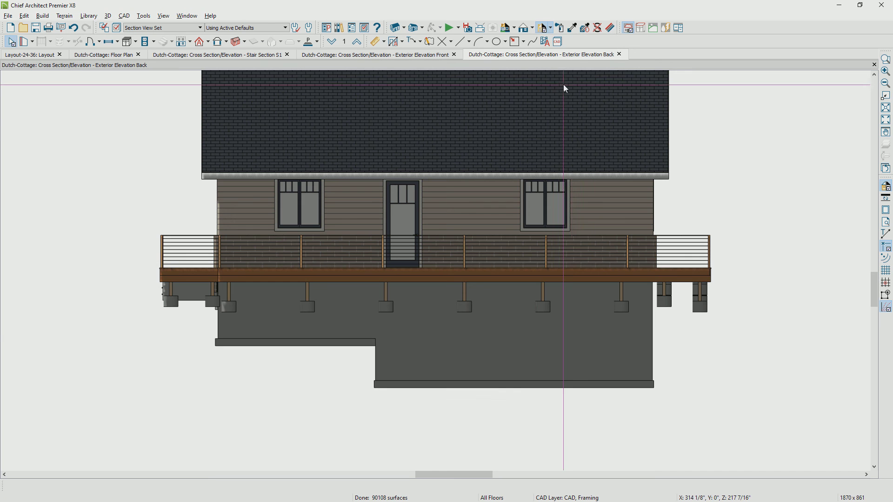
{"action": "middle_click_drag", "start_coordinate": [571, 135], "coordinate": [563, 180]}
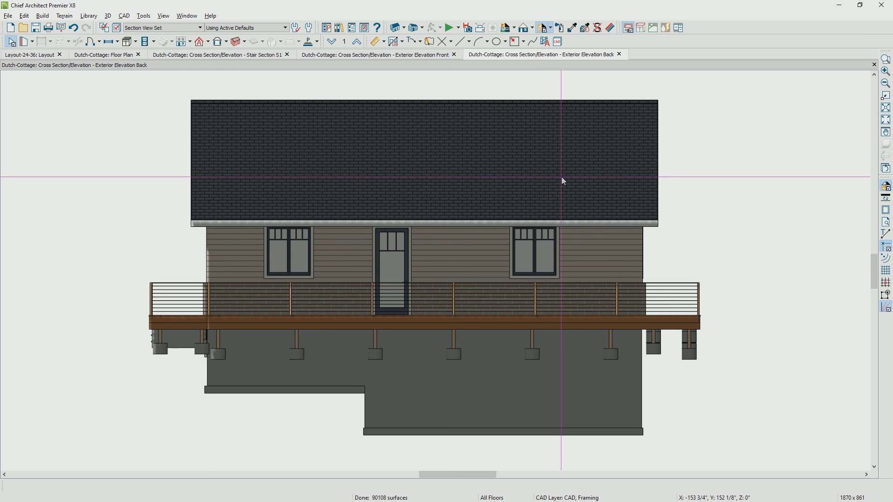
Adjust the back elevation's sunlight so that the sun follows the camera
{"action": "left_click", "coordinate": [550, 28]}
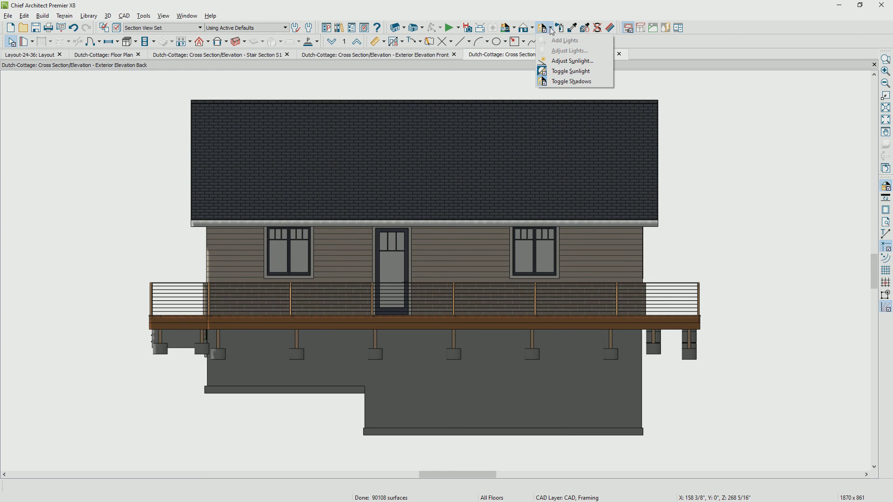
{"action": "left_click", "coordinate": [572, 61]}
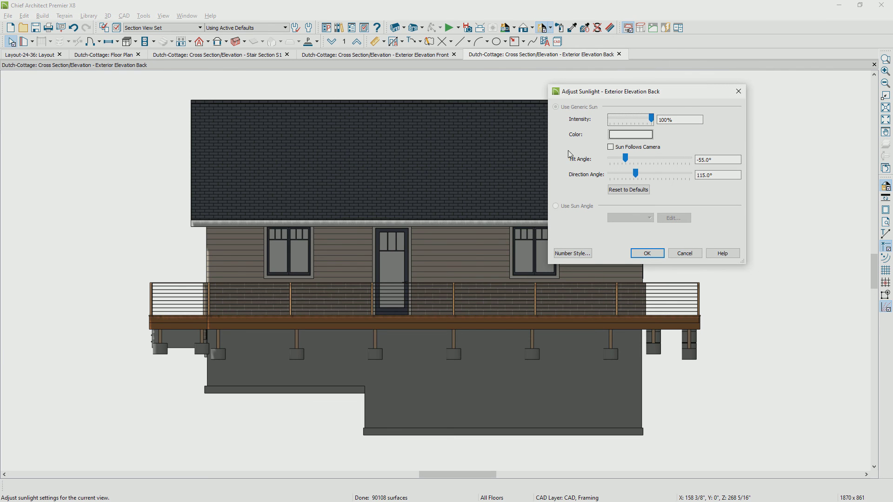
{"action": "left_click", "coordinate": [610, 147]}
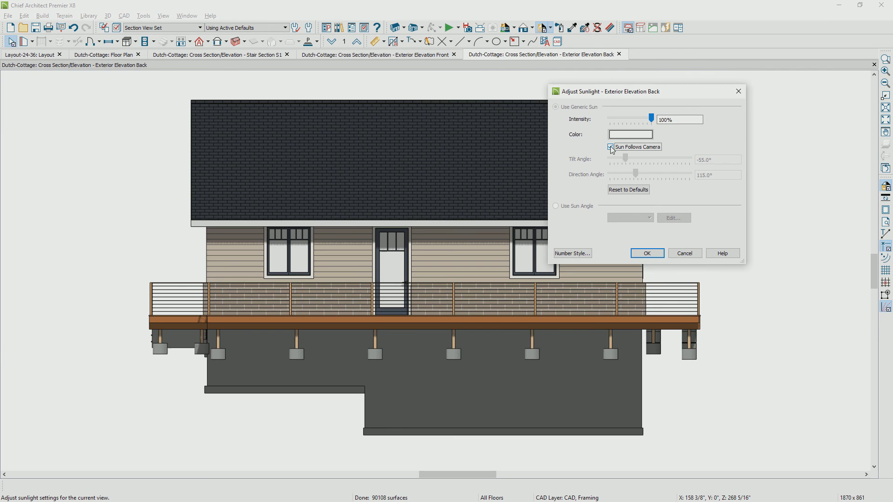
{"action": "left_click", "coordinate": [647, 254]}
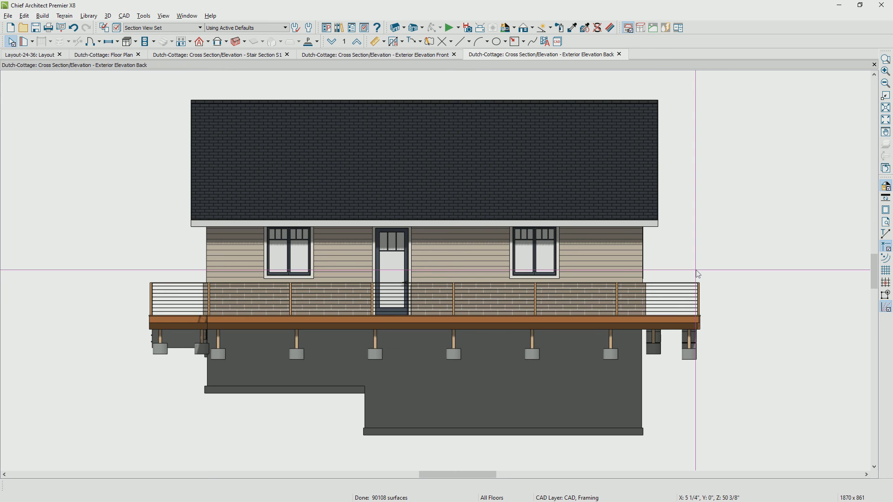
Render the back elevation with the Watercolor technique and review the technique's options without changing them
{"action": "left_click", "coordinate": [532, 29]}
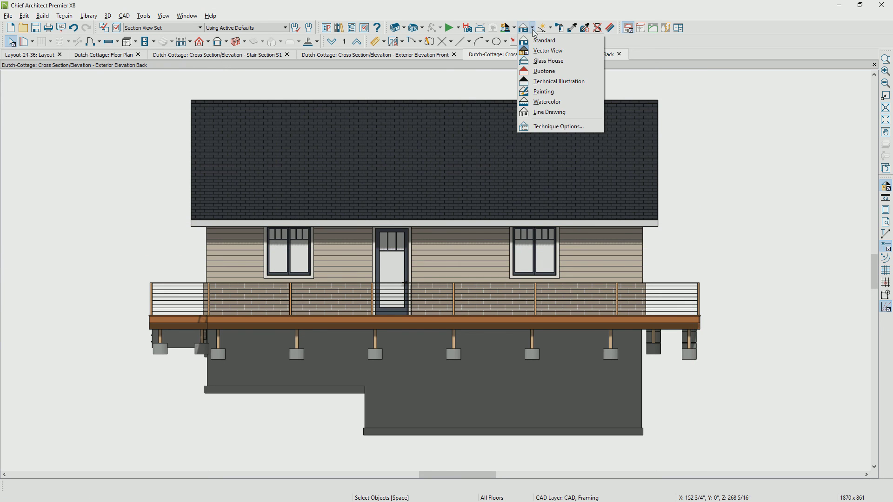
{"action": "left_click", "coordinate": [551, 101]}
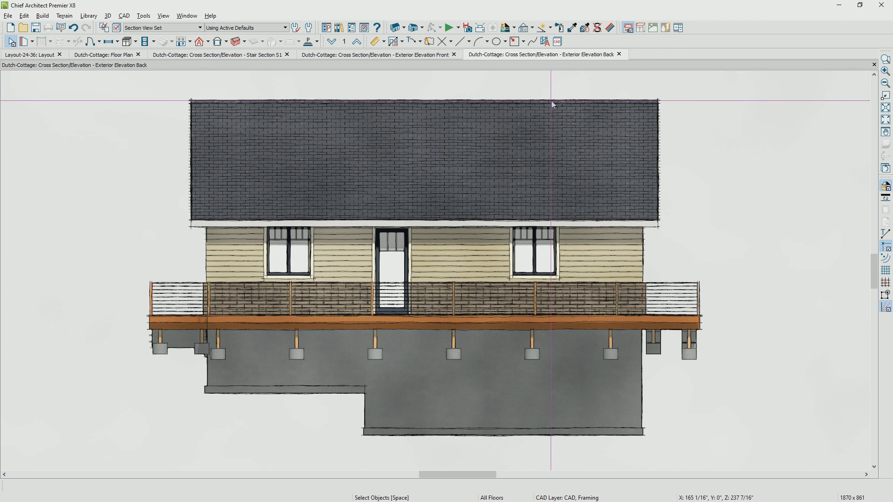
{"action": "left_click", "coordinate": [533, 28]}
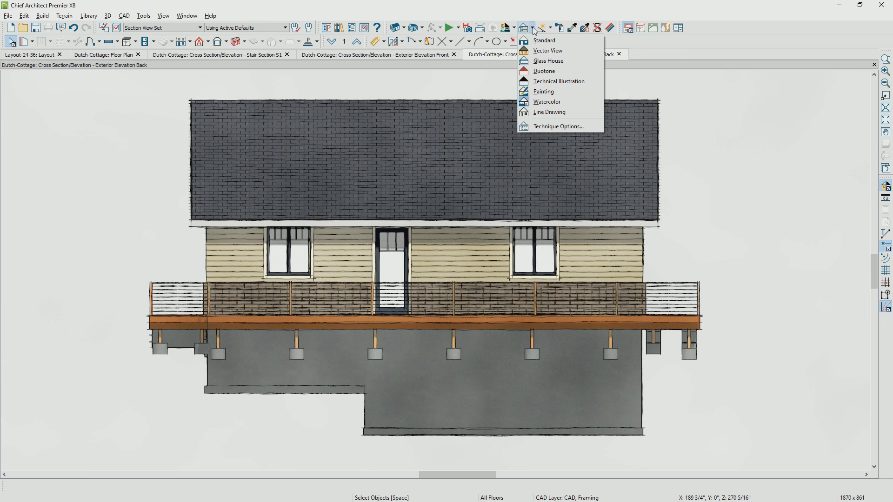
{"action": "left_click", "coordinate": [563, 127]}
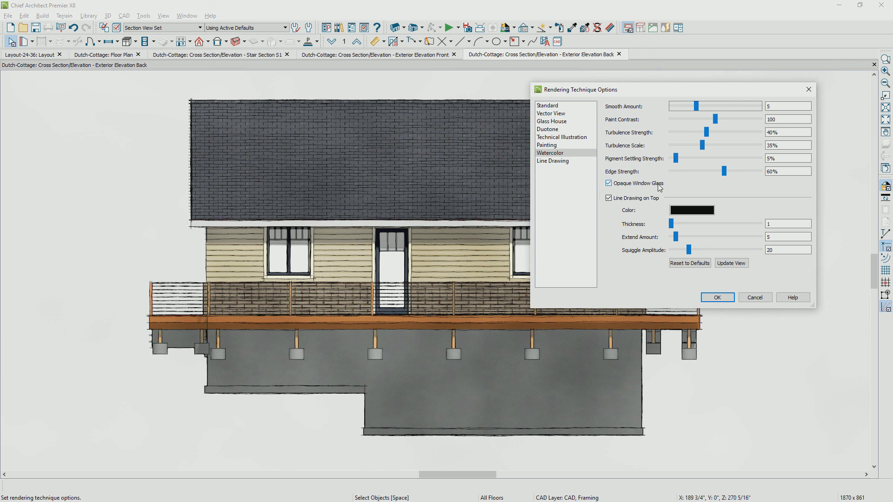
{"action": "left_click", "coordinate": [753, 297]}
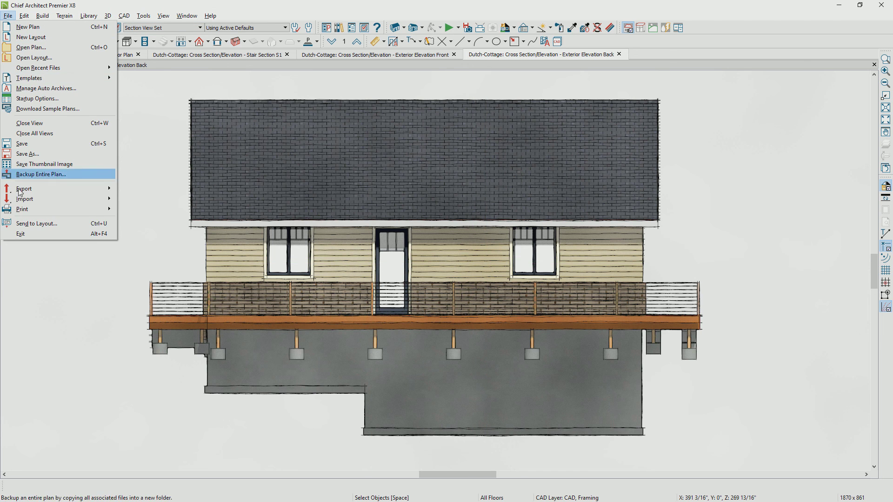
Send the back elevation to layout page 4 as an Update On Demand live view at 3/8 in = 1 ft
{"action": "left_click", "coordinate": [24, 224]}
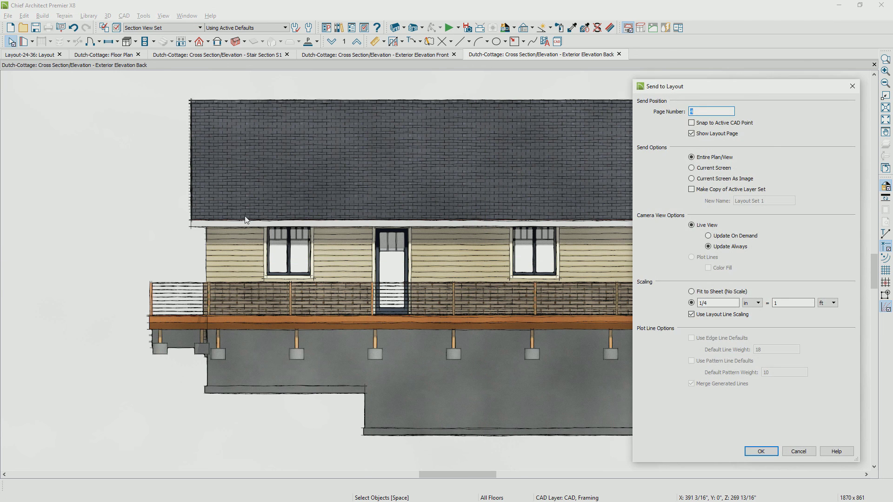
{"action": "double_click", "coordinate": [725, 305]}
{"action": "type", "text": "3/8"}
{"action": "left_click", "coordinate": [709, 237]}
{"action": "left_click", "coordinate": [765, 454]}
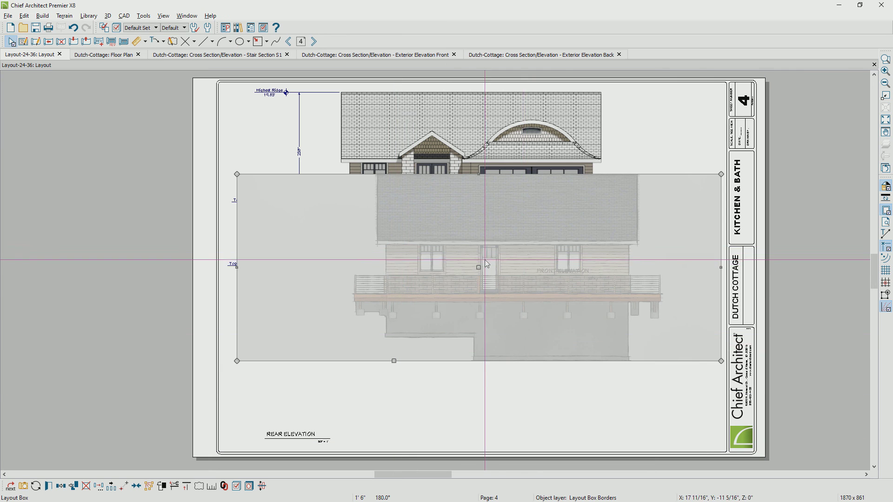
Move the rear elevation view below the front elevation and crop its layout box in from both sides
{"action": "left_click_drag", "start_coordinate": [476, 267], "coordinate": [473, 359]}
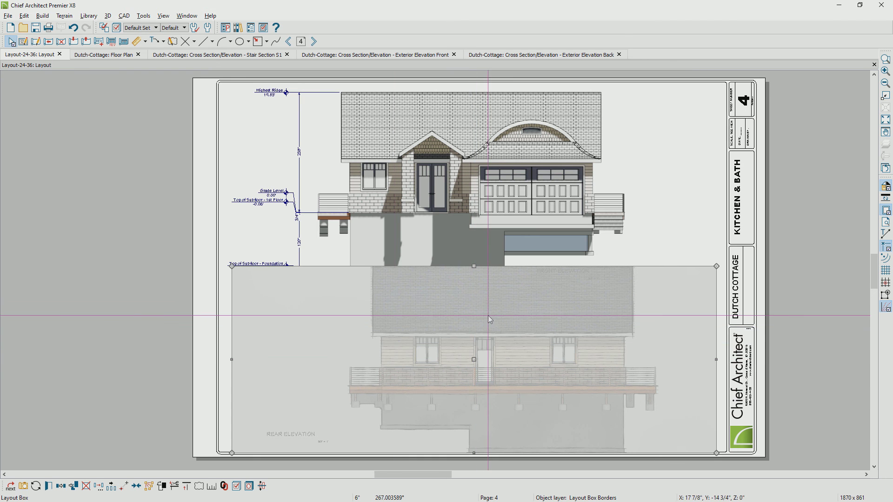
{"action": "left_click_drag", "start_coordinate": [232, 360], "coordinate": [338, 364]}
{"action": "left_click_drag", "start_coordinate": [716, 363], "coordinate": [662, 363]}
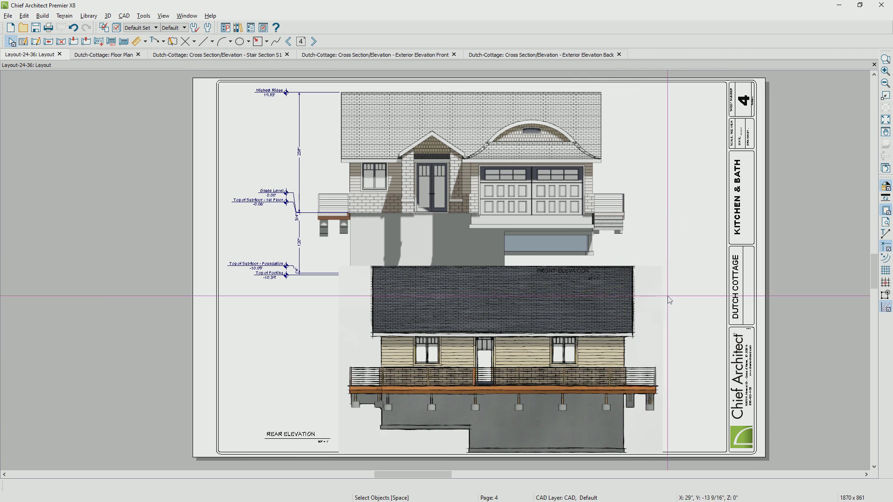
Move the FRONT ELEVATION label out from under the rear view to just below the front elevation's garage side
{"action": "left_click", "coordinate": [542, 275]}
{"action": "left_click_drag", "start_coordinate": [581, 275], "coordinate": [651, 251]}
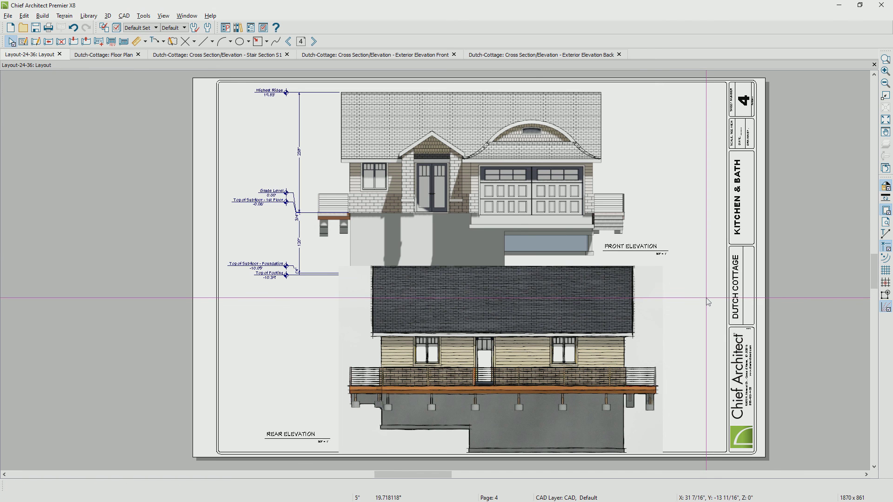
Change the sheet title in page 4's title block to ELEVATIONS
{"action": "double_click", "coordinate": [741, 217]}
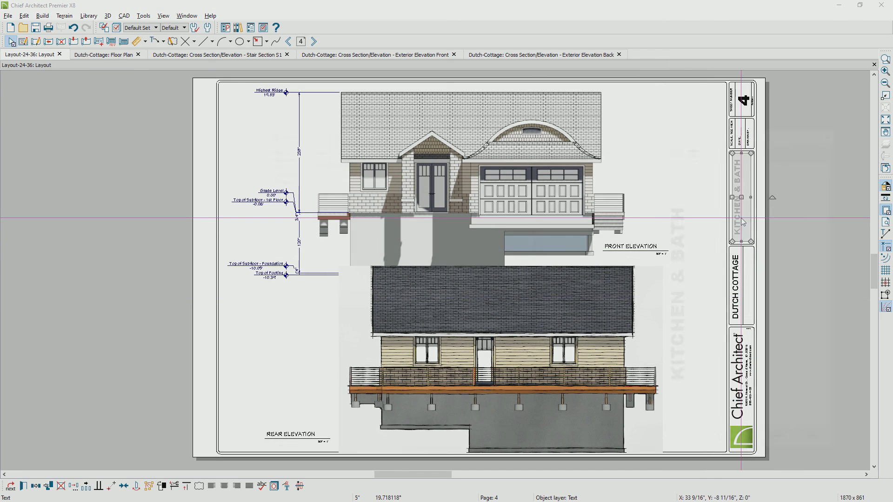
{"action": "left_click_drag", "start_coordinate": [430, 163], "coordinate": [298, 157]}
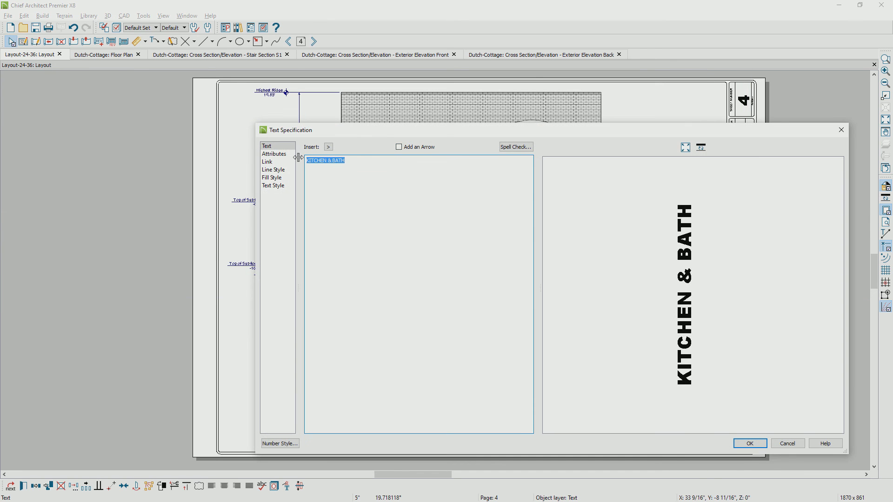
{"action": "type", "text": "ELEVATIO"}
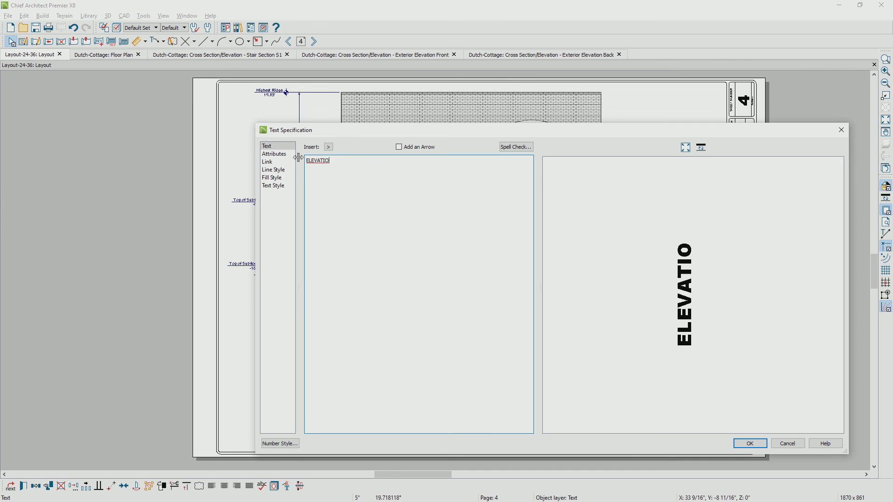
{"action": "type", "text": "NS"}
{"action": "left_click", "coordinate": [748, 443]}
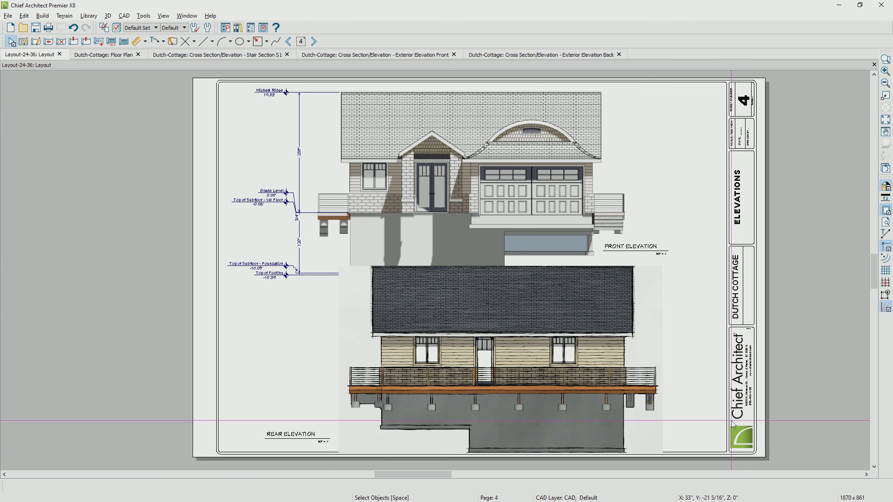
Open the kitchen floor plan's linked view from its layout box on page 3, and close that floor plan view
{"action": "left_click", "coordinate": [289, 42]}
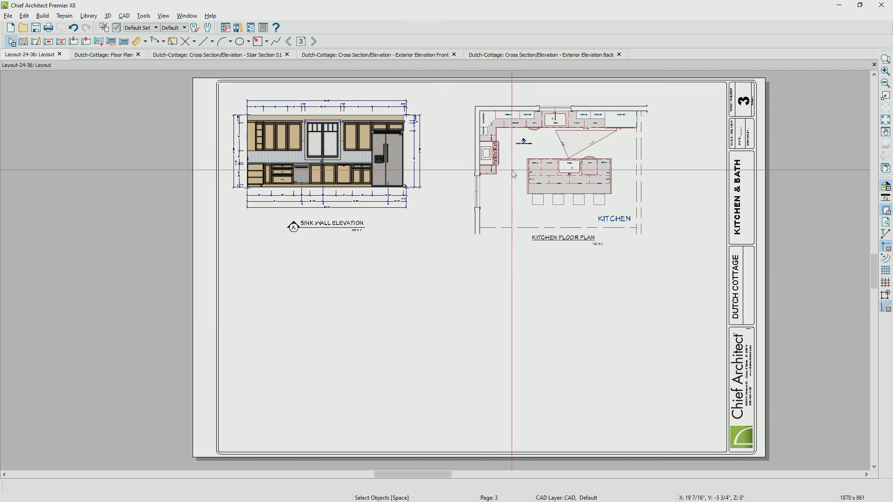
{"action": "left_click", "coordinate": [530, 173]}
{"action": "double_click", "coordinate": [529, 172]}
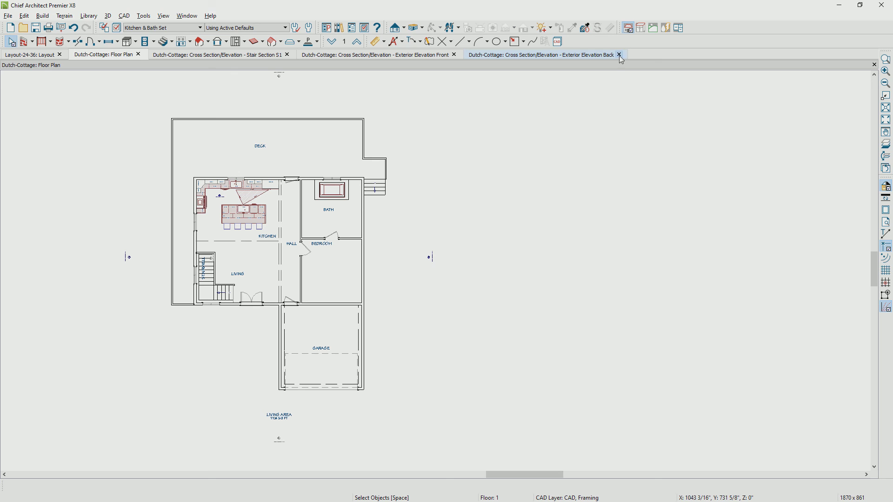
{"action": "left_click", "coordinate": [138, 55]}
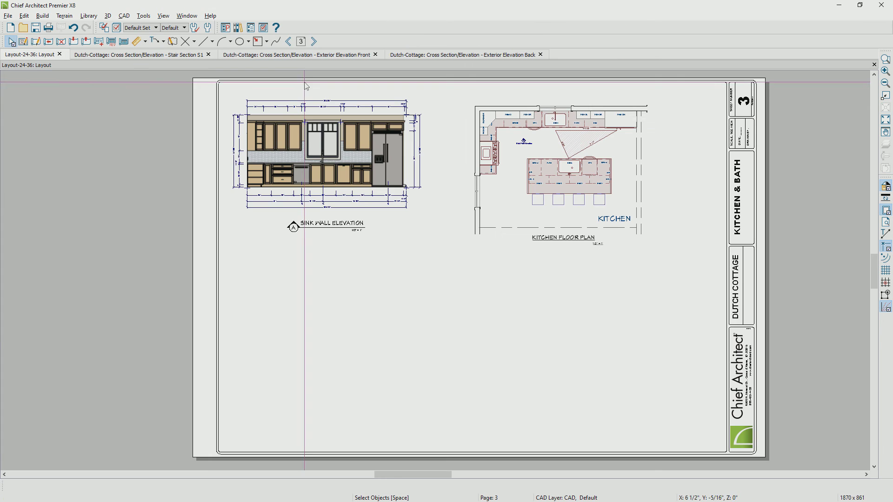
Open the main floor plan's linked view from its layout box on page 1, and return to the layout
{"action": "left_click", "coordinate": [289, 42]}
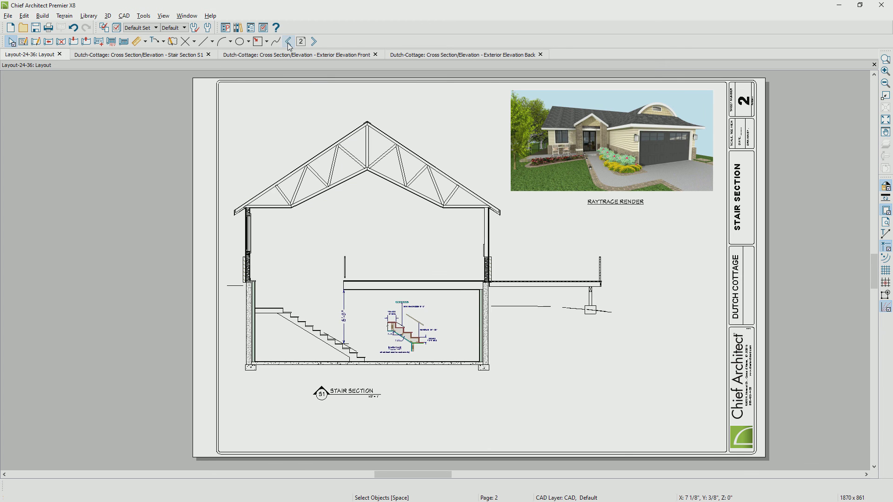
{"action": "left_click", "coordinate": [289, 42]}
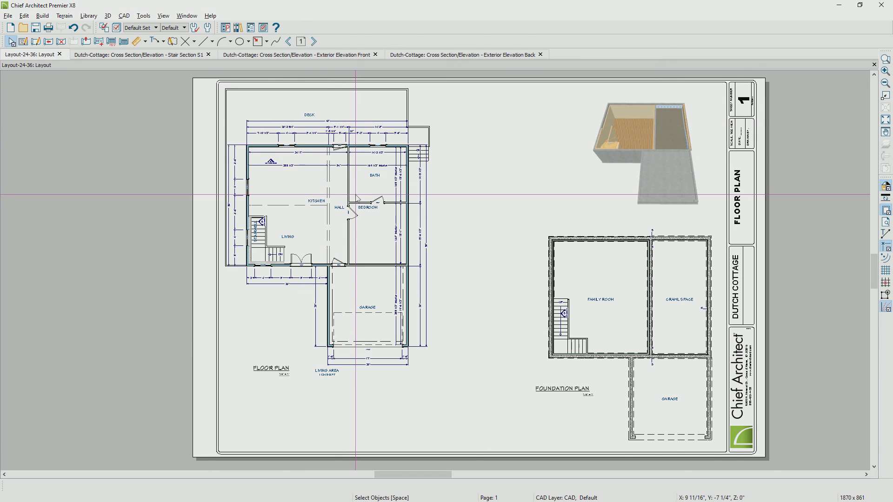
{"action": "left_click", "coordinate": [356, 199]}
{"action": "double_click", "coordinate": [356, 198]}
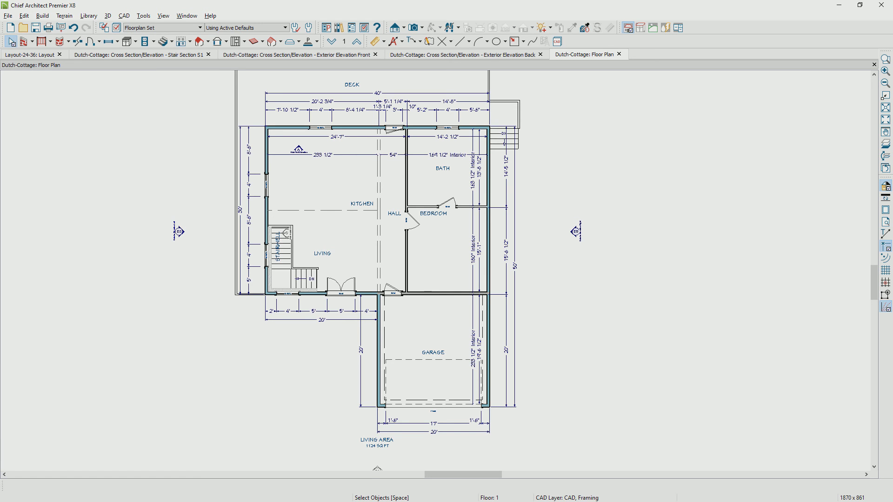
{"action": "left_click", "coordinate": [33, 55]}
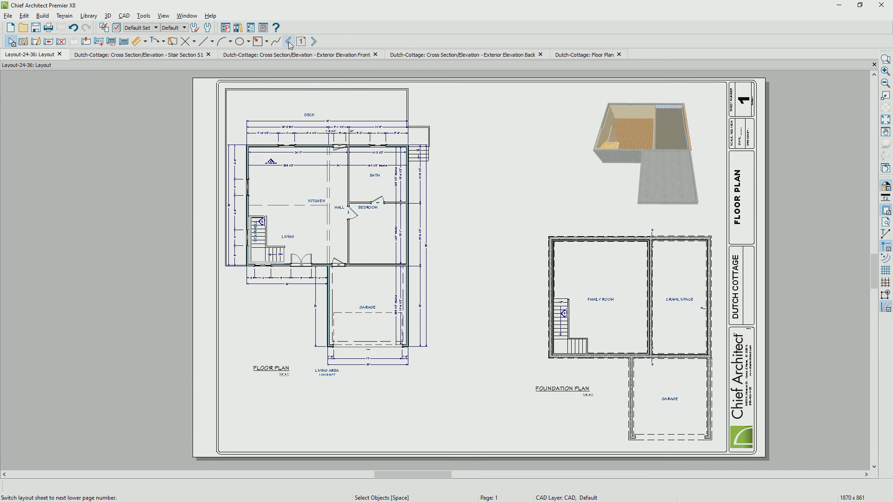
Review the layout sheets in order from the page 0 title block template through page 4
{"action": "left_click", "coordinate": [288, 41]}
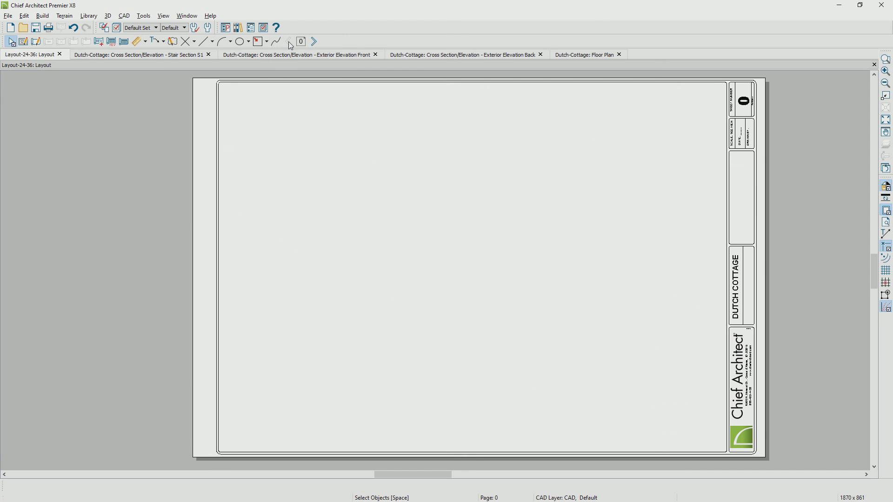
{"action": "left_click", "coordinate": [315, 41]}
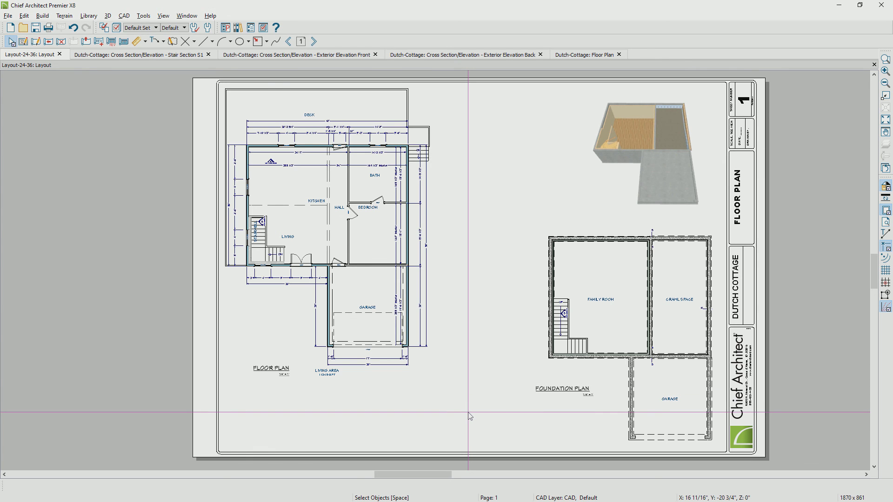
{"action": "left_click", "coordinate": [314, 42]}
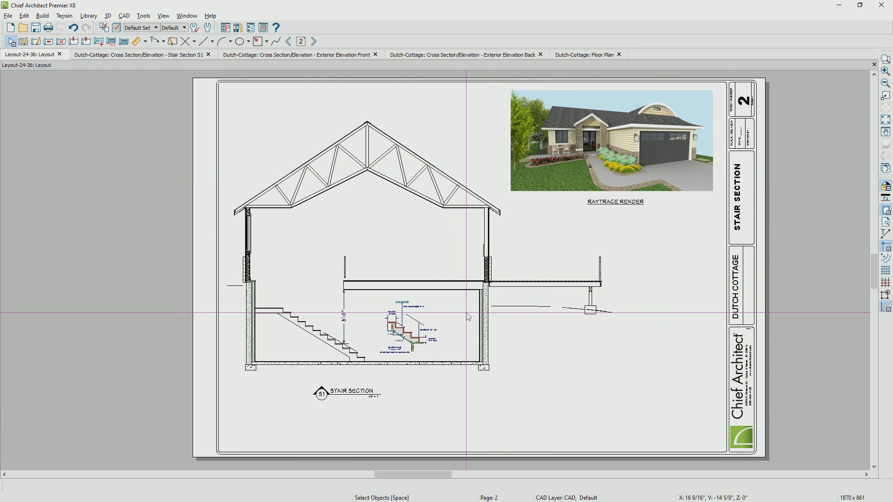
{"action": "left_click", "coordinate": [316, 42]}
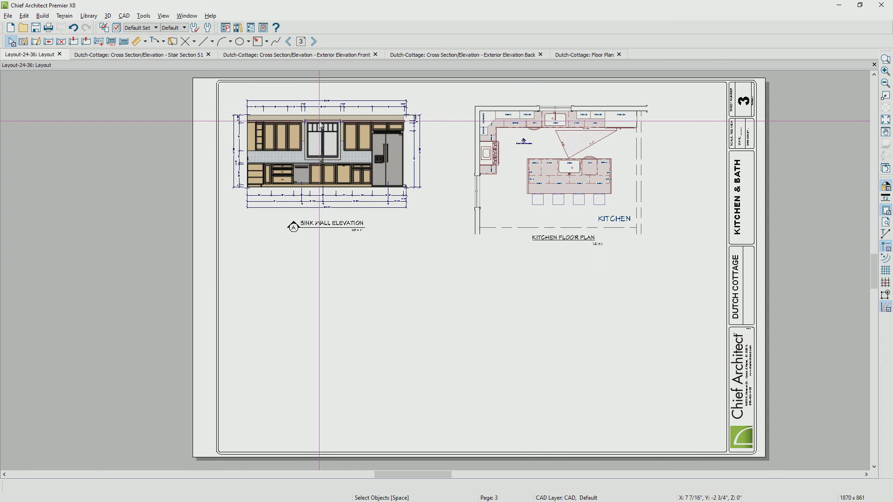
{"action": "left_click", "coordinate": [315, 42]}
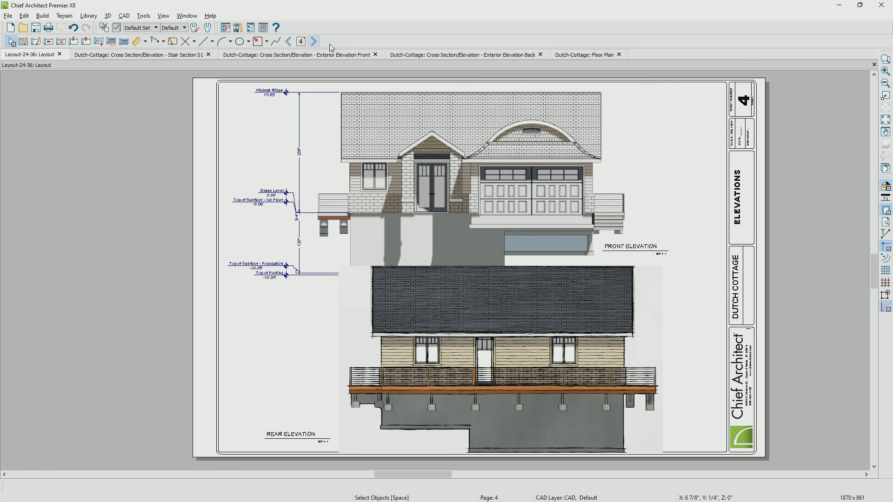